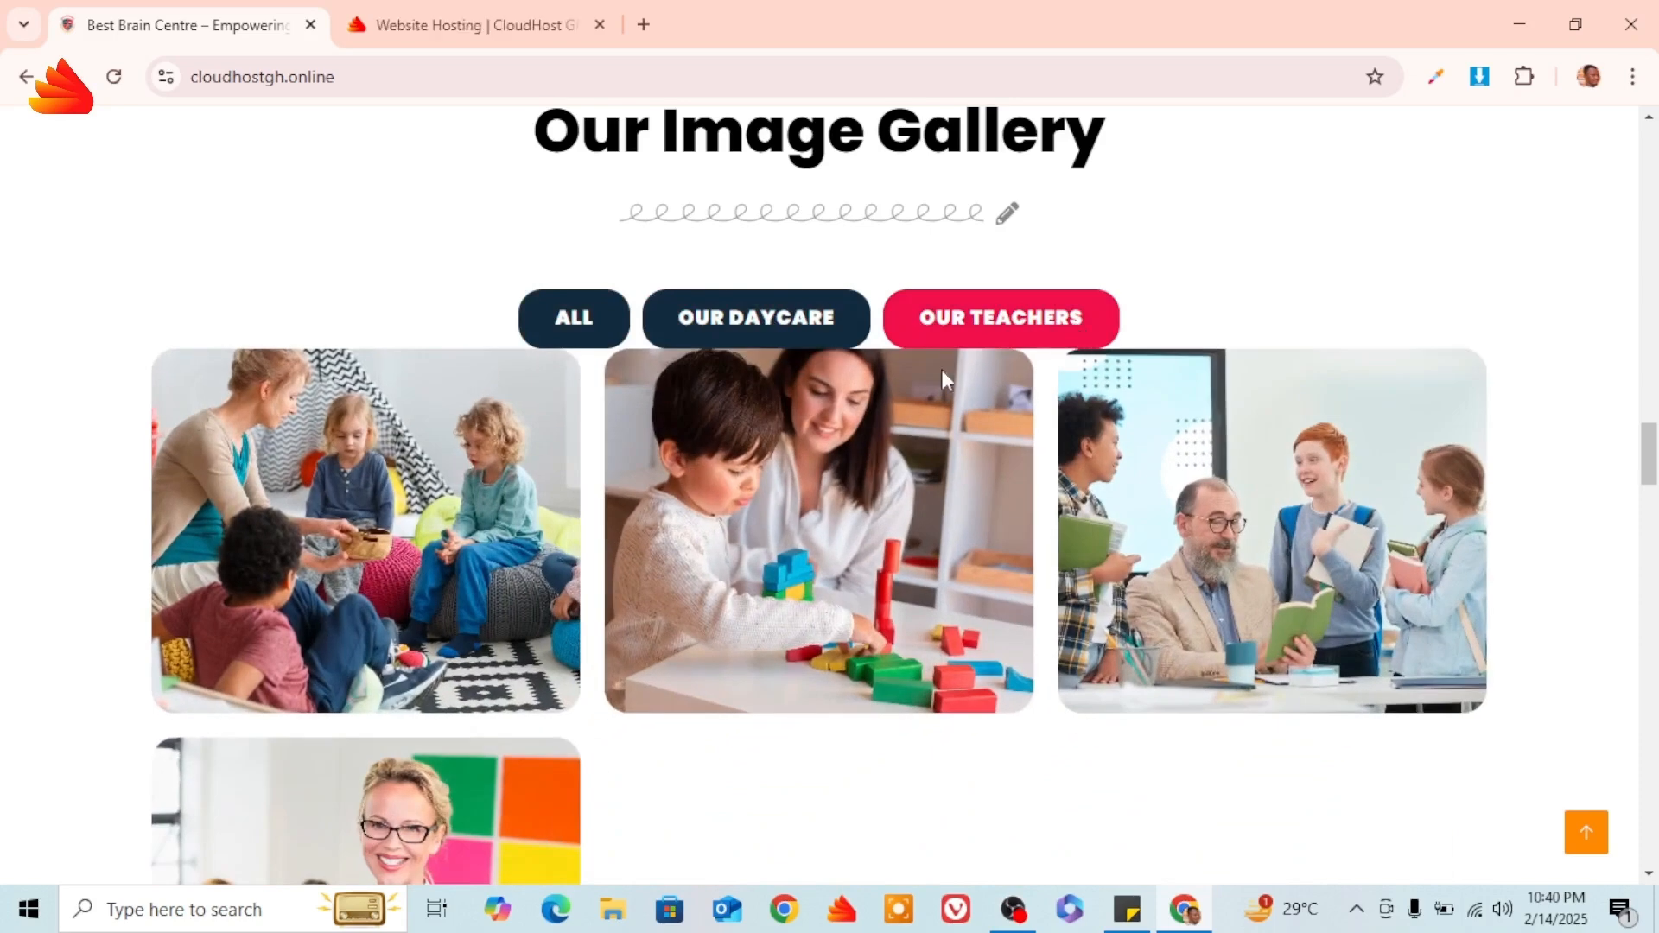
Switch the gallery filter to ALL, then scroll down to the four Meet our Team teacher cards.
click(577, 325)
scroll(1026, 320, down, 10)
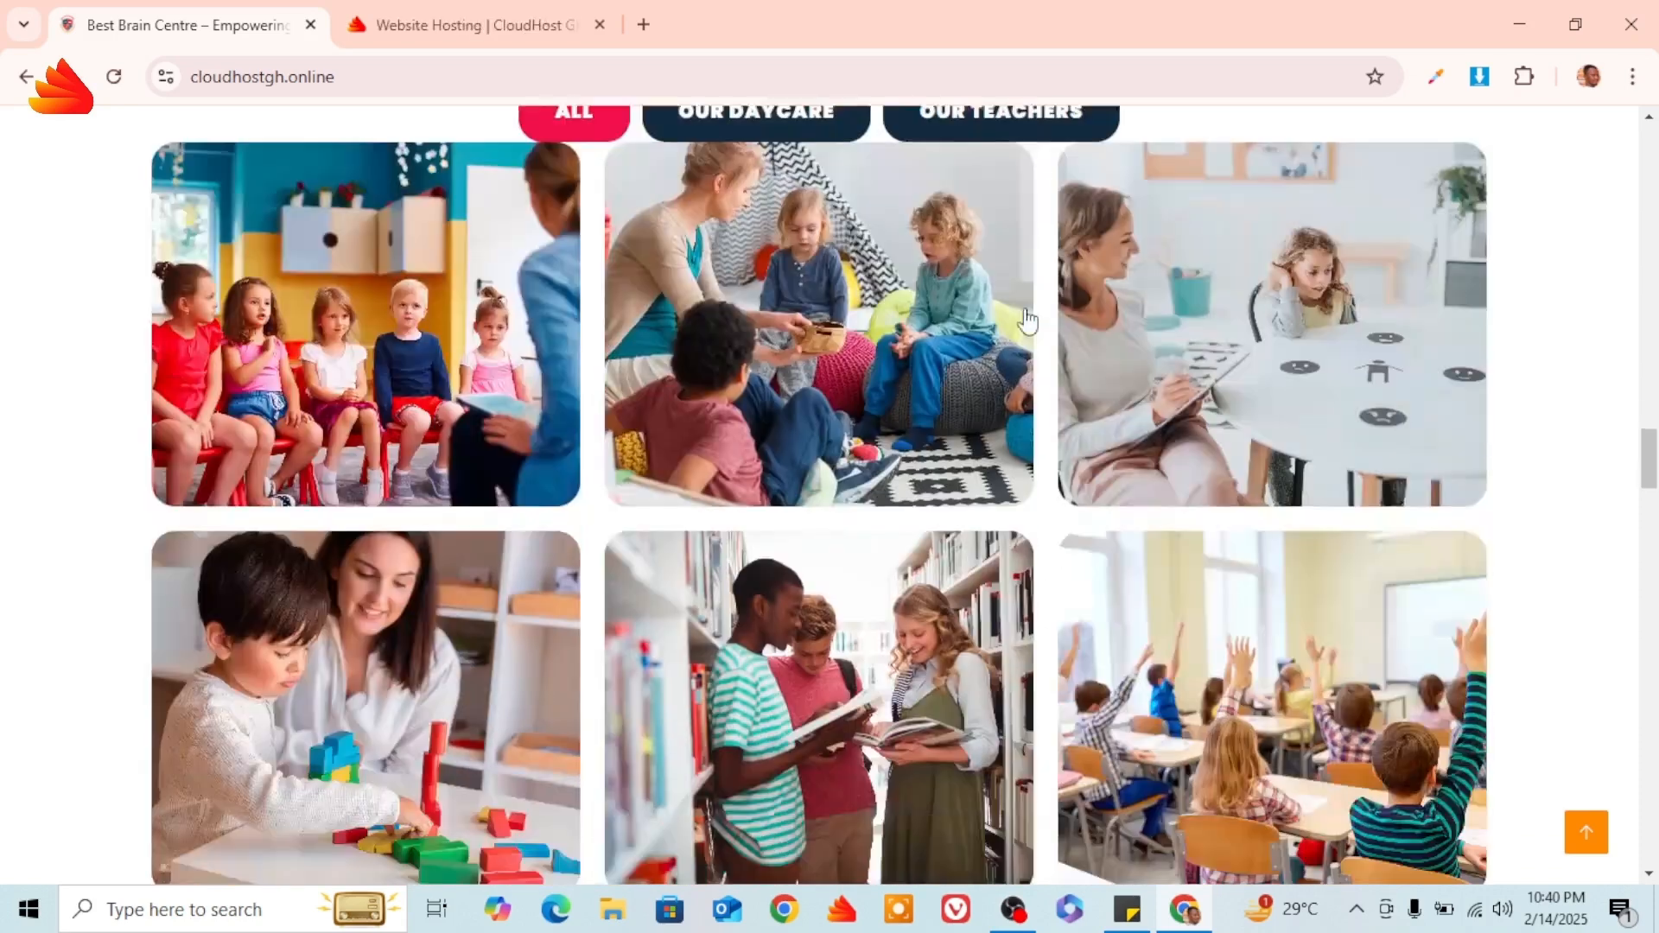
scroll(1026, 318, down, 4)
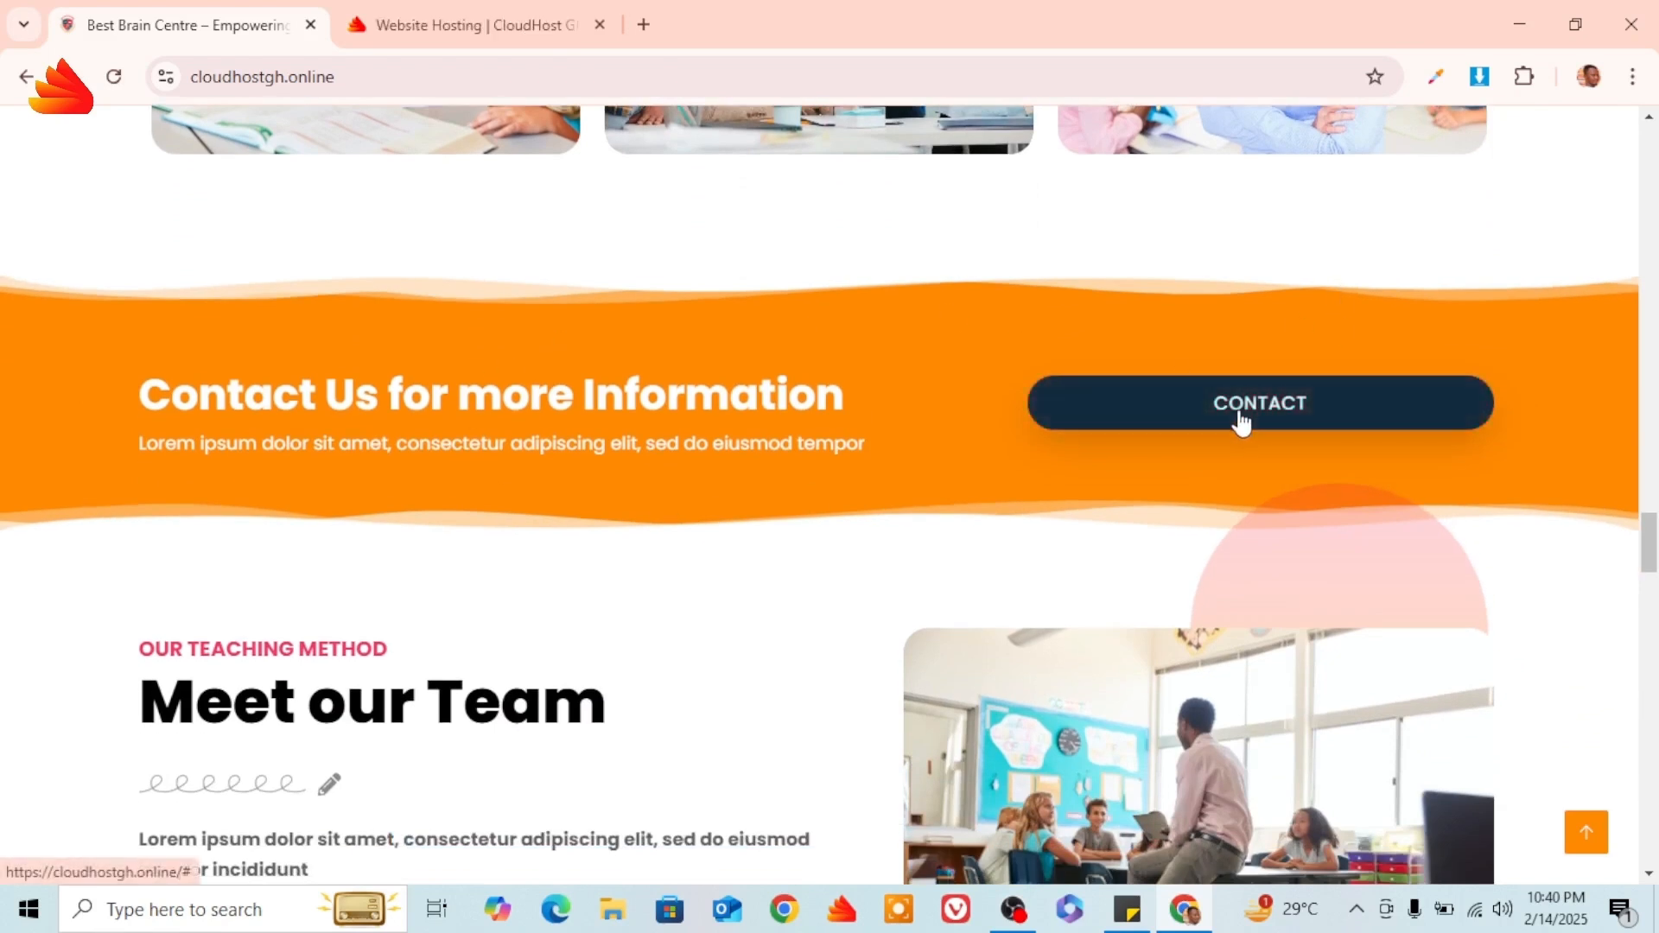
scroll(931, 454, down, 6)
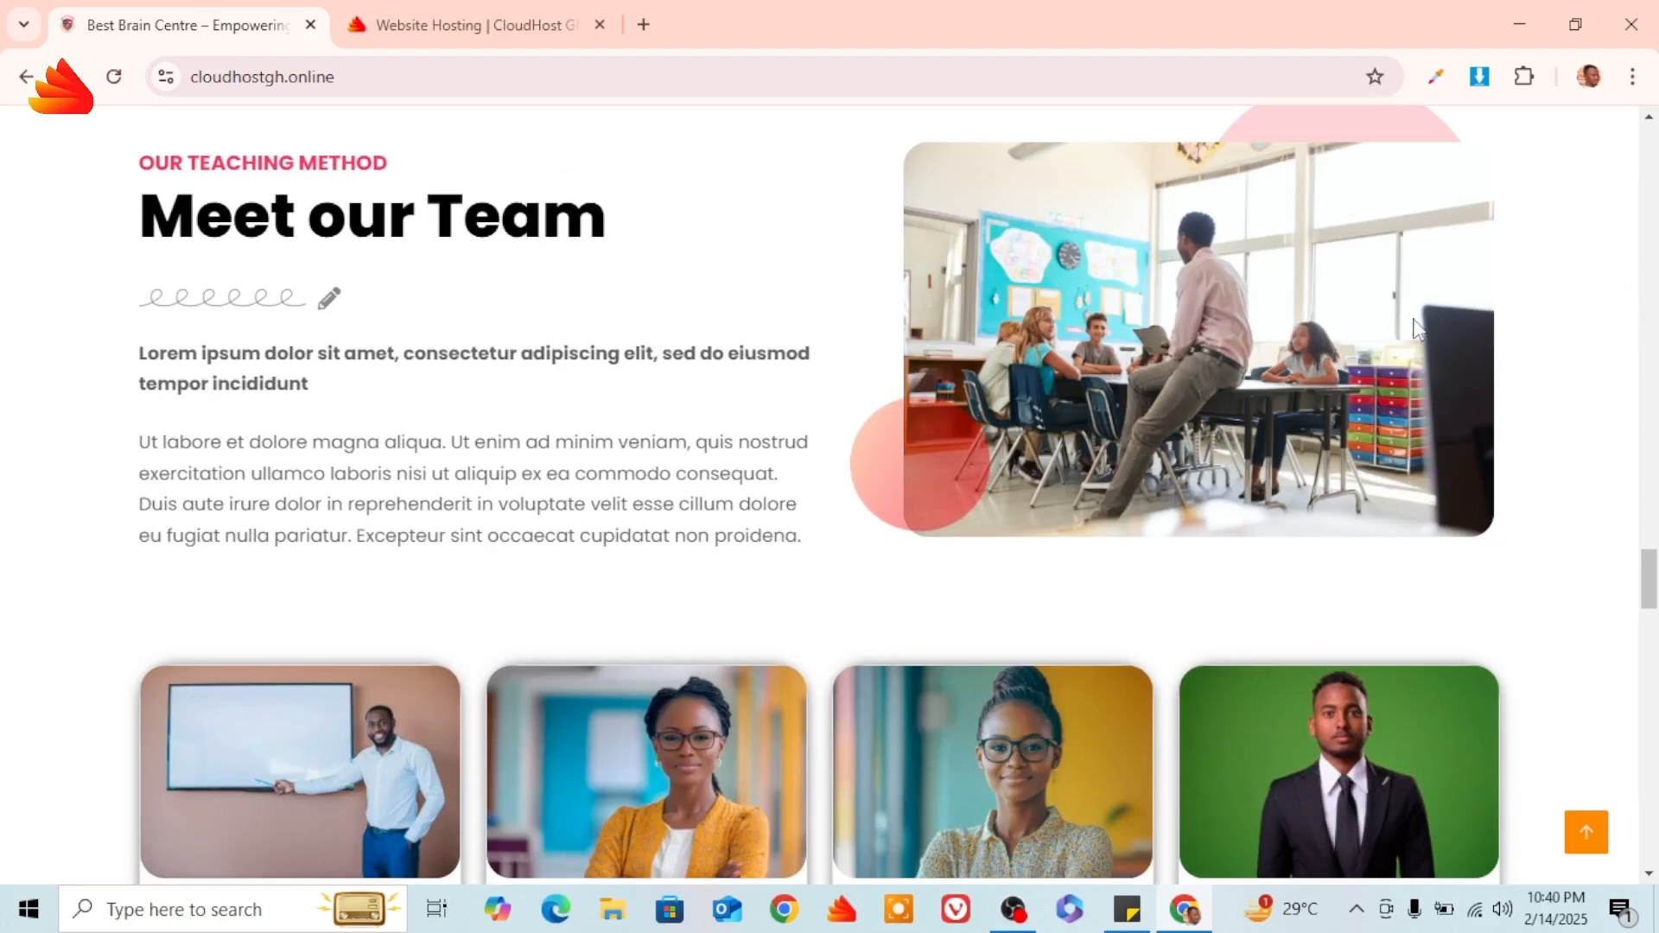
scroll(758, 392, up, 1)
scroll(1034, 391, down, 4)
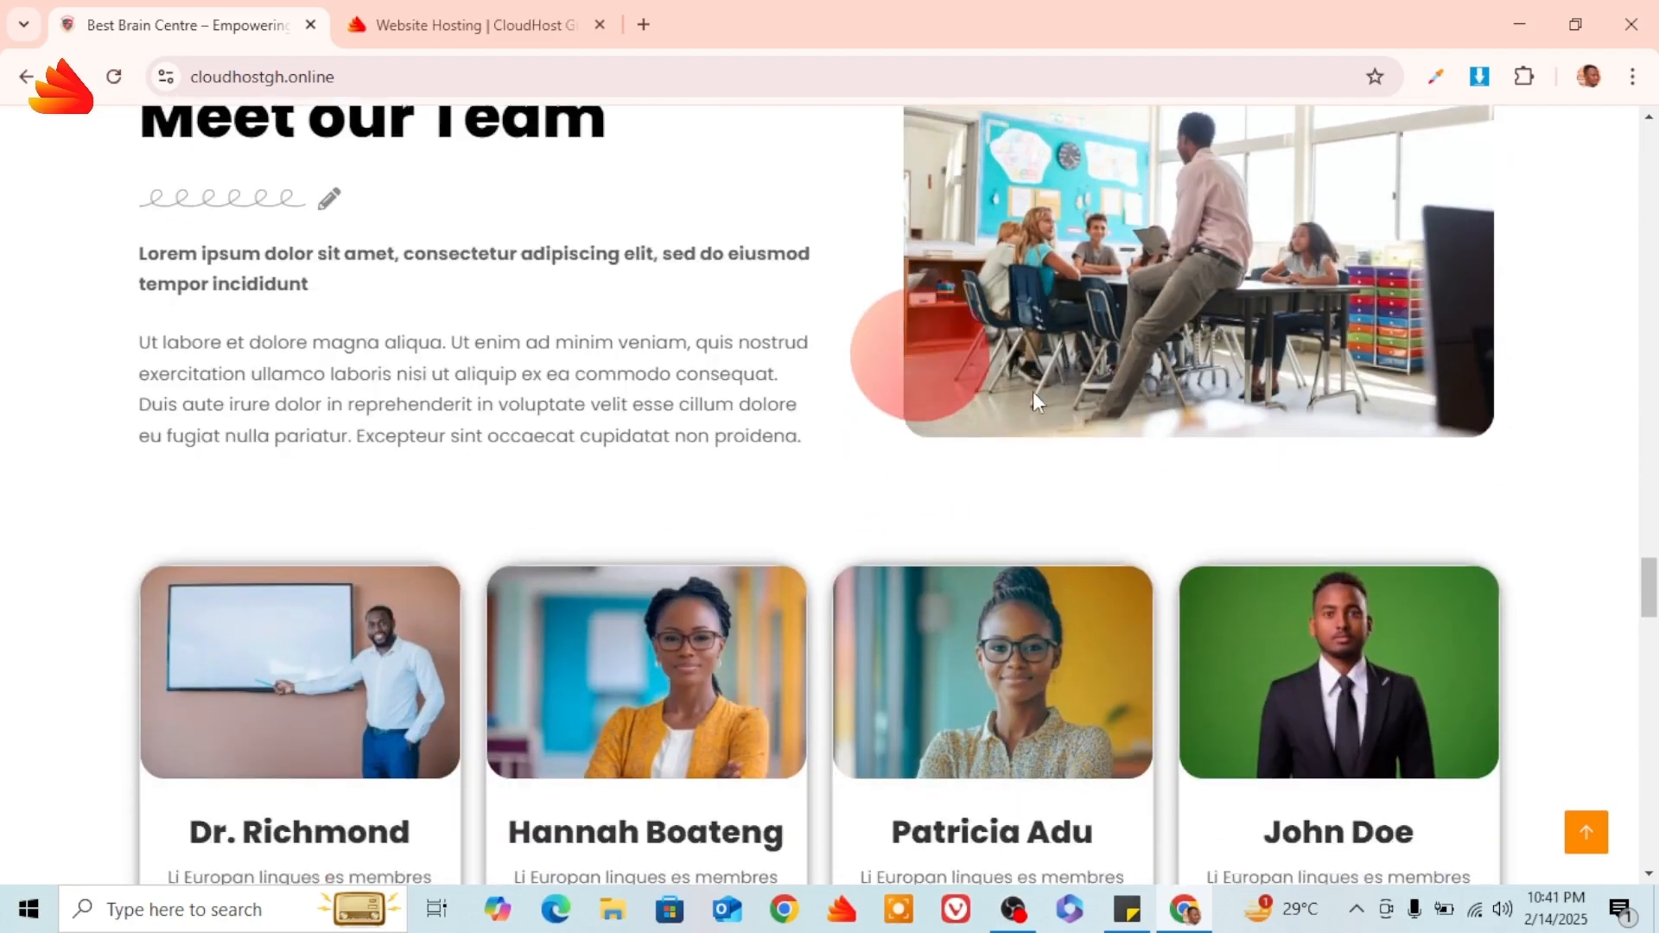
scroll(1109, 358, down, 3)
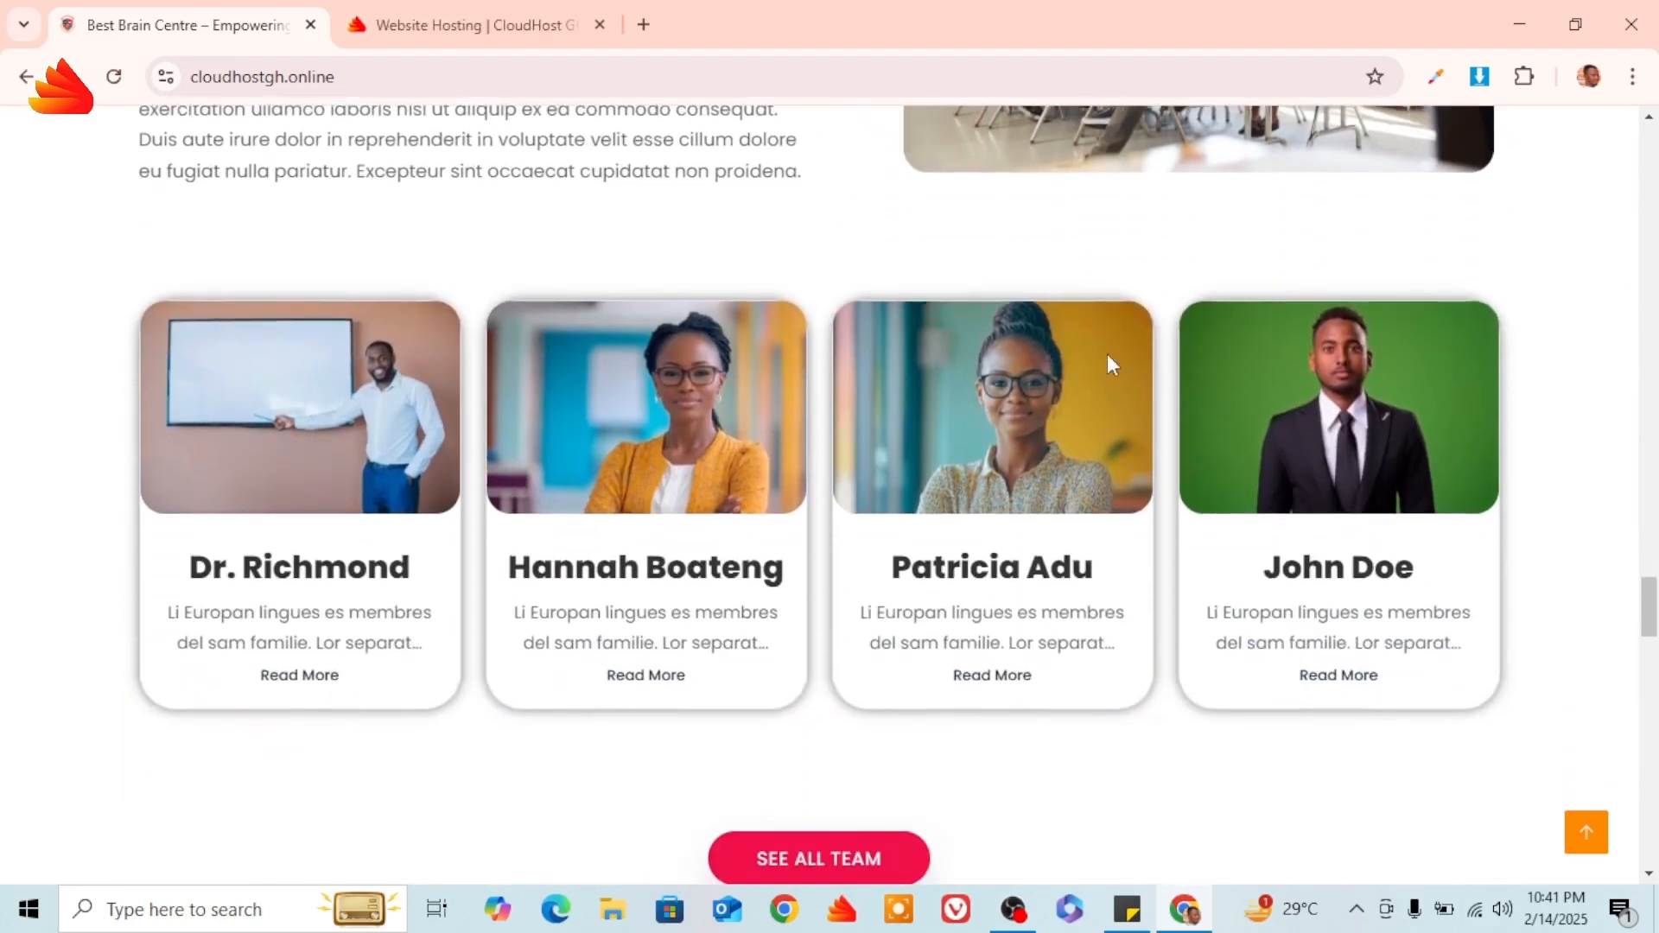
scroll(752, 493, down, 3)
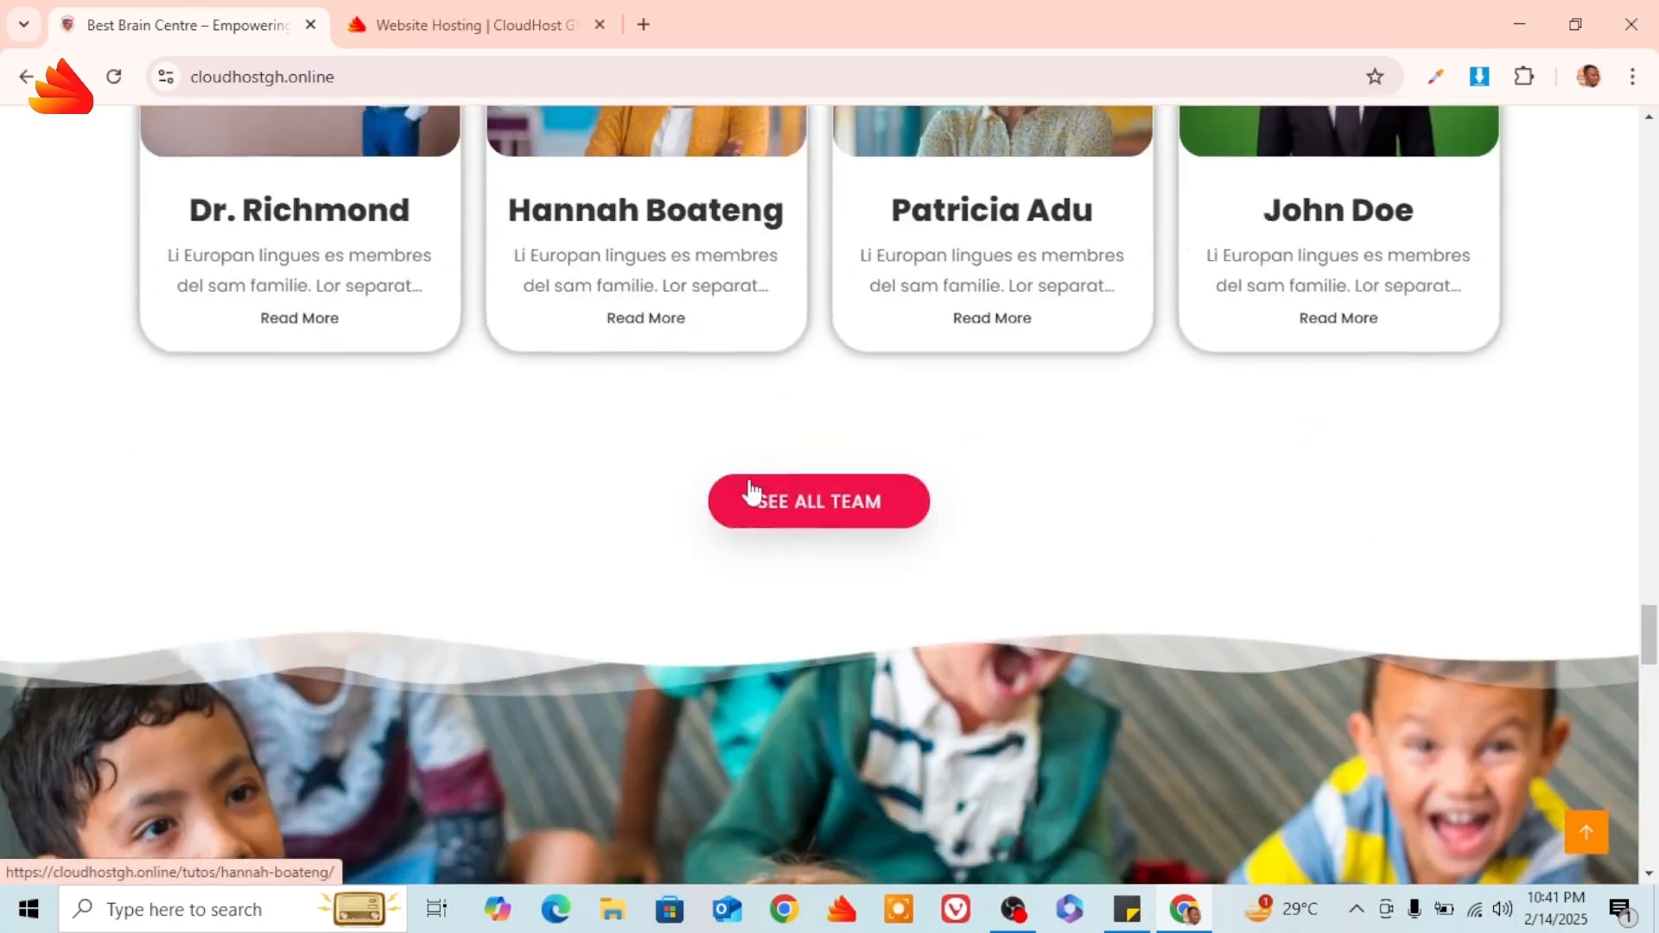
scroll(851, 541, up, 2)
scroll(857, 543, up, 2)
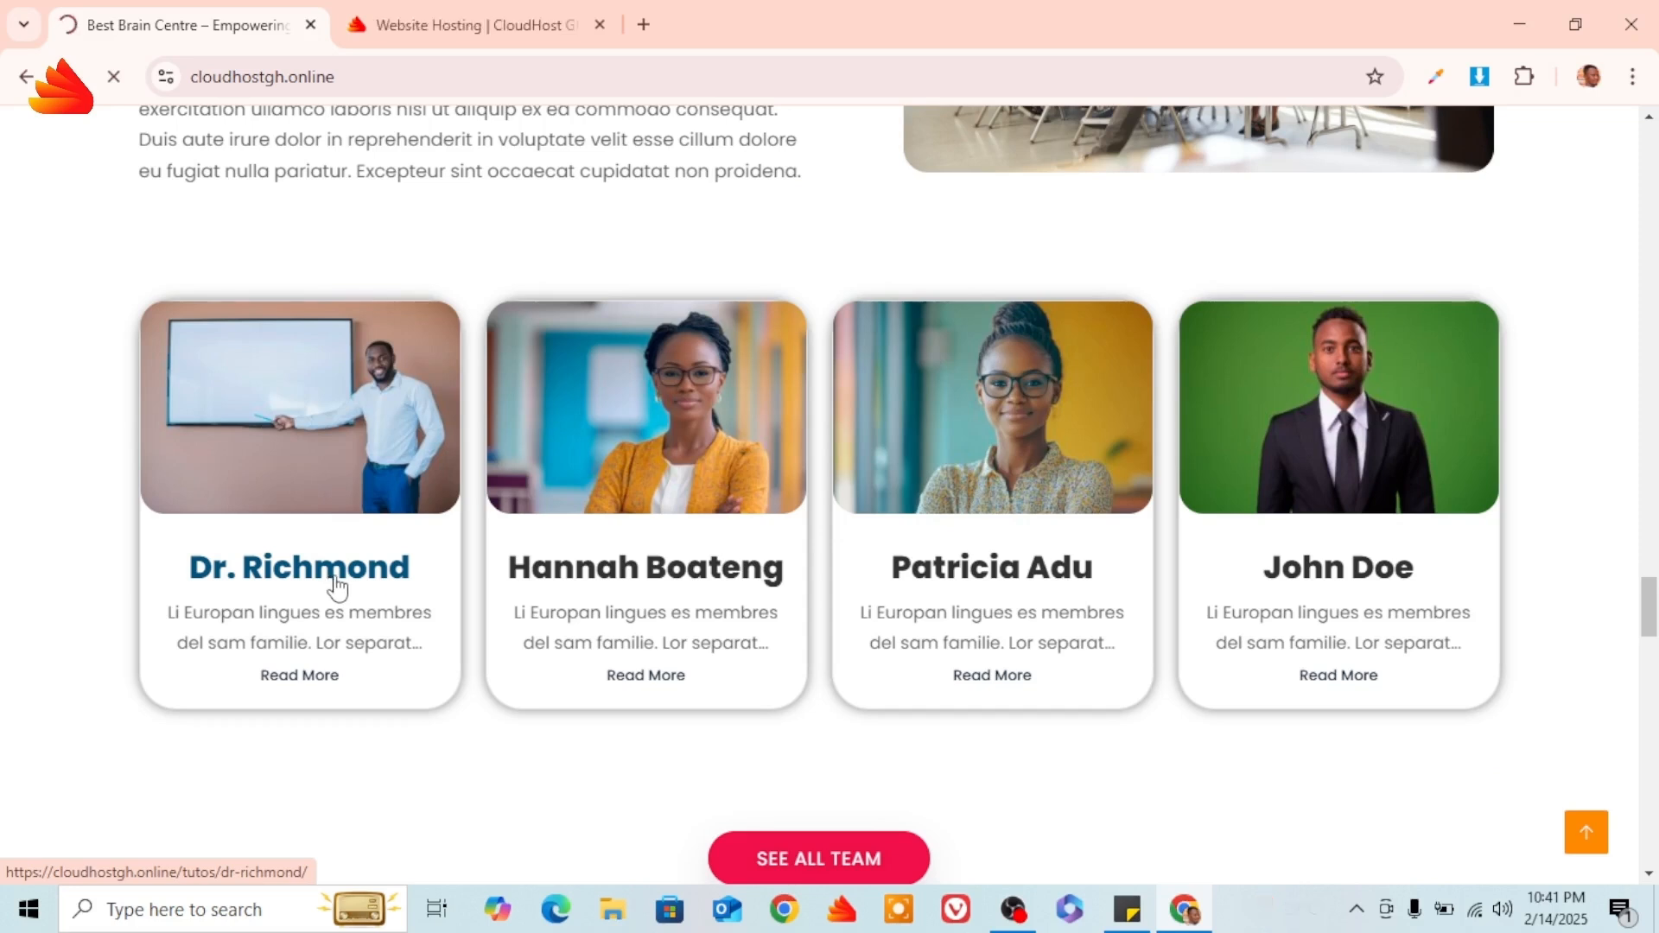
Read through the first tutor's profile, then open the second tutor's profile from Experienced Tutors.
scroll(695, 431, down, 4)
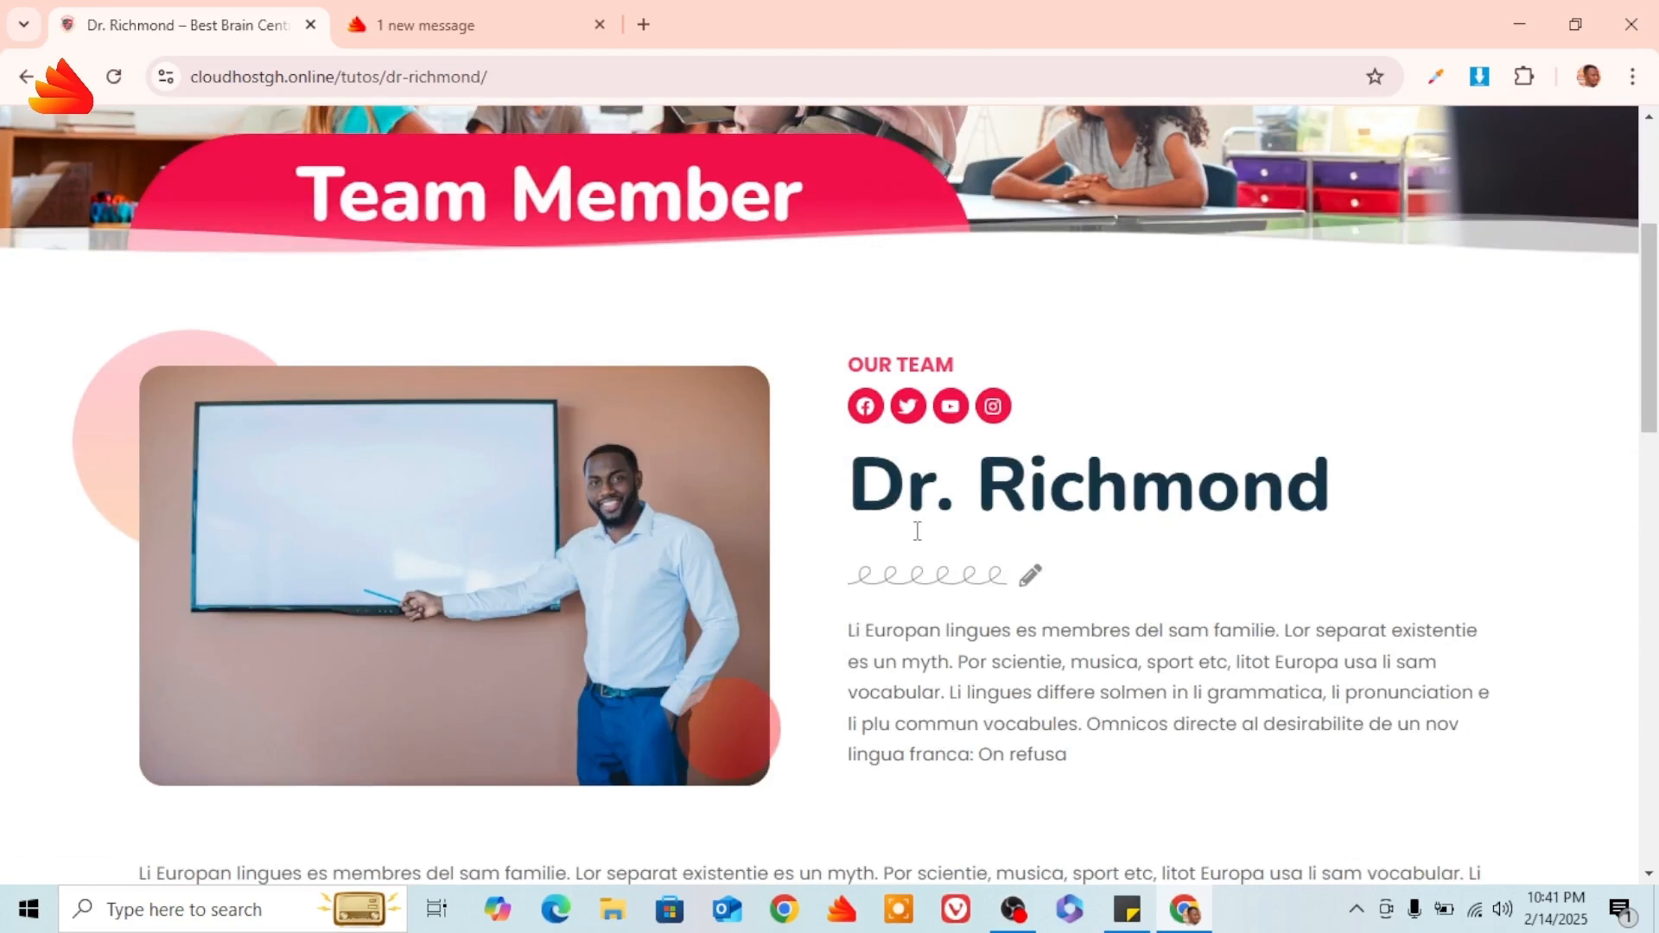
scroll(1105, 501, down, 8)
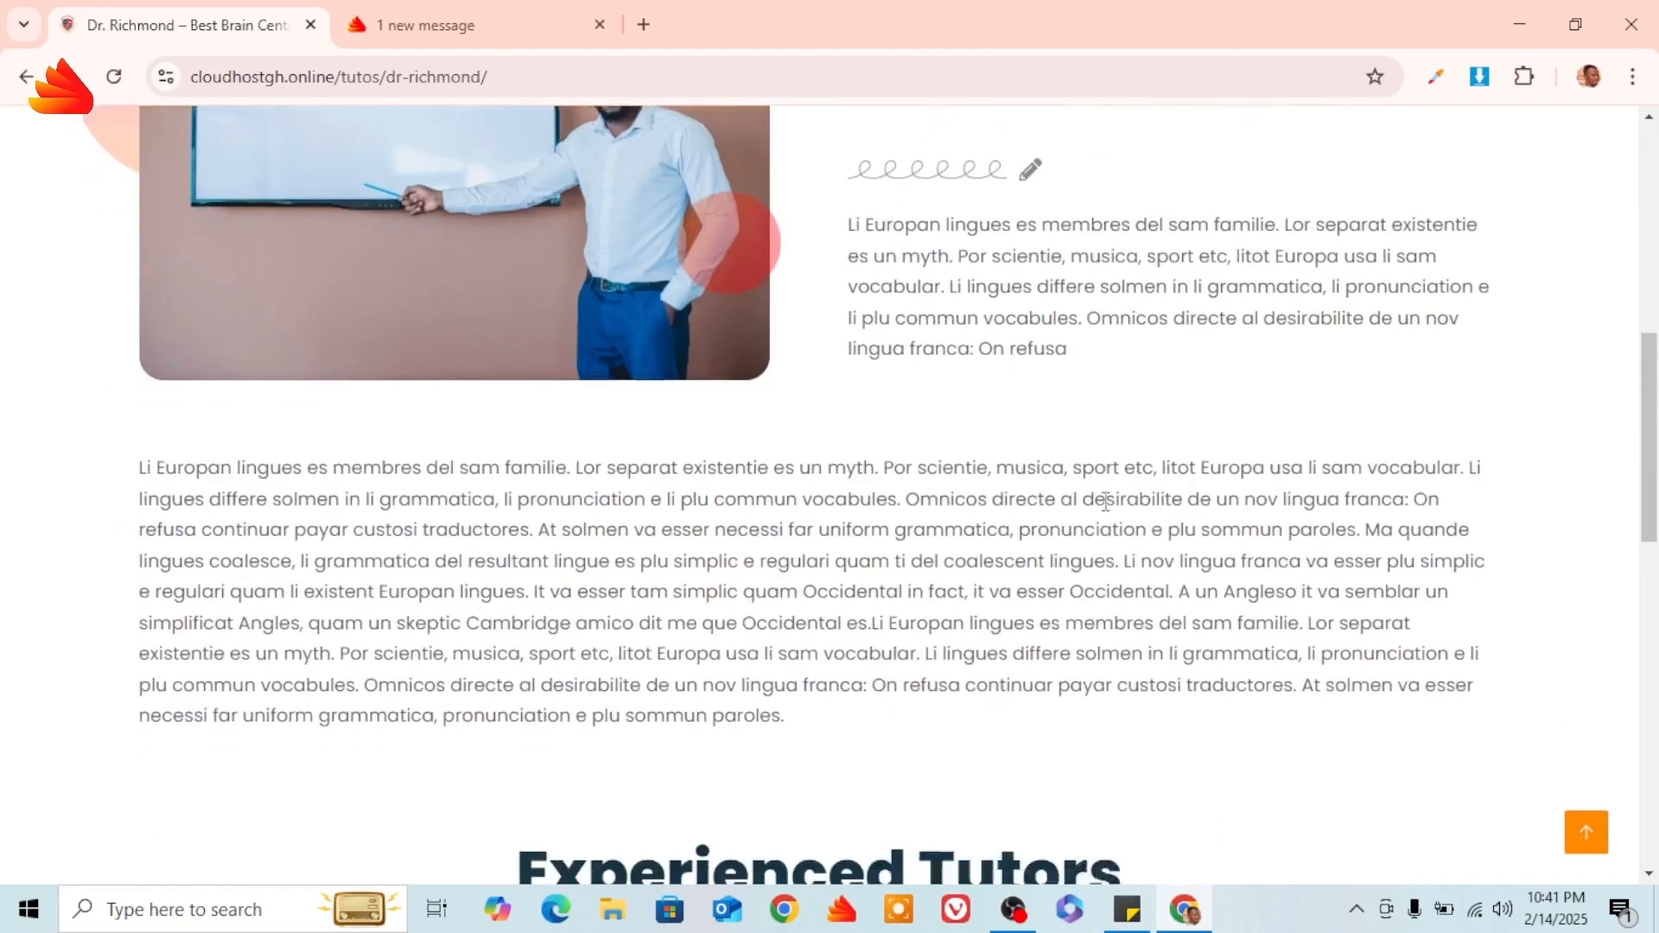
scroll(1105, 501, down, 1)
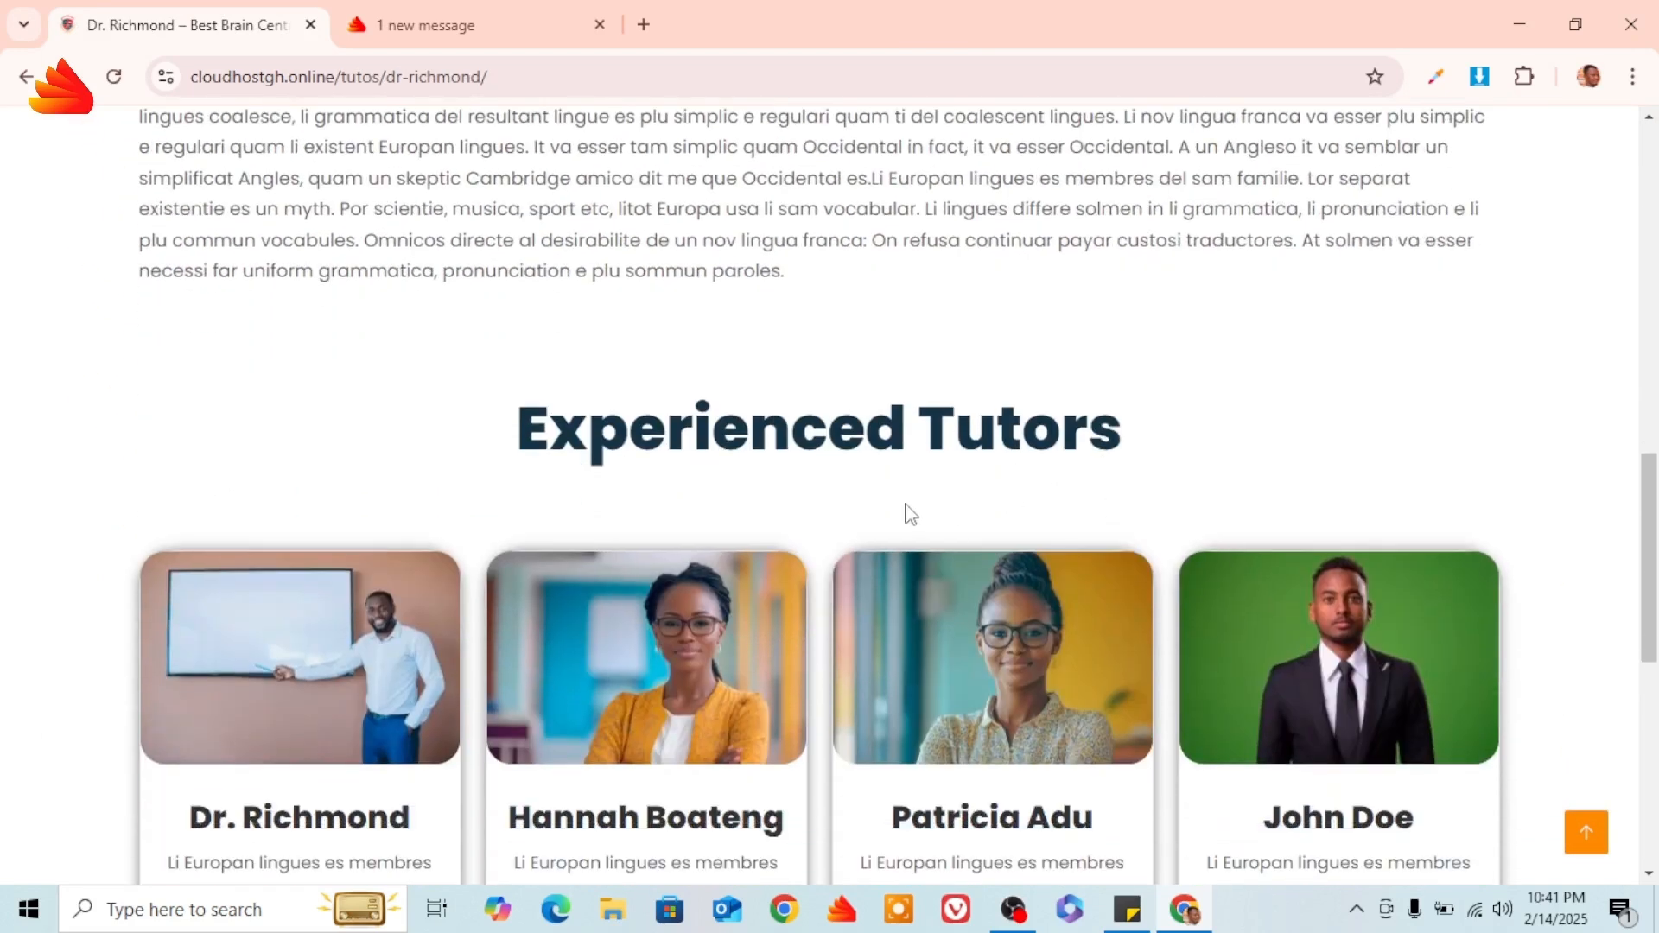
scroll(910, 513, up, 7)
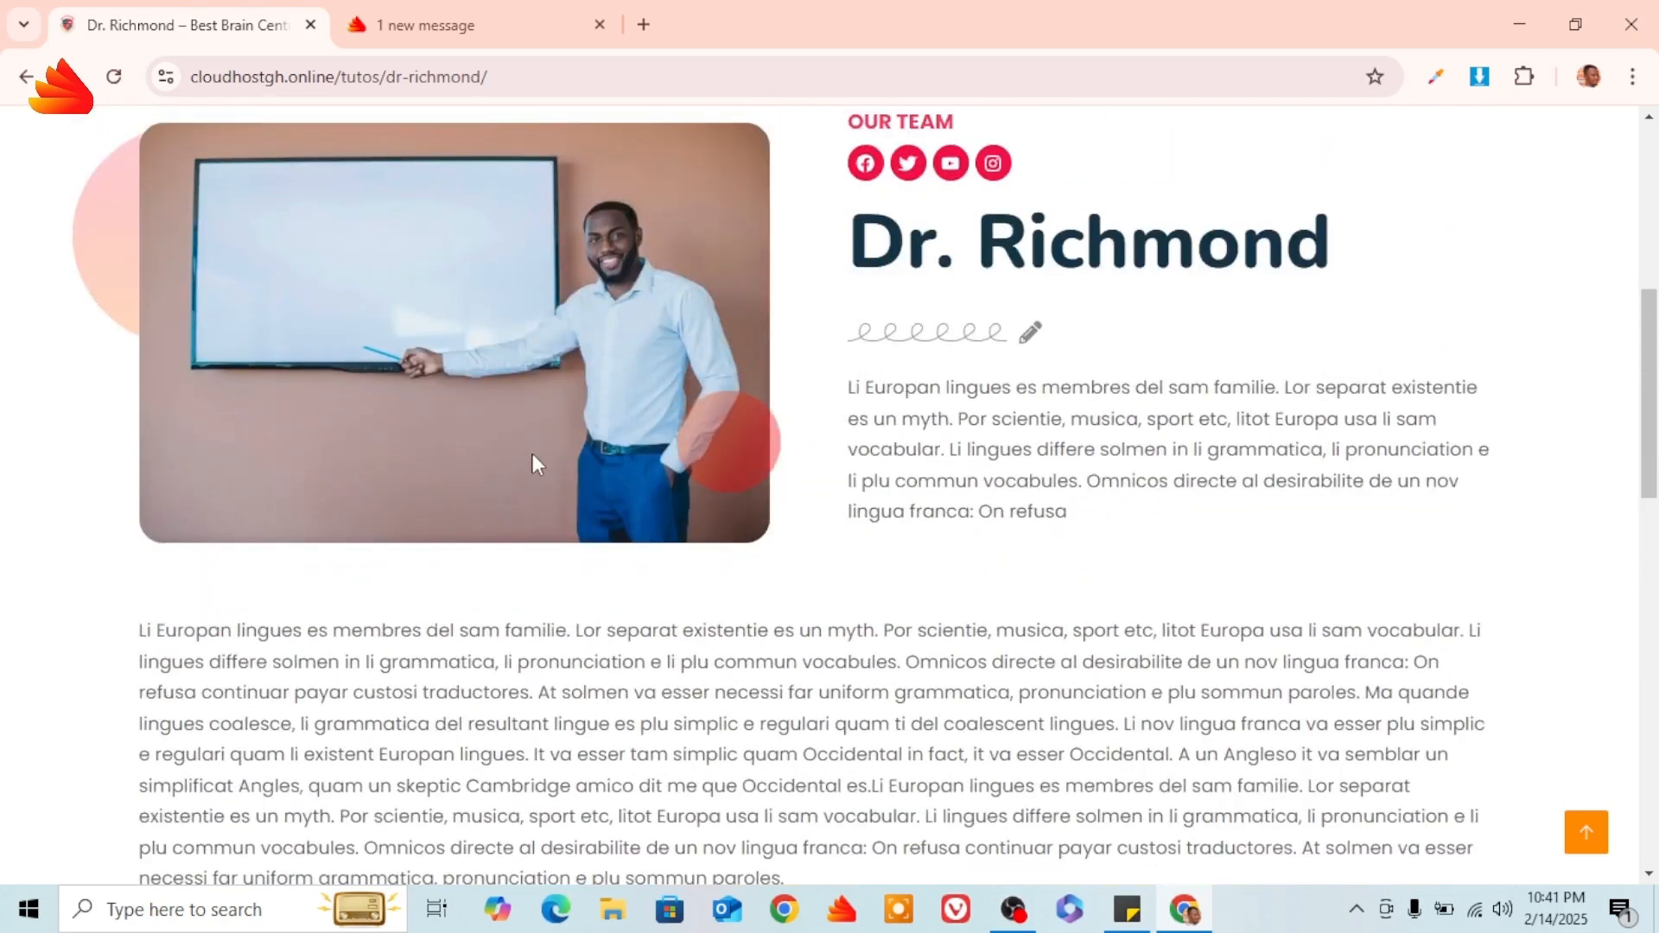
scroll(565, 432, down, 8)
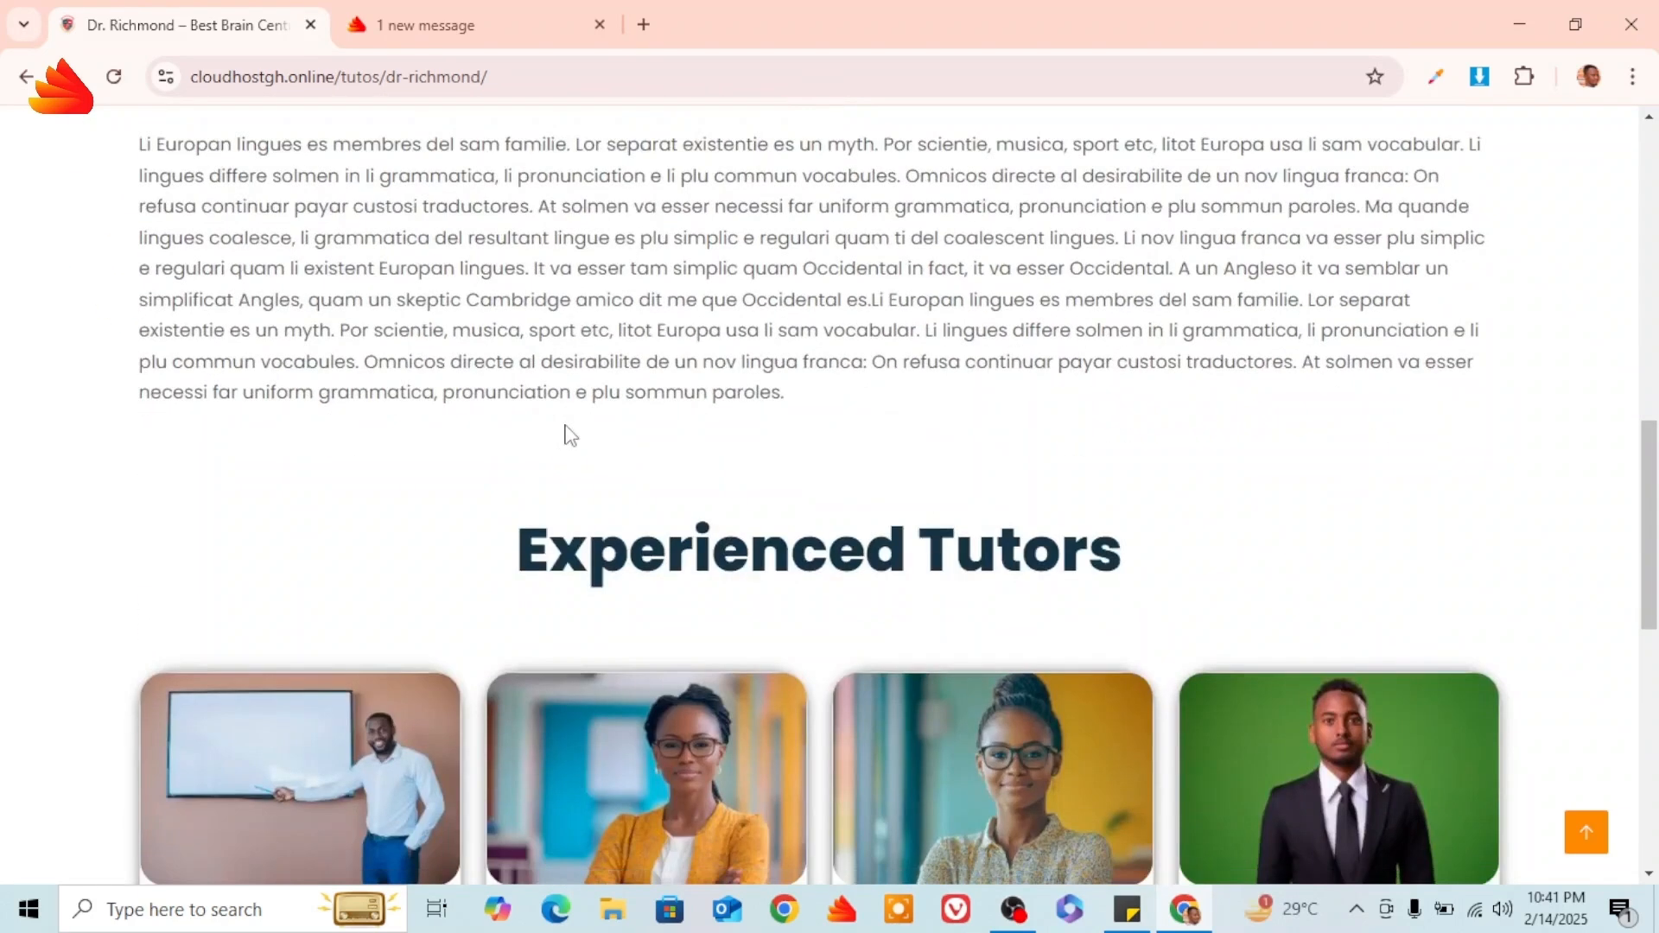
scroll(567, 429, down, 3)
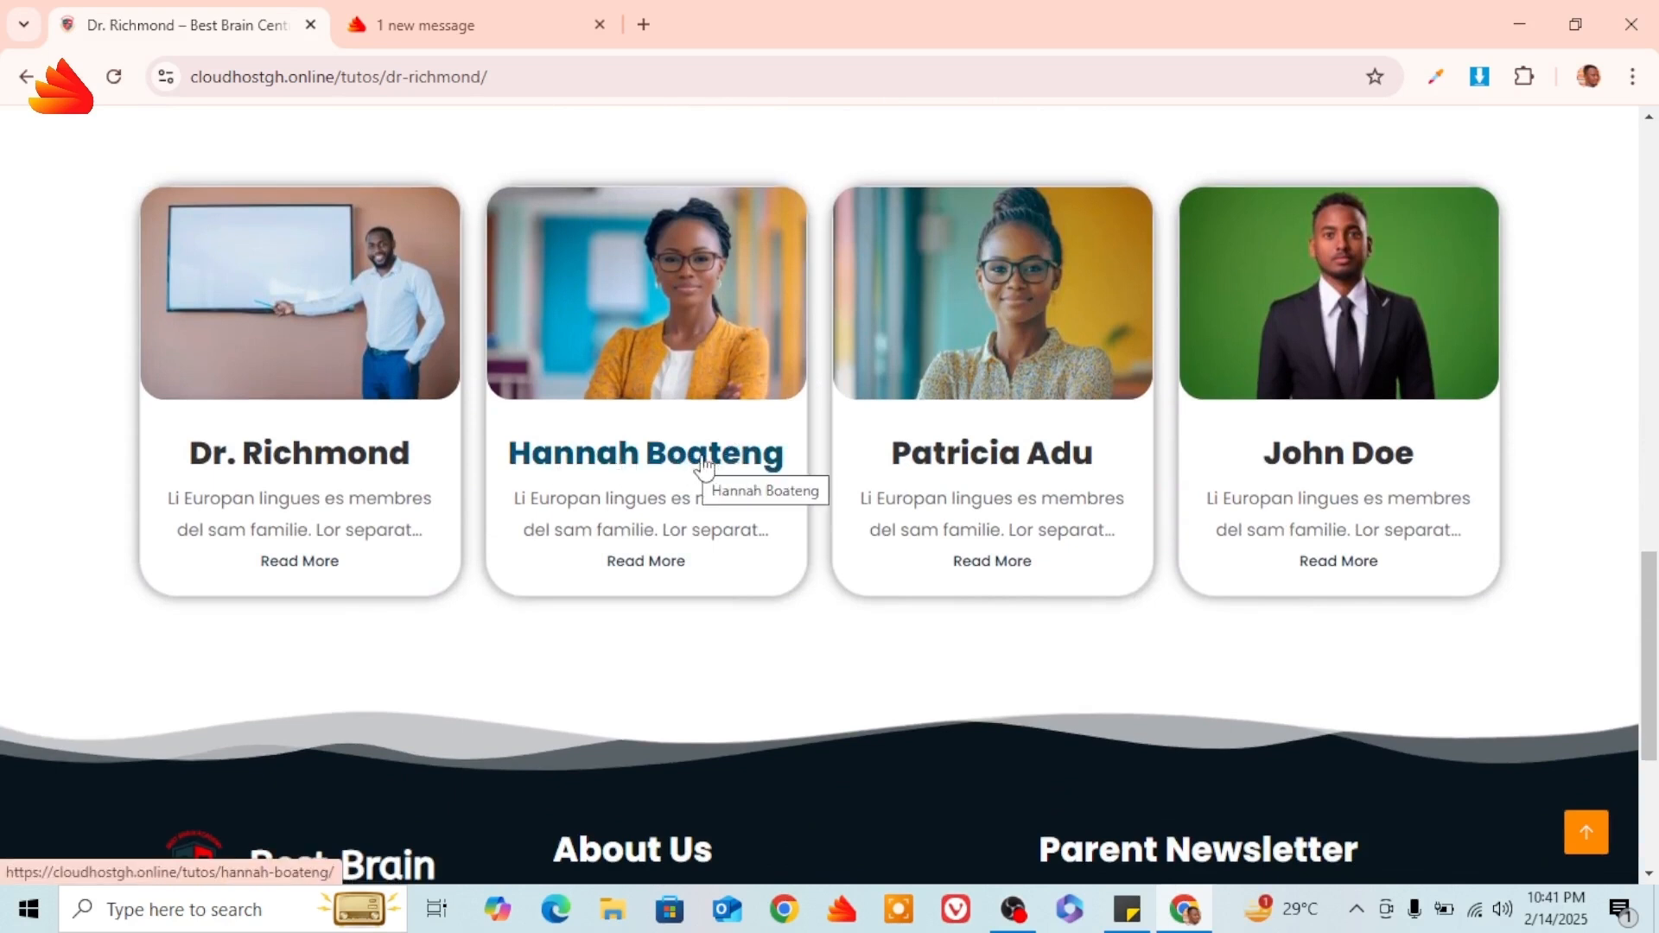
click(705, 465)
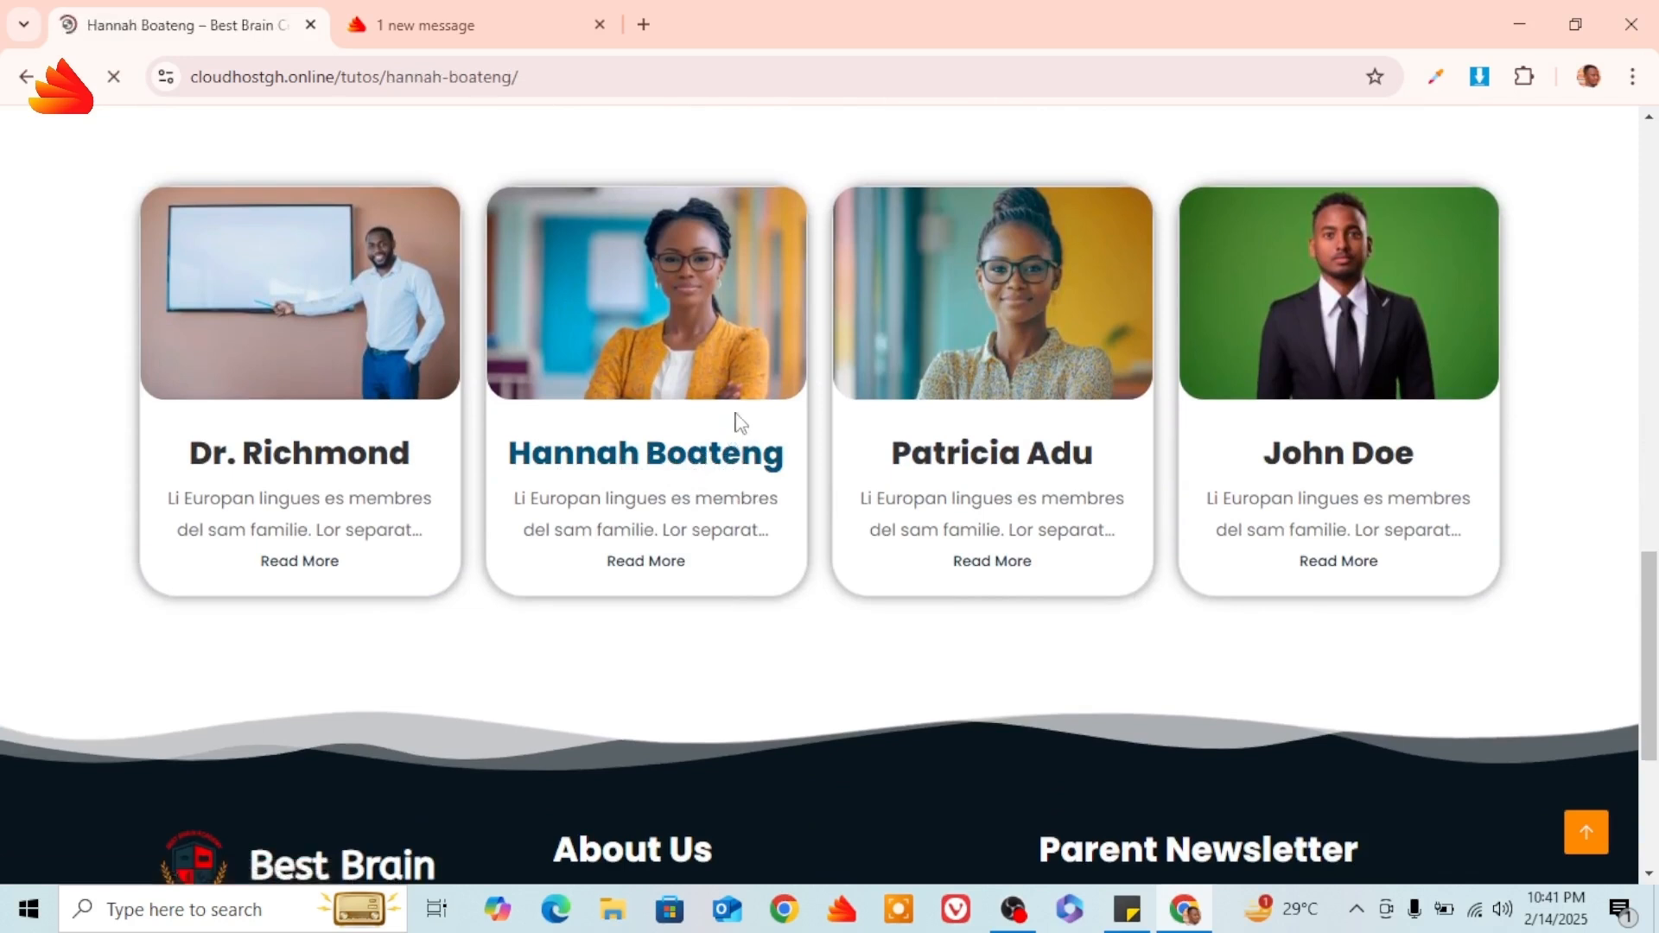
Read the second tutor's biography and return to the top of her page.
scroll(786, 369, down, 4)
scroll(786, 370, down, 2)
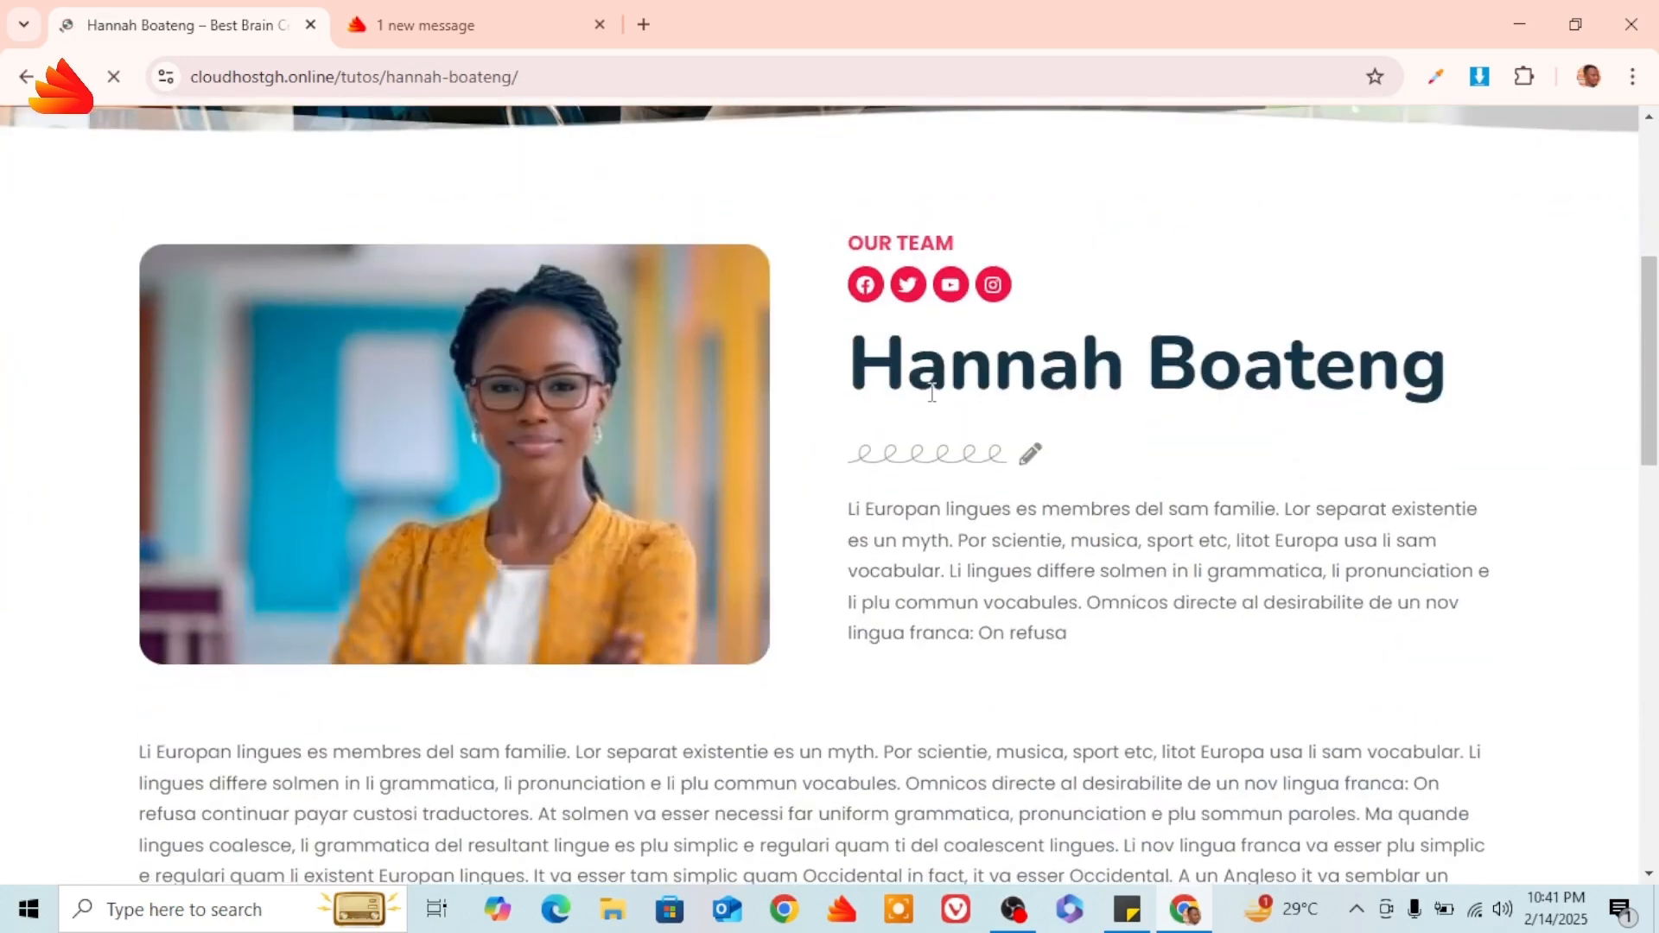
scroll(1197, 519, down, 8)
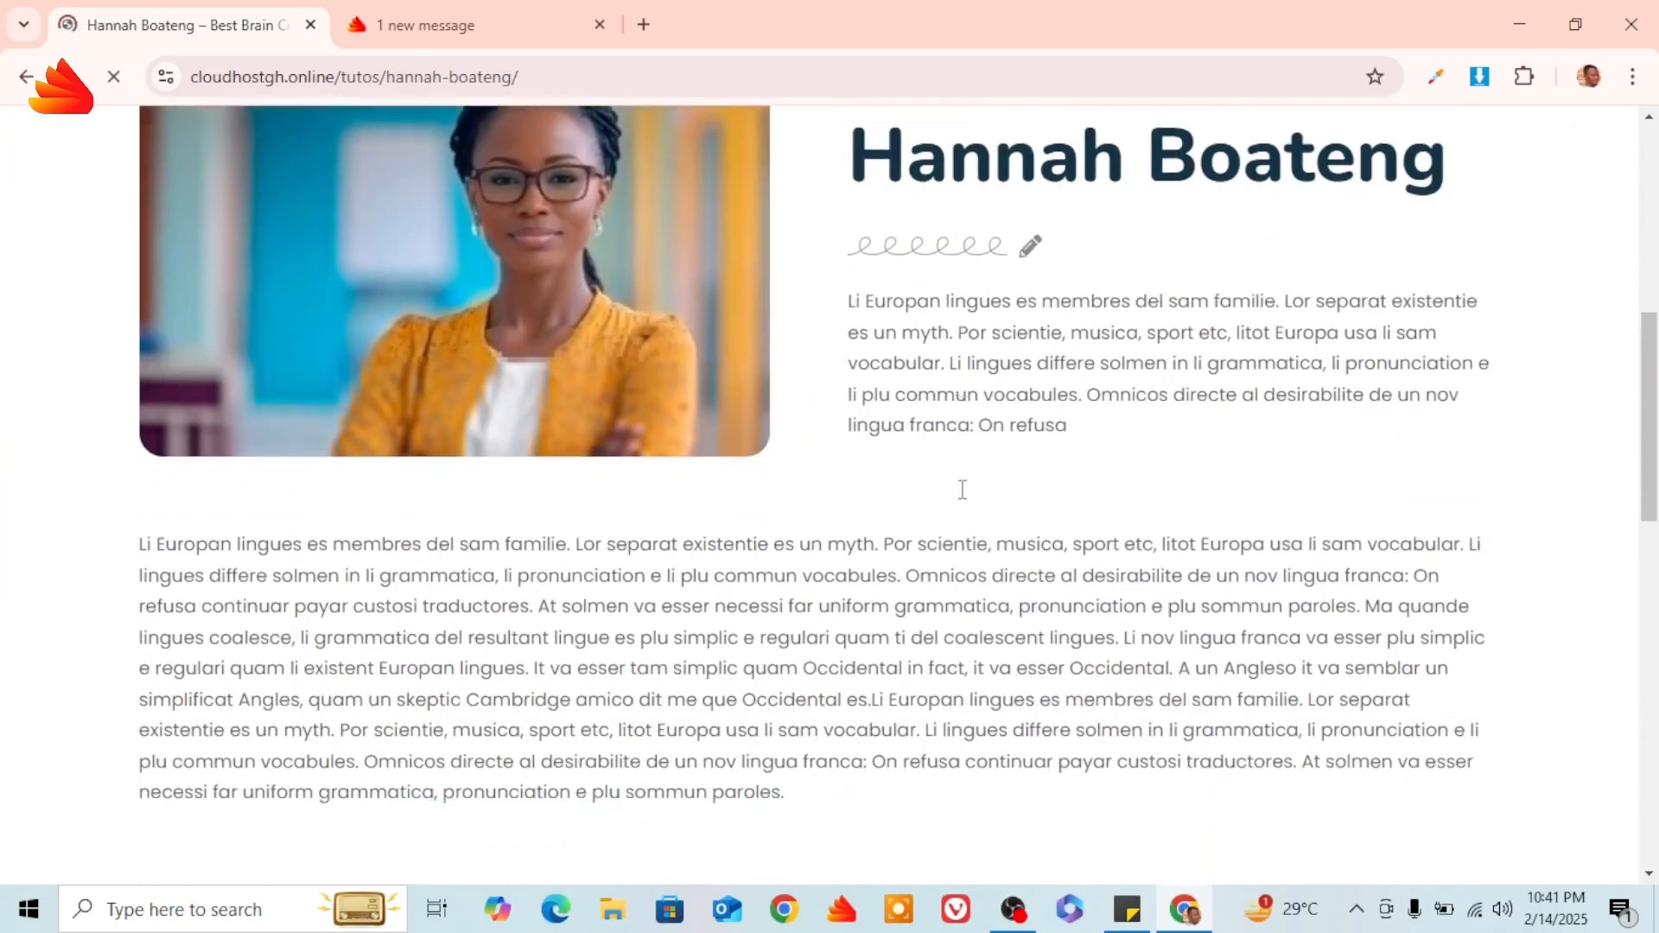
scroll(969, 474, down, 5)
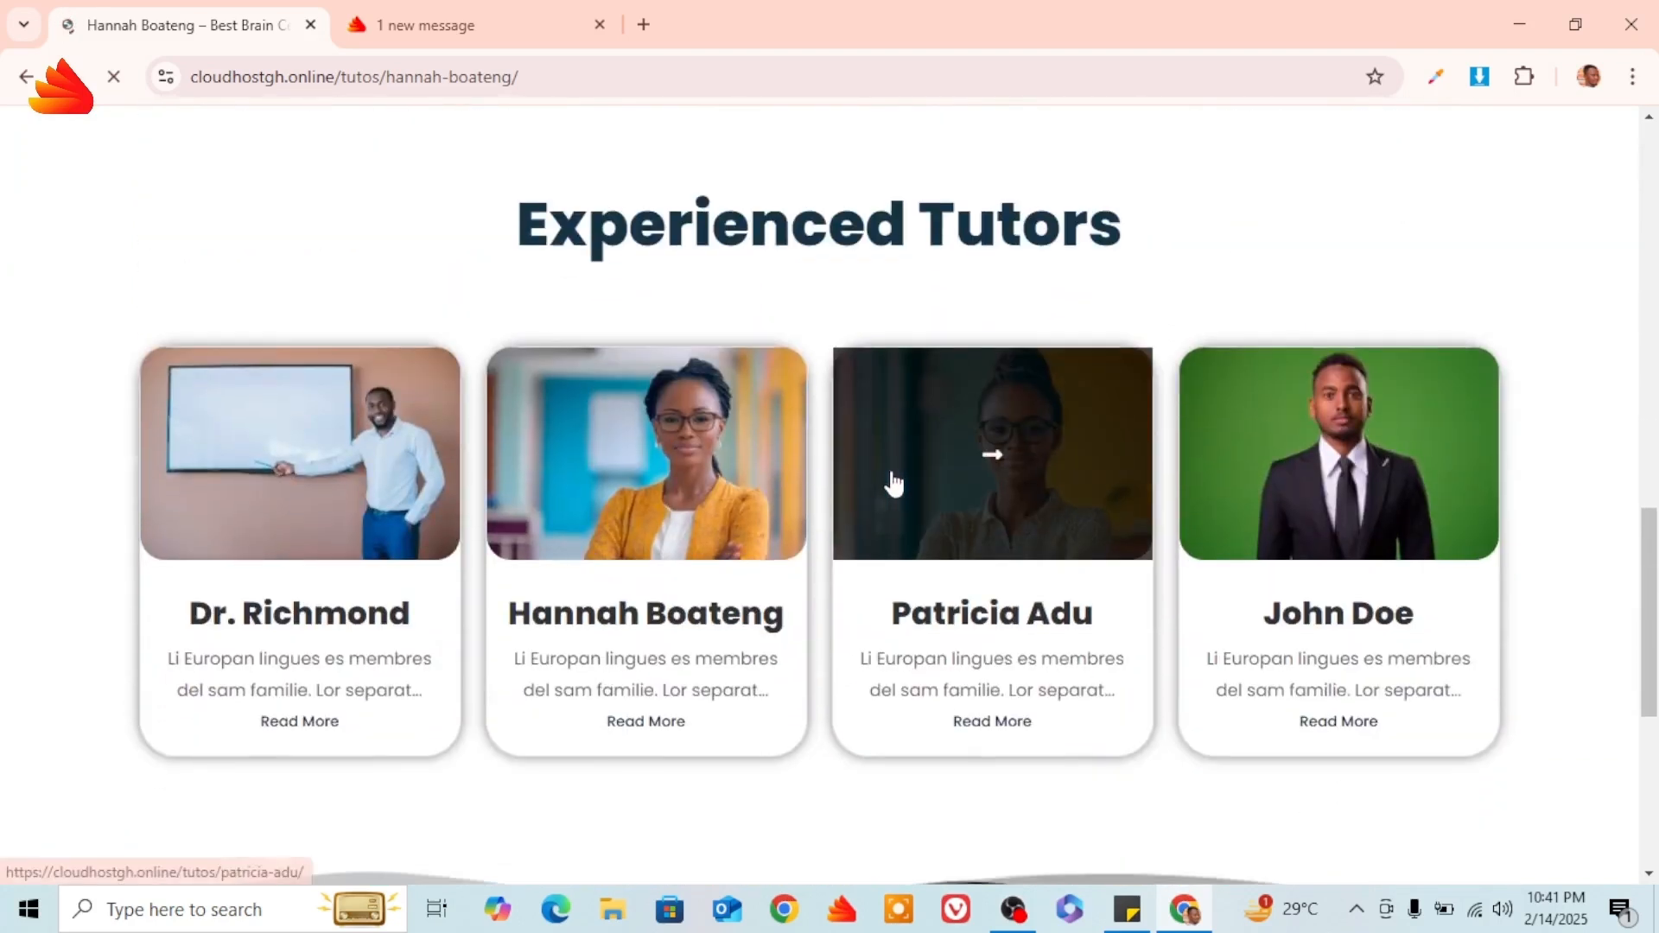
scroll(894, 484, up, 10)
scroll(894, 483, up, 8)
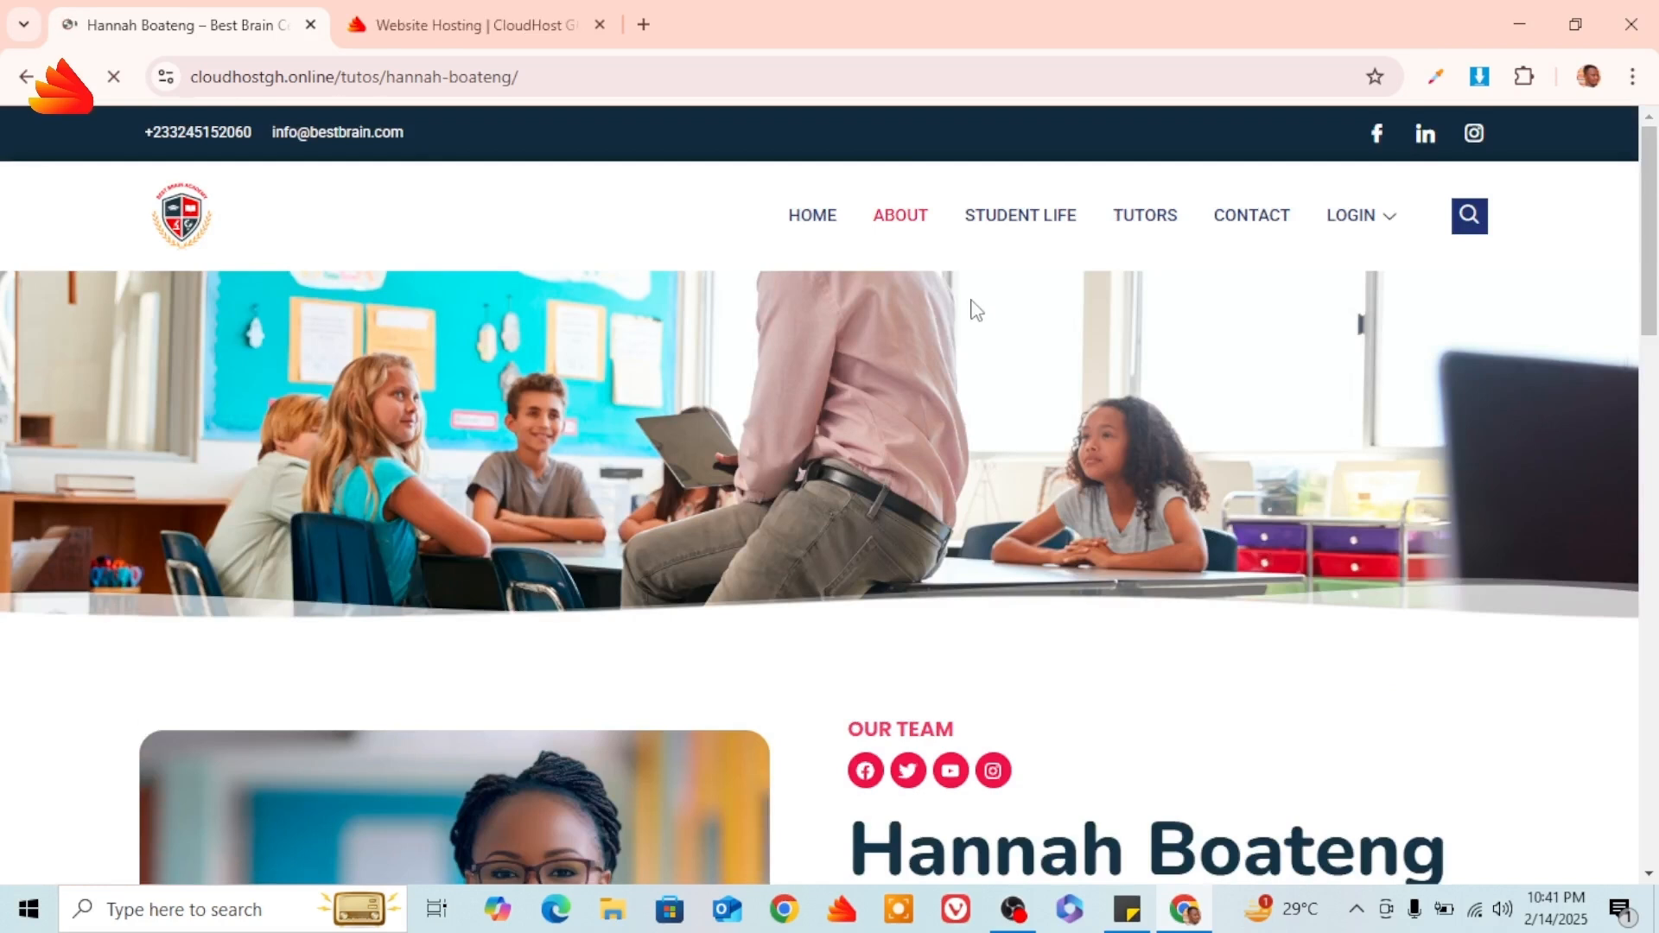
On the About page, collapse Parent-Teacher communication, glance at Fun Activities, and collapse Our Safety Rules.
scroll(976, 309, down, 5)
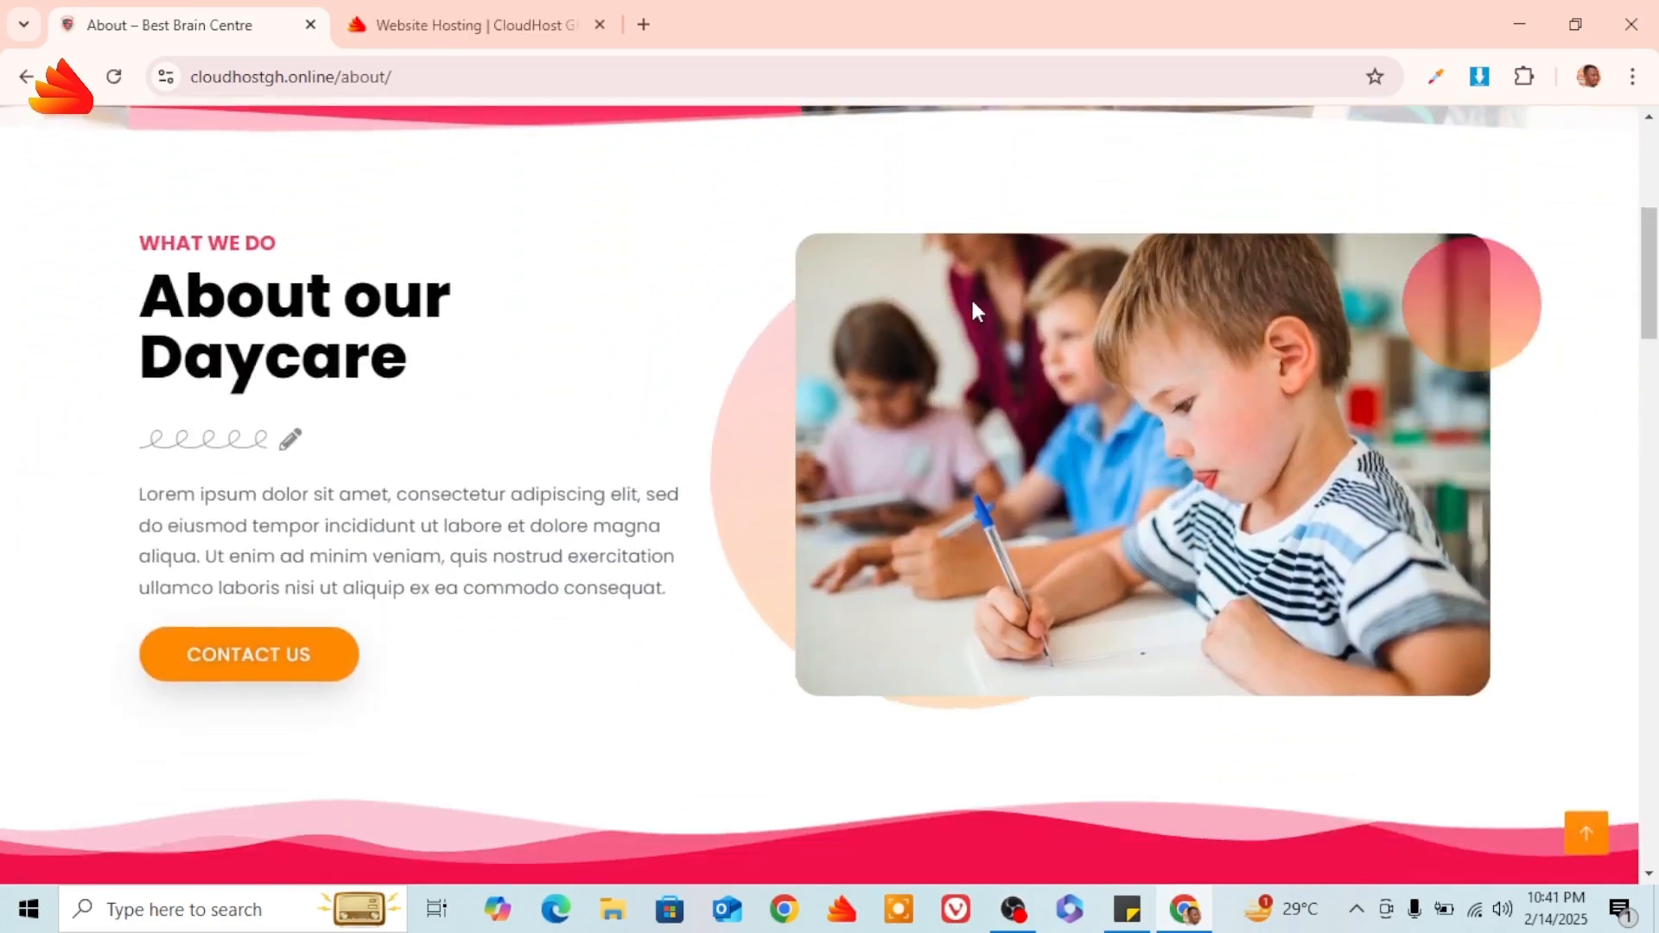
scroll(975, 309, down, 8)
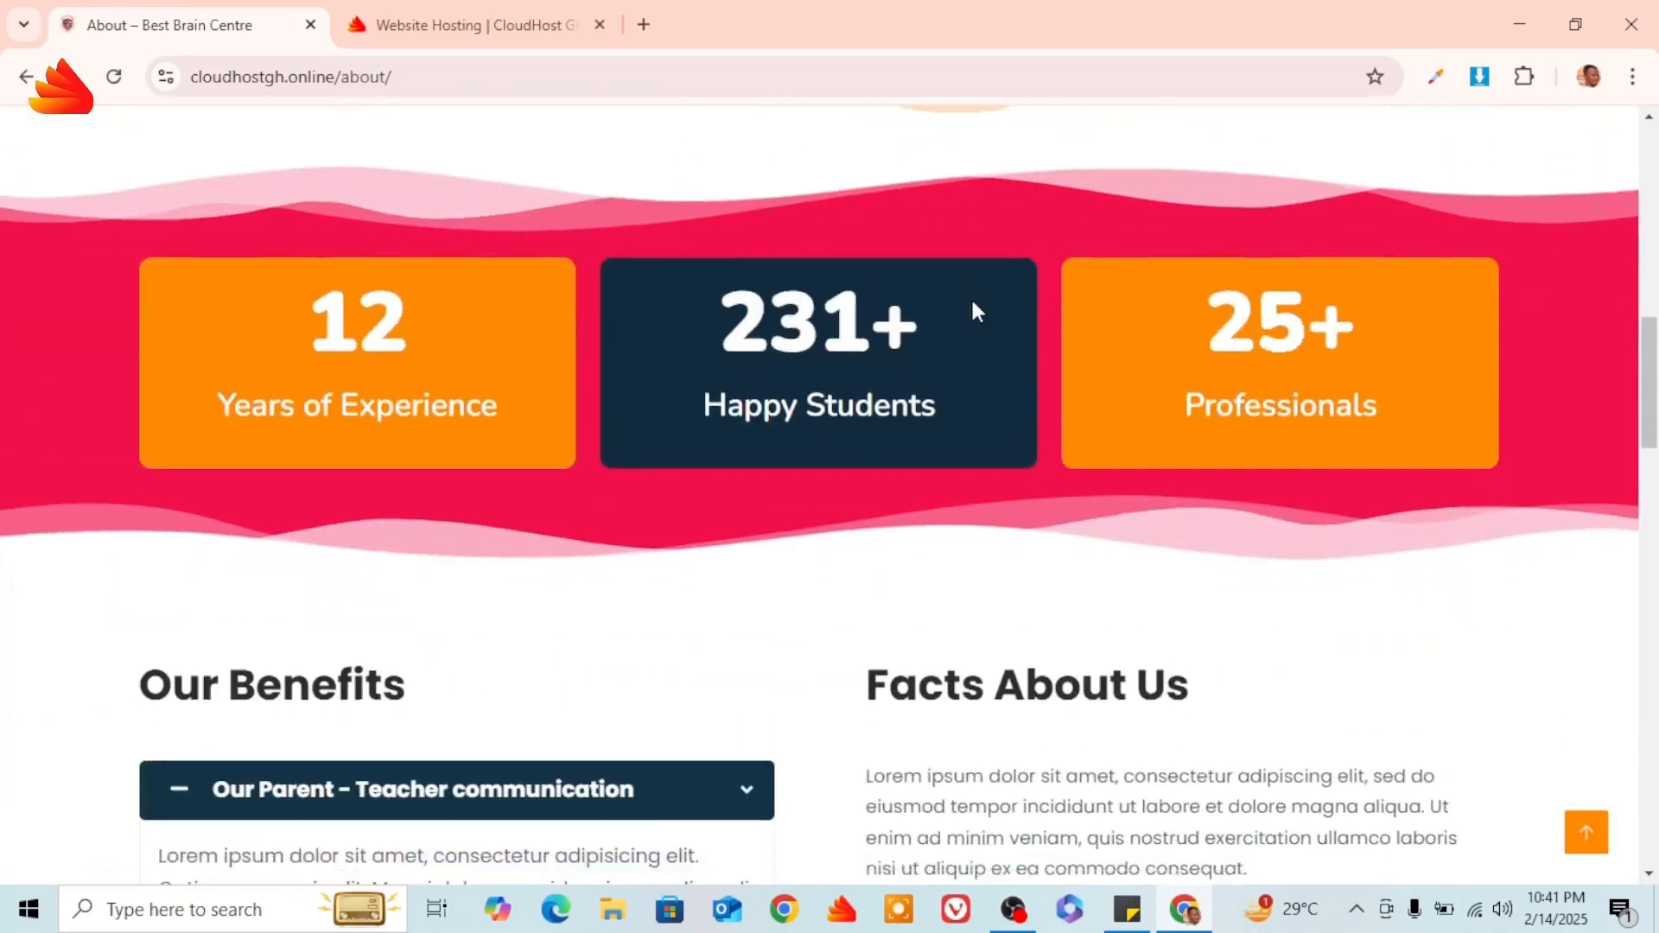
scroll(975, 313, down, 3)
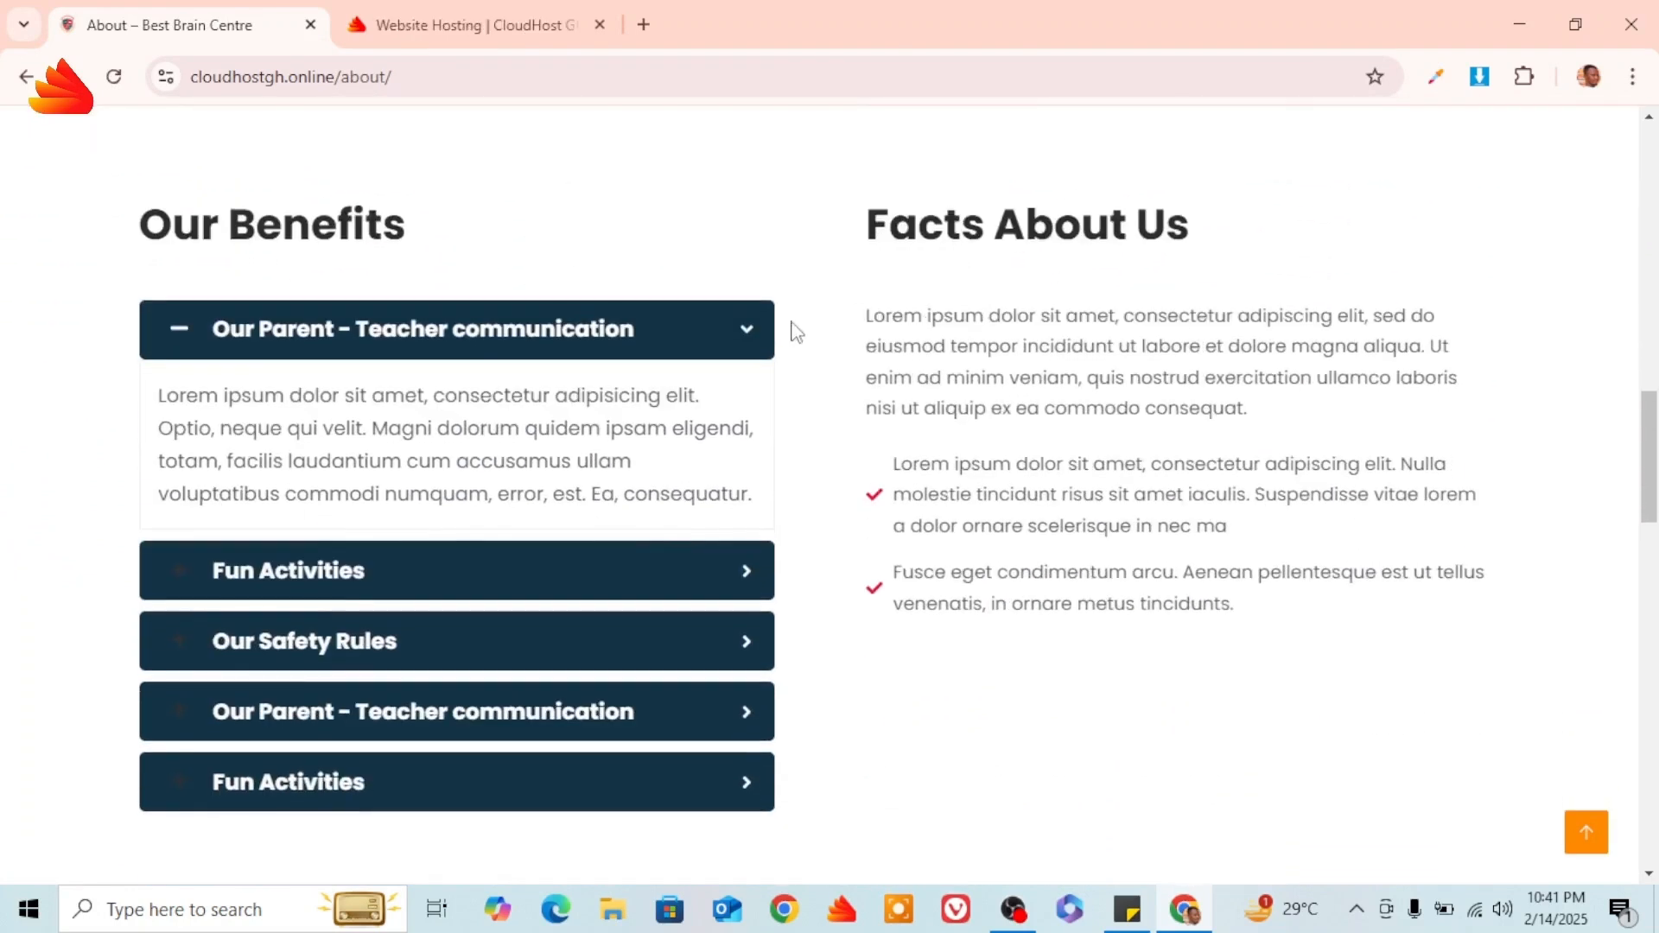
click(754, 343)
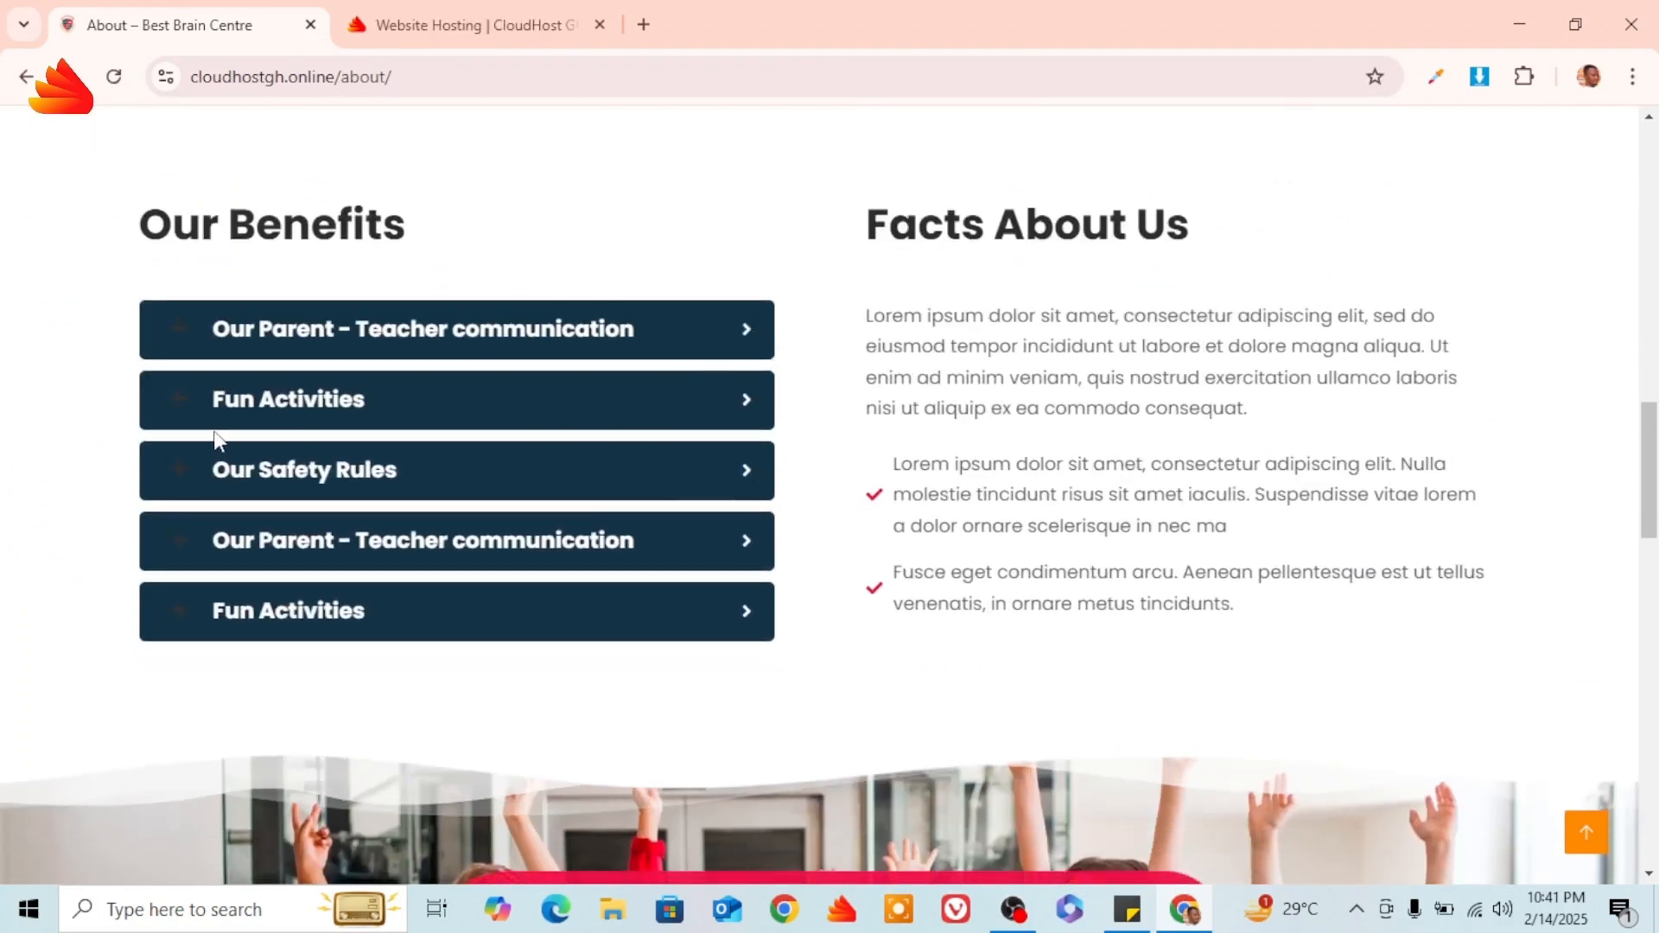
click(749, 406)
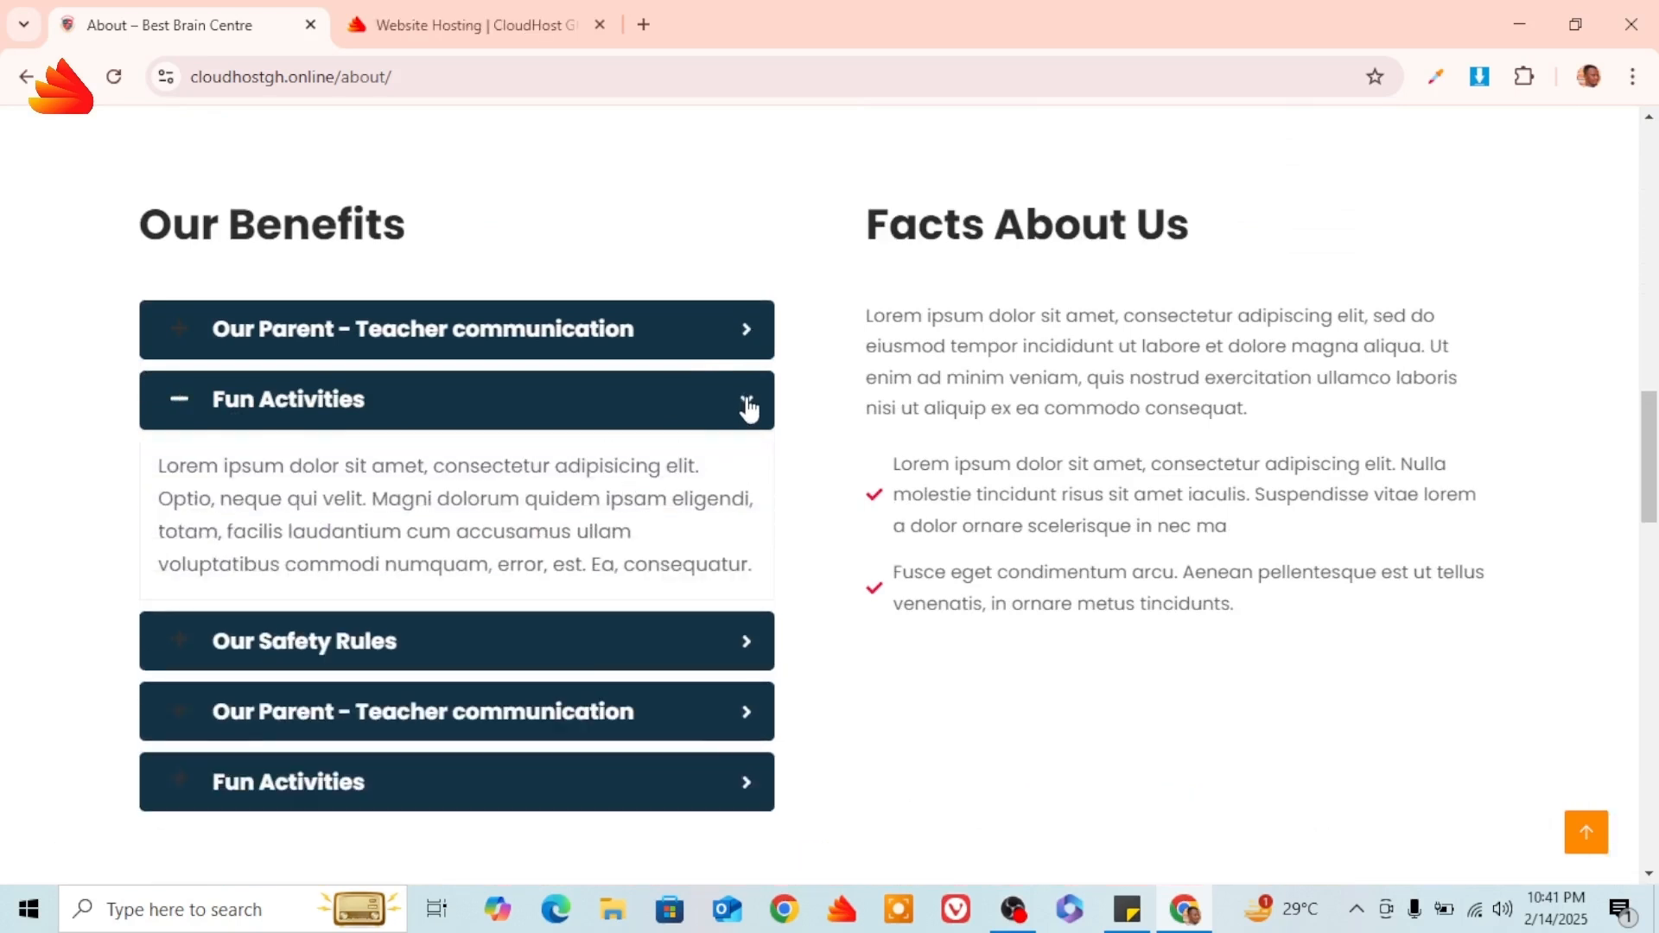
click(748, 406)
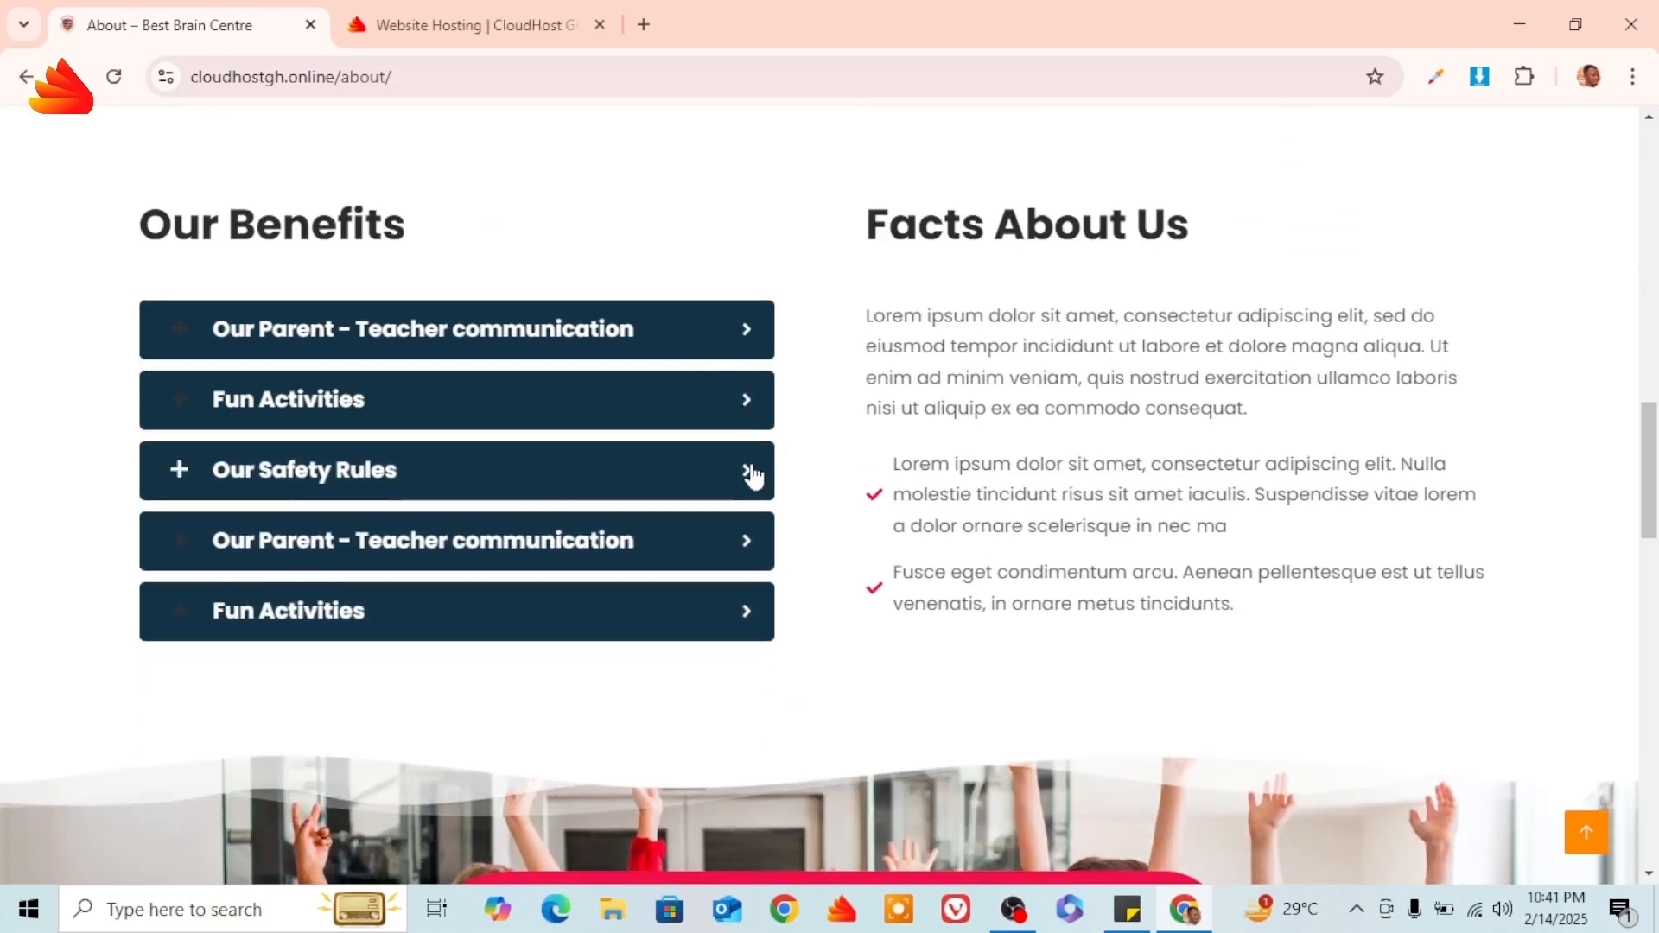
click(752, 473)
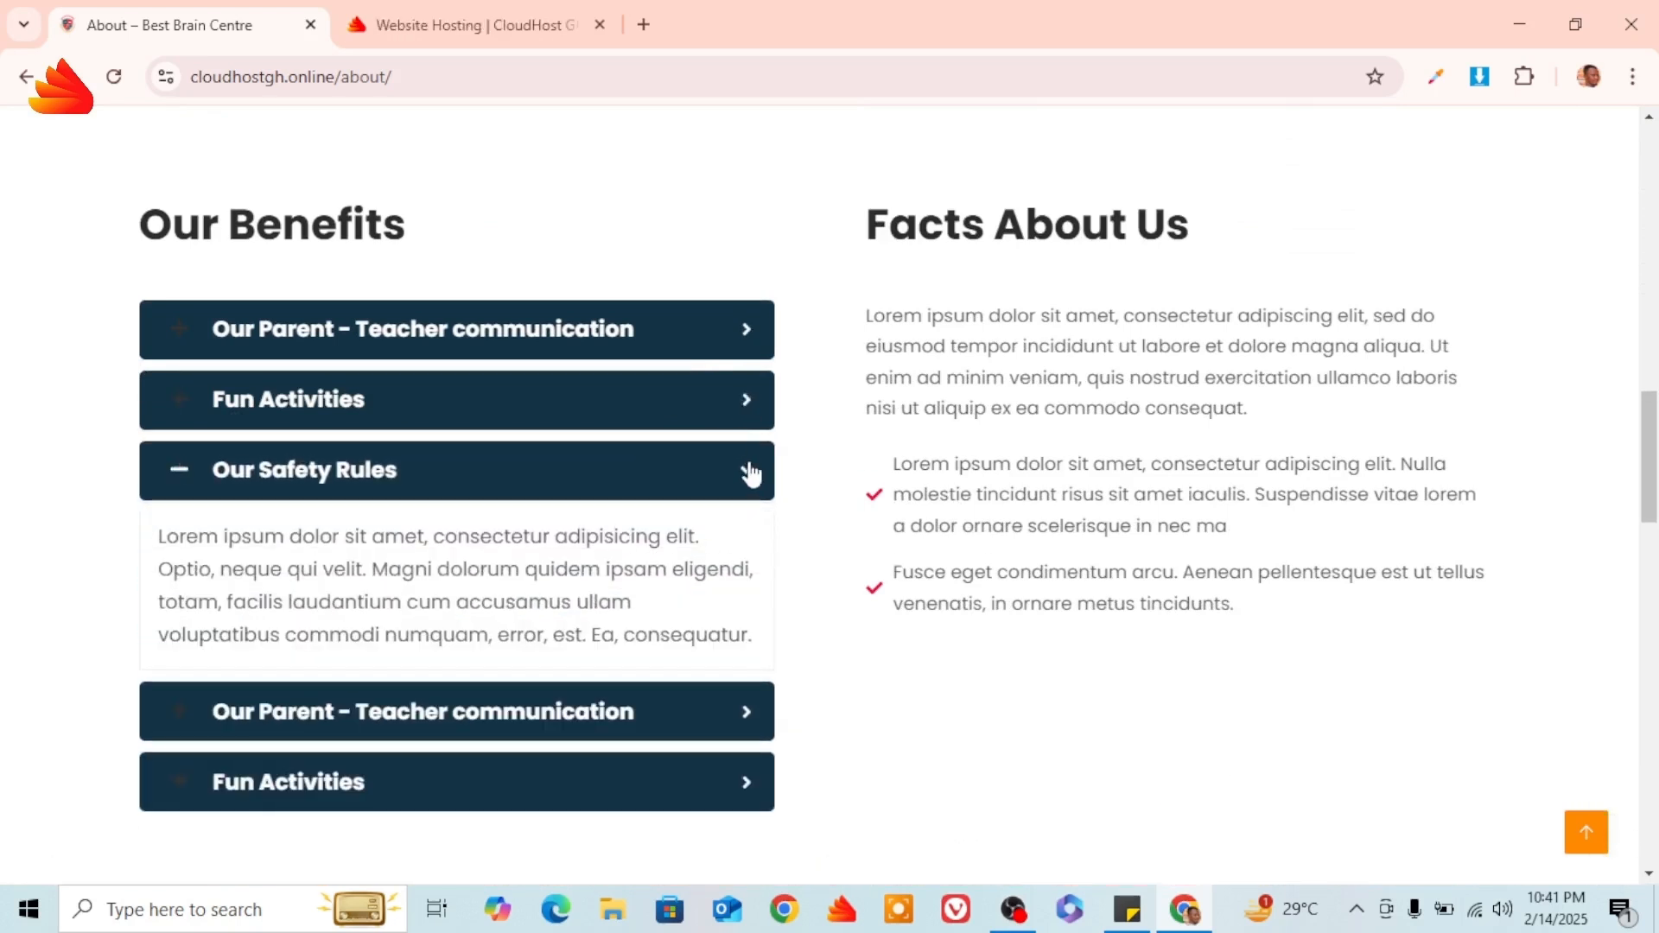
click(750, 474)
Scroll to the About page footer and jump back to the top with the arrow button.
scroll(956, 453, down, 3)
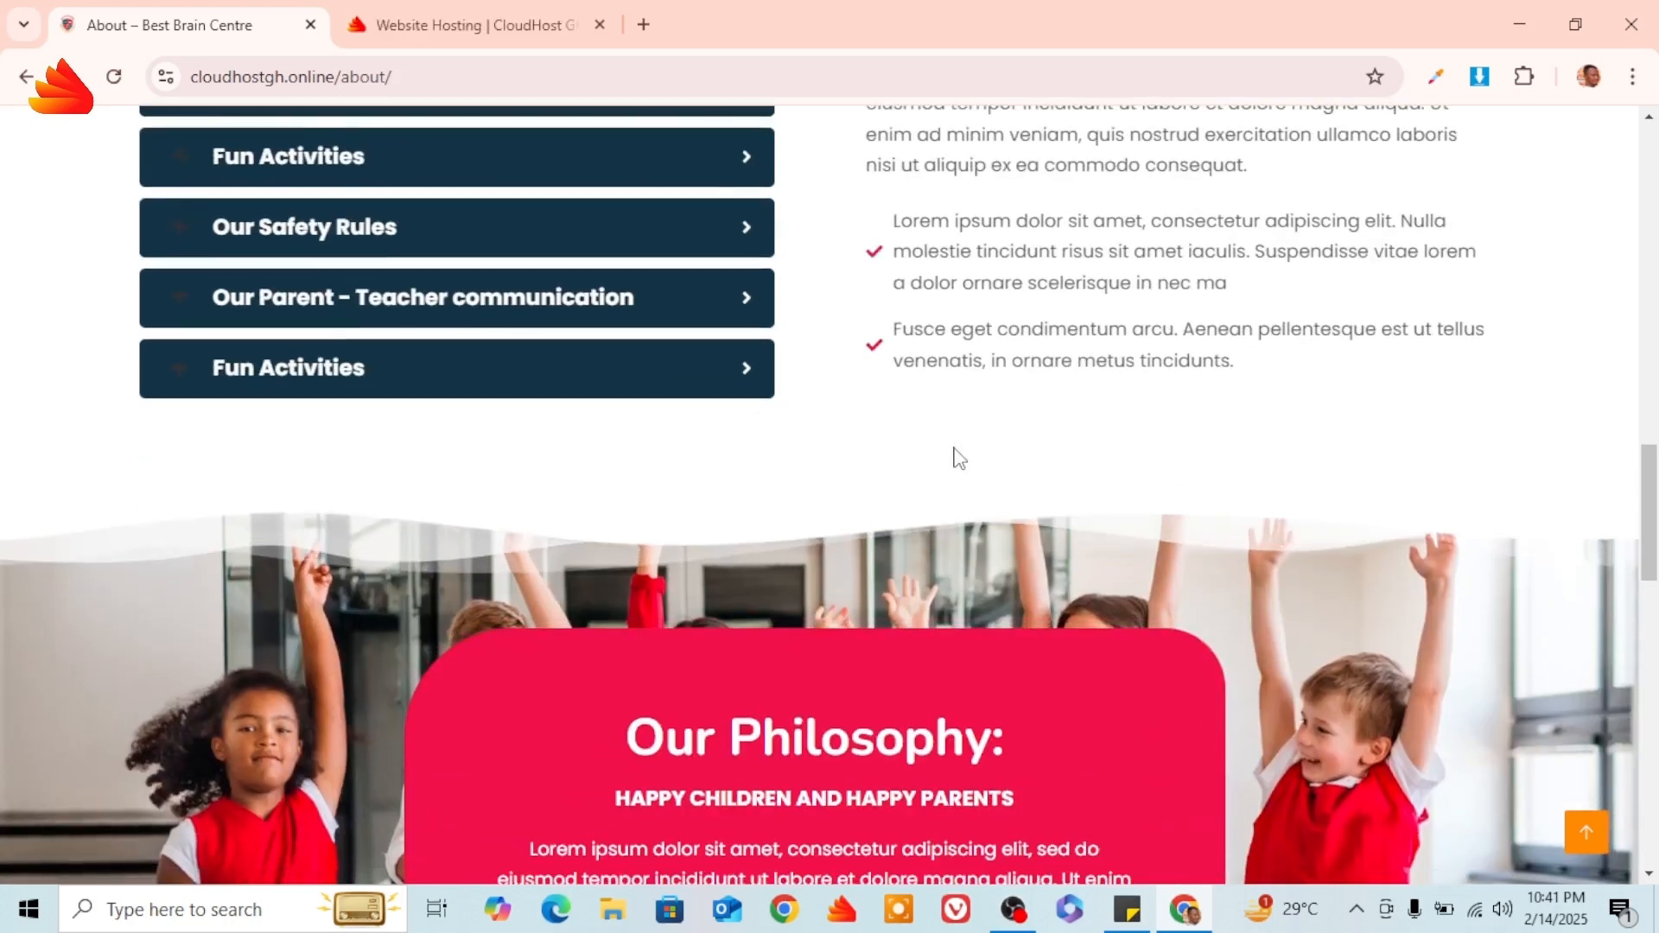
scroll(959, 457, down, 13)
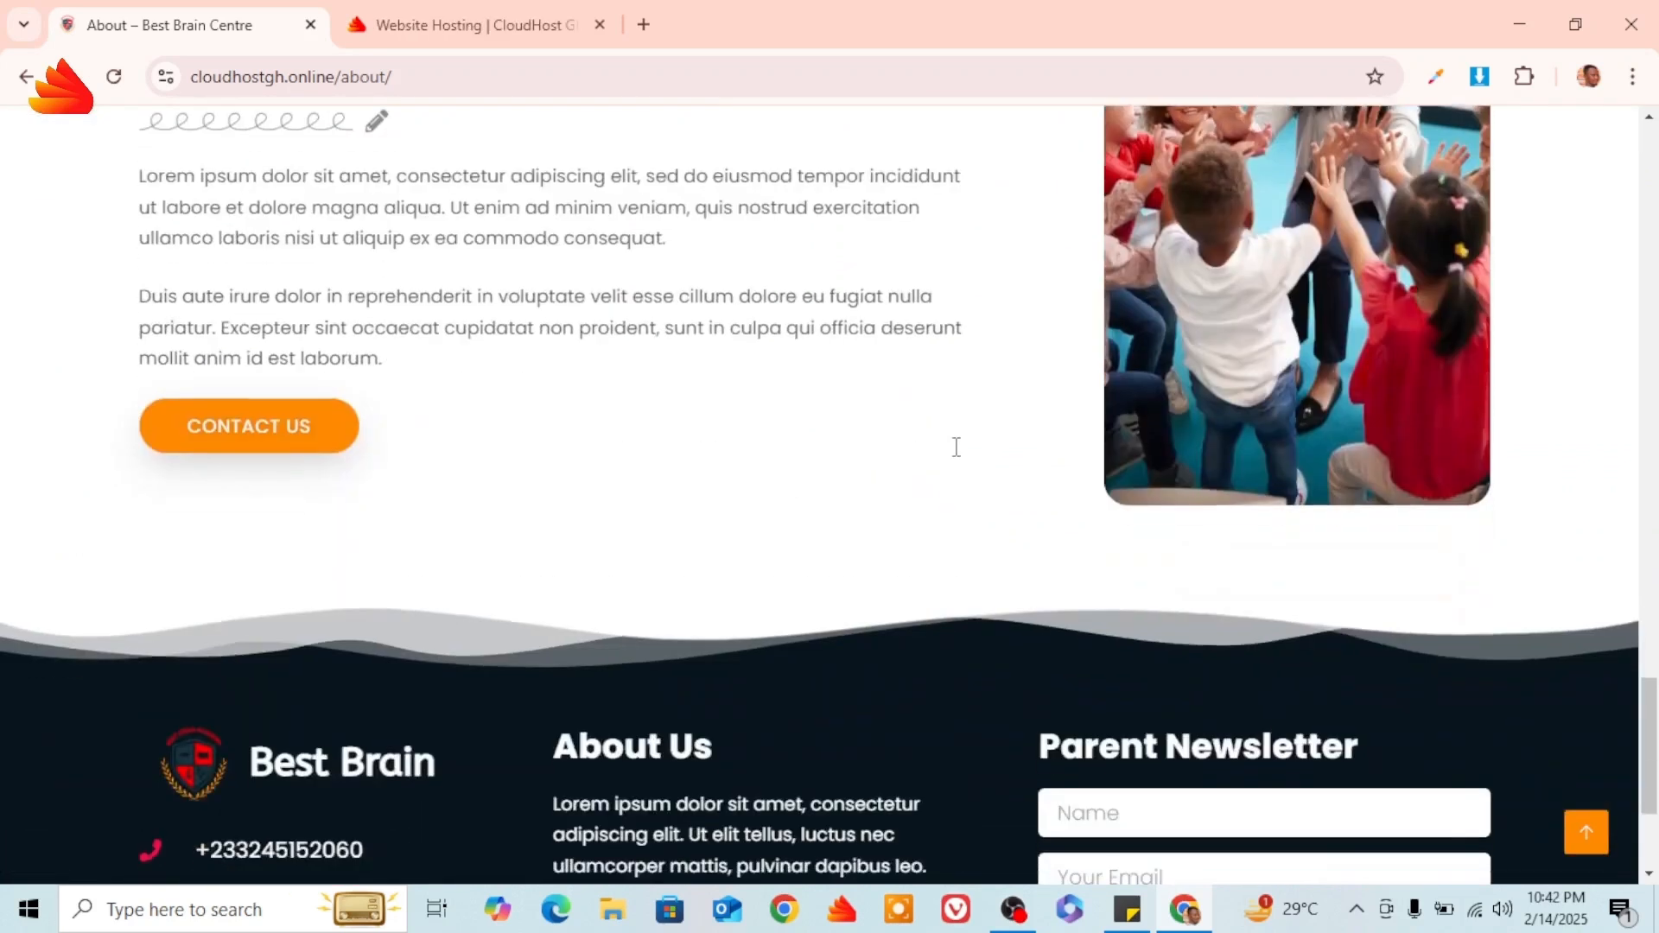
scroll(956, 446, down, 3)
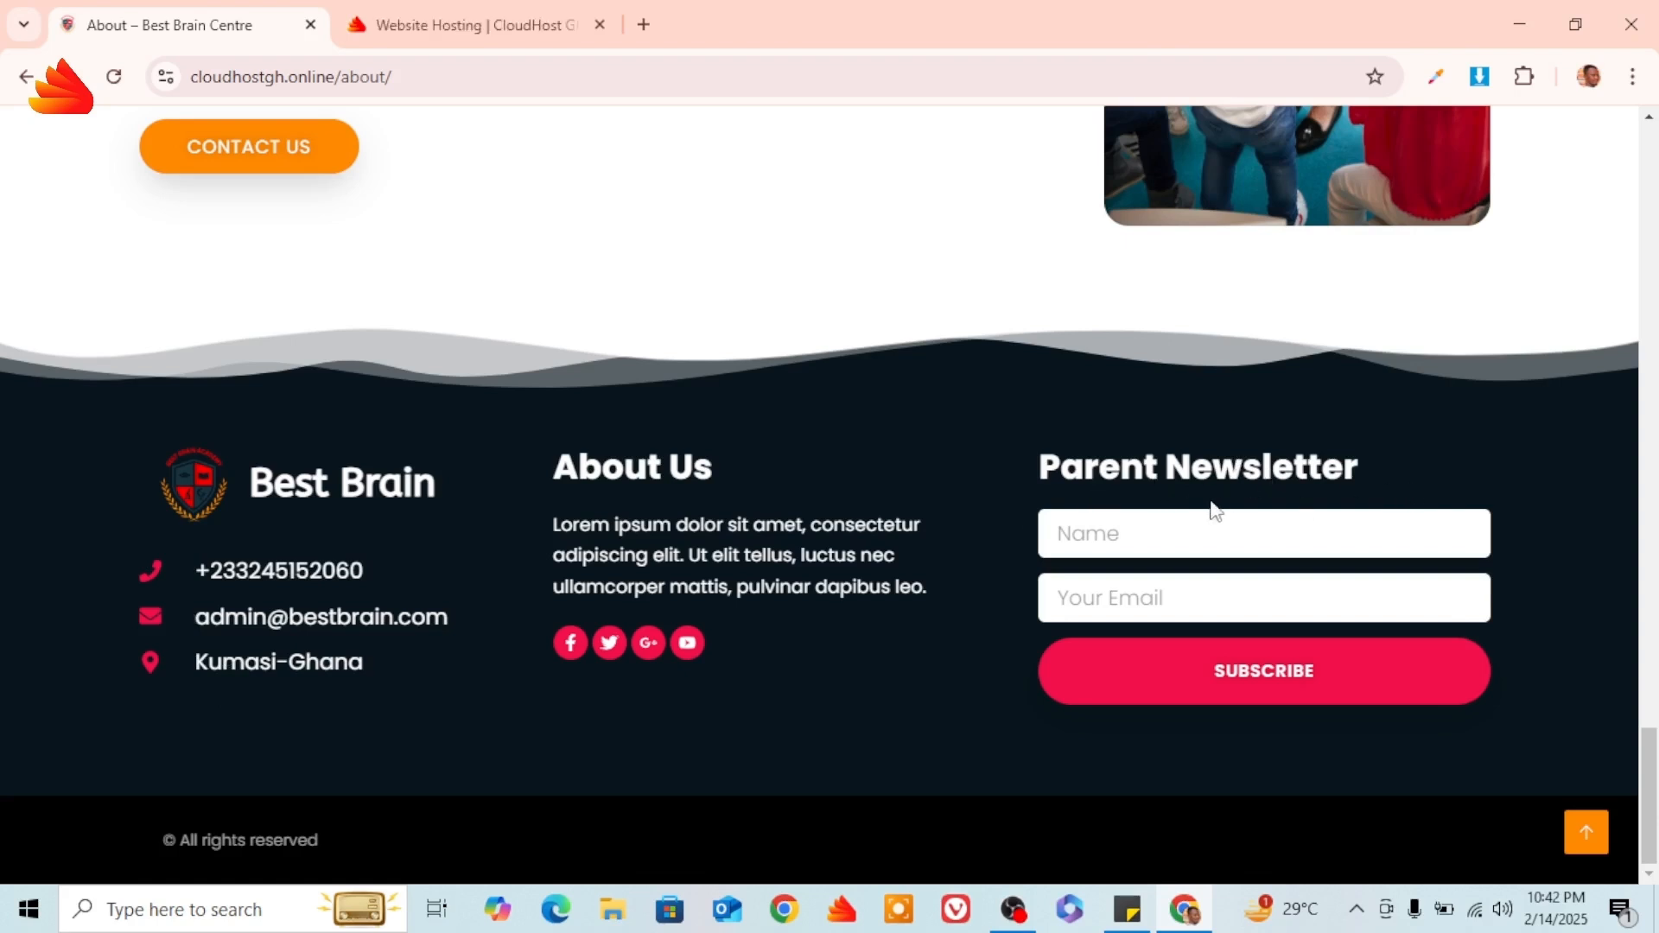
scroll(1241, 484, up, 10)
scroll(1239, 482, down, 5)
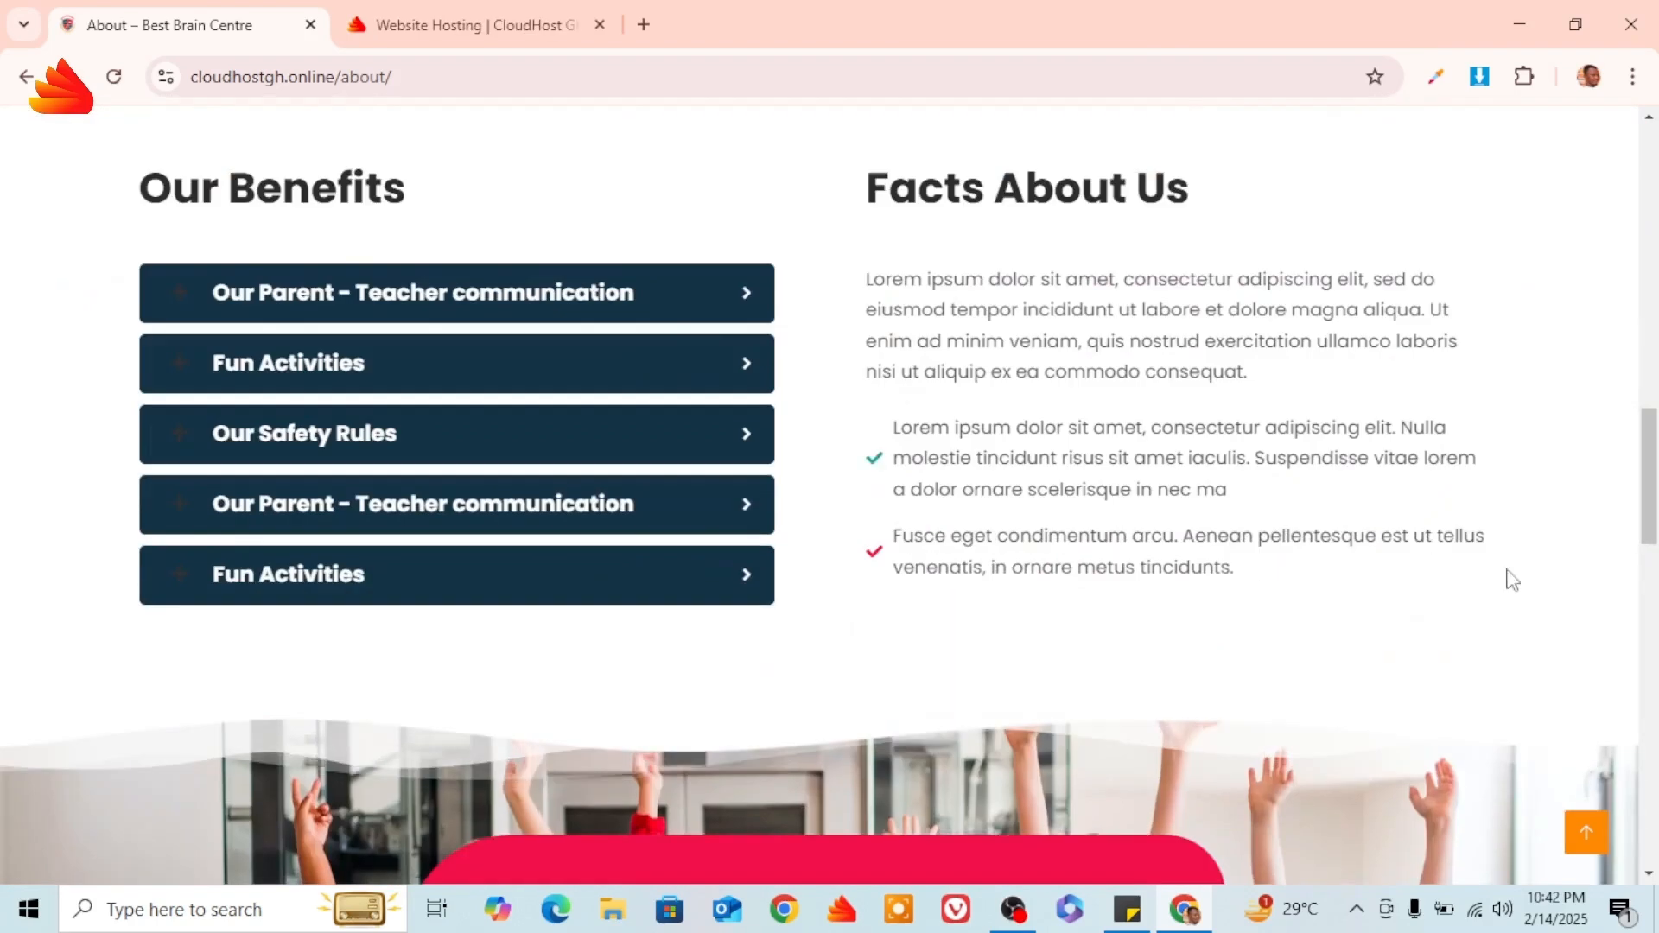
click(1585, 834)
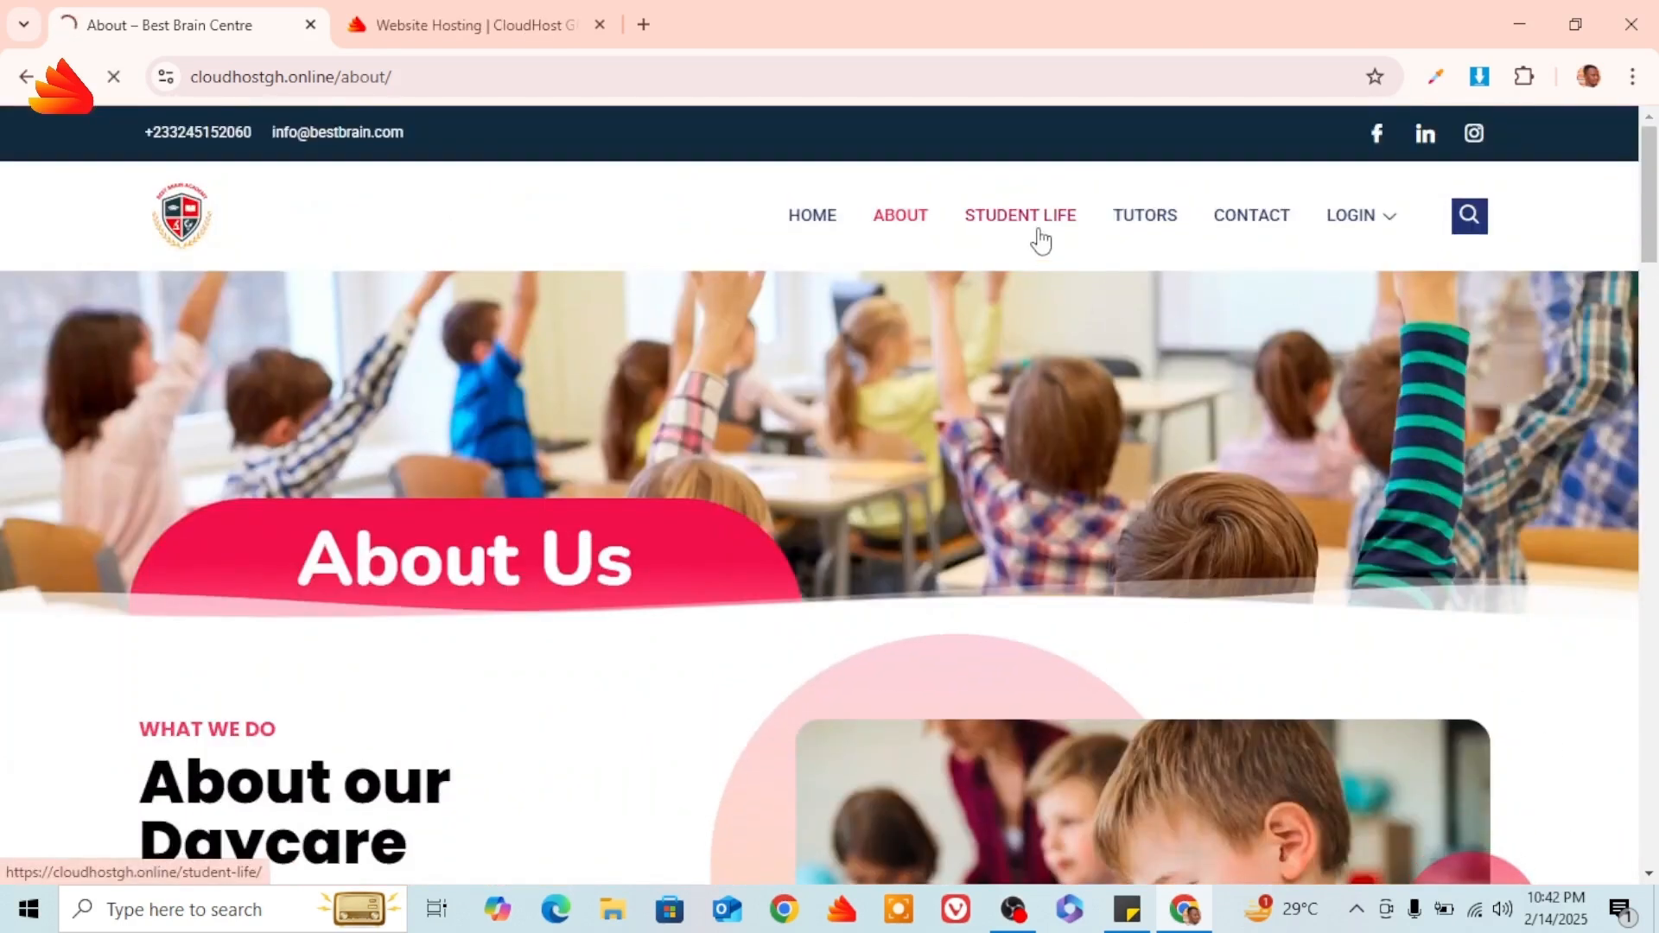
Browse the Student Life page down to its footer, return to the top, and go to Tutors.
scroll(987, 370, down, 4)
scroll(990, 376, down, 8)
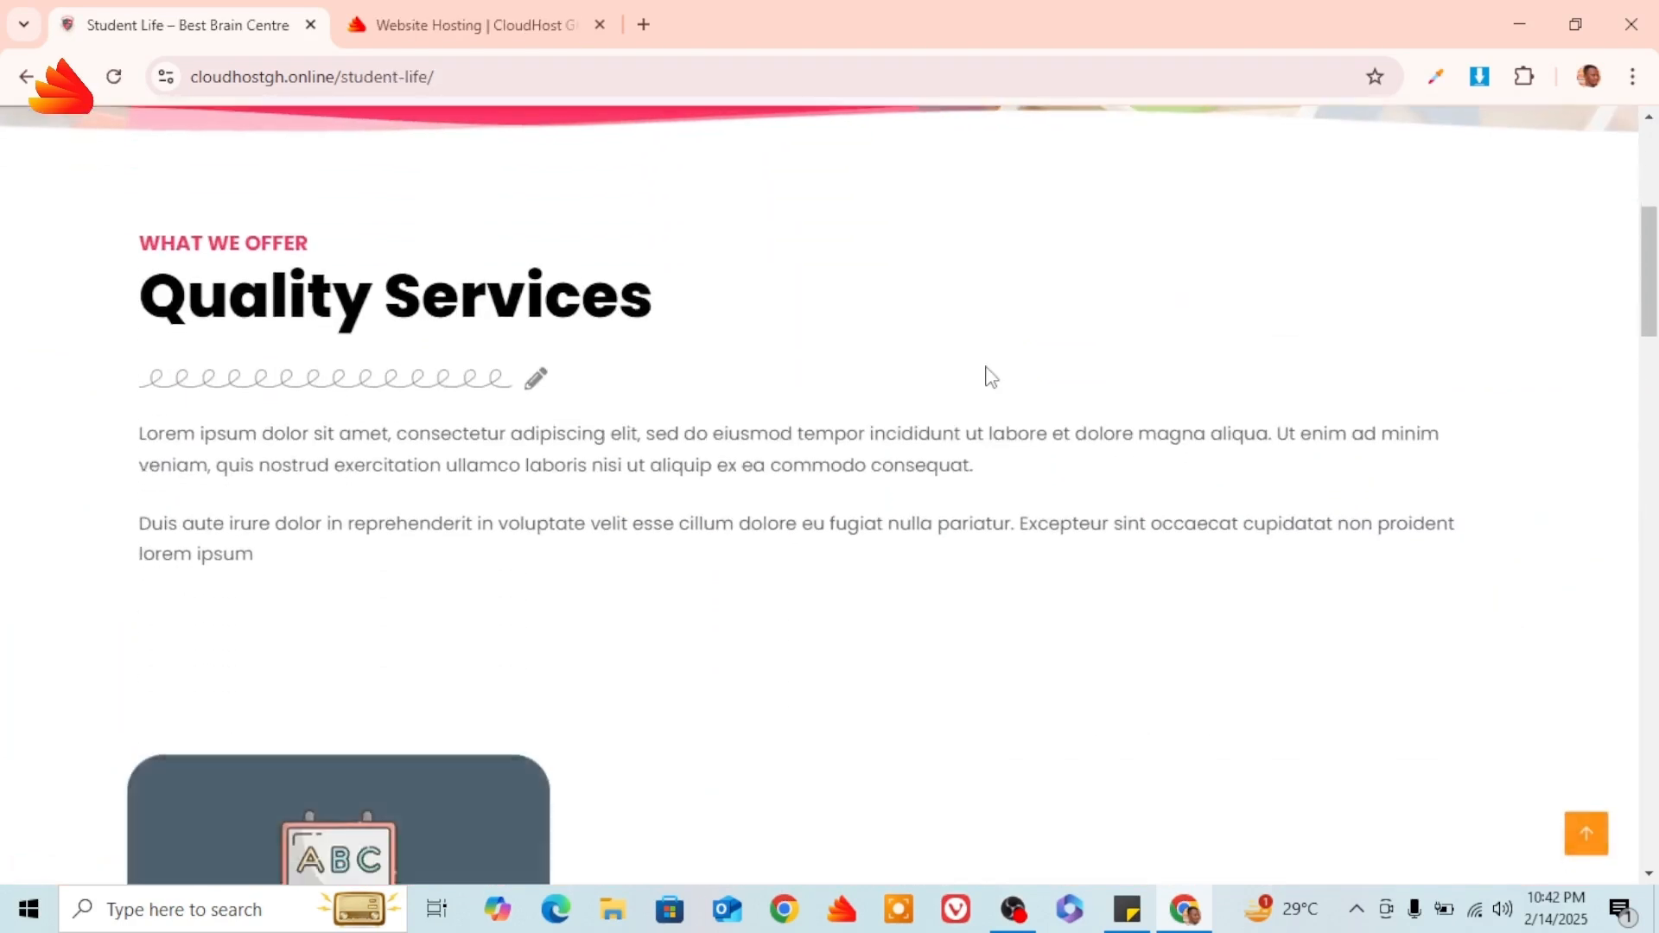
scroll(991, 377, down, 6)
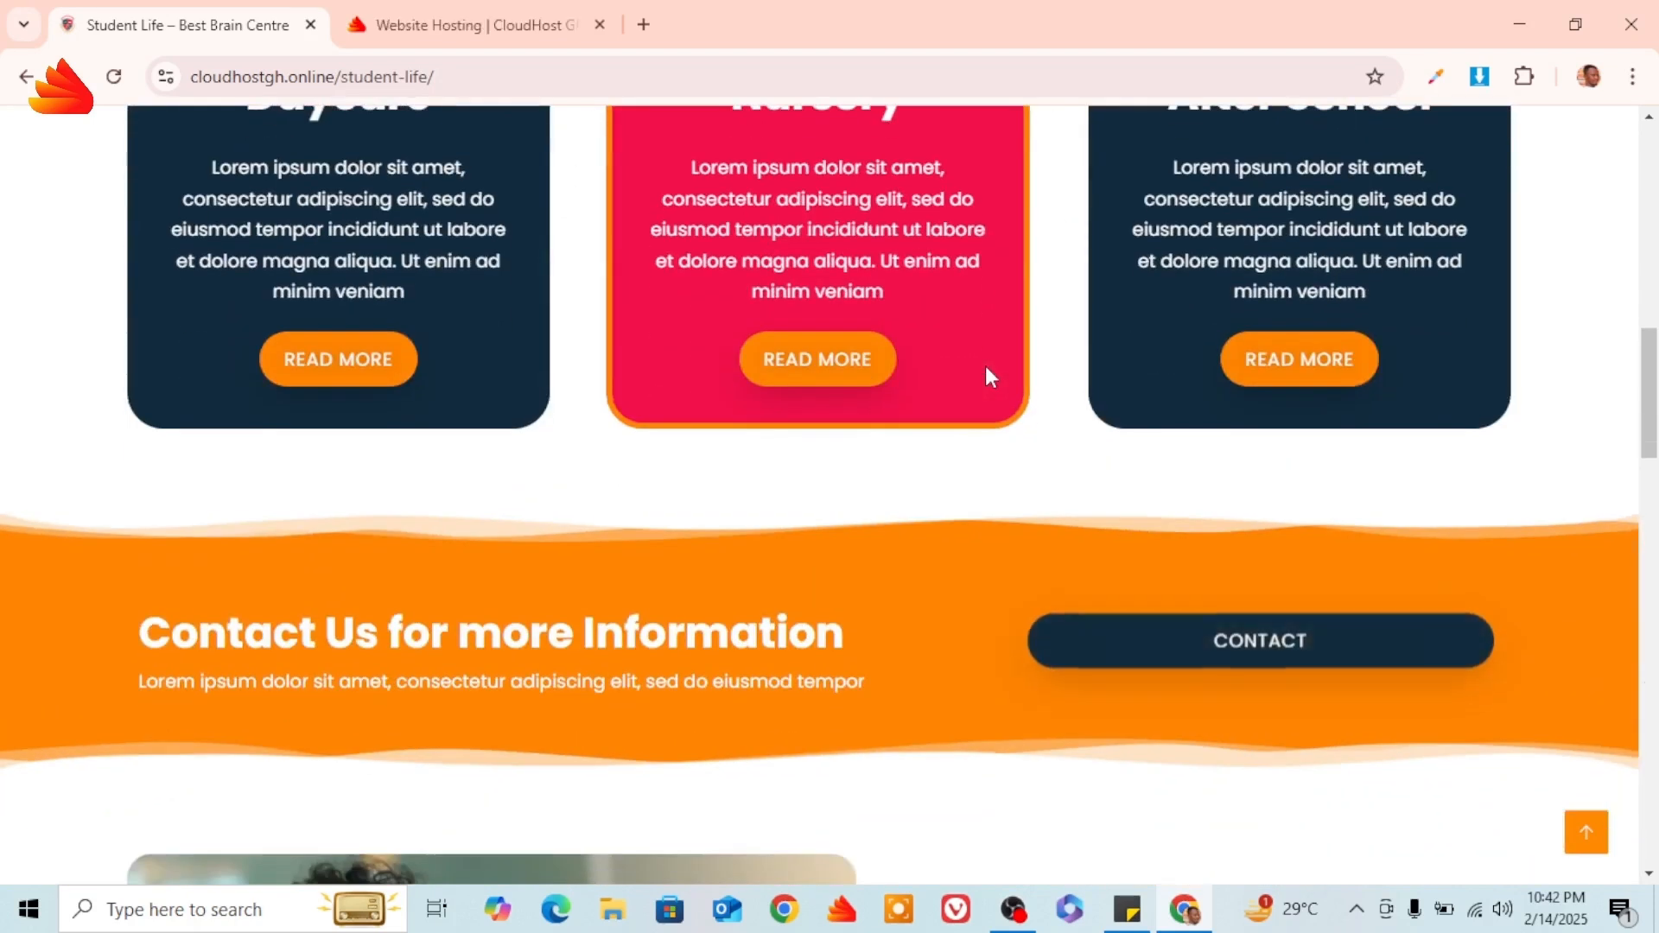
scroll(990, 377, down, 10)
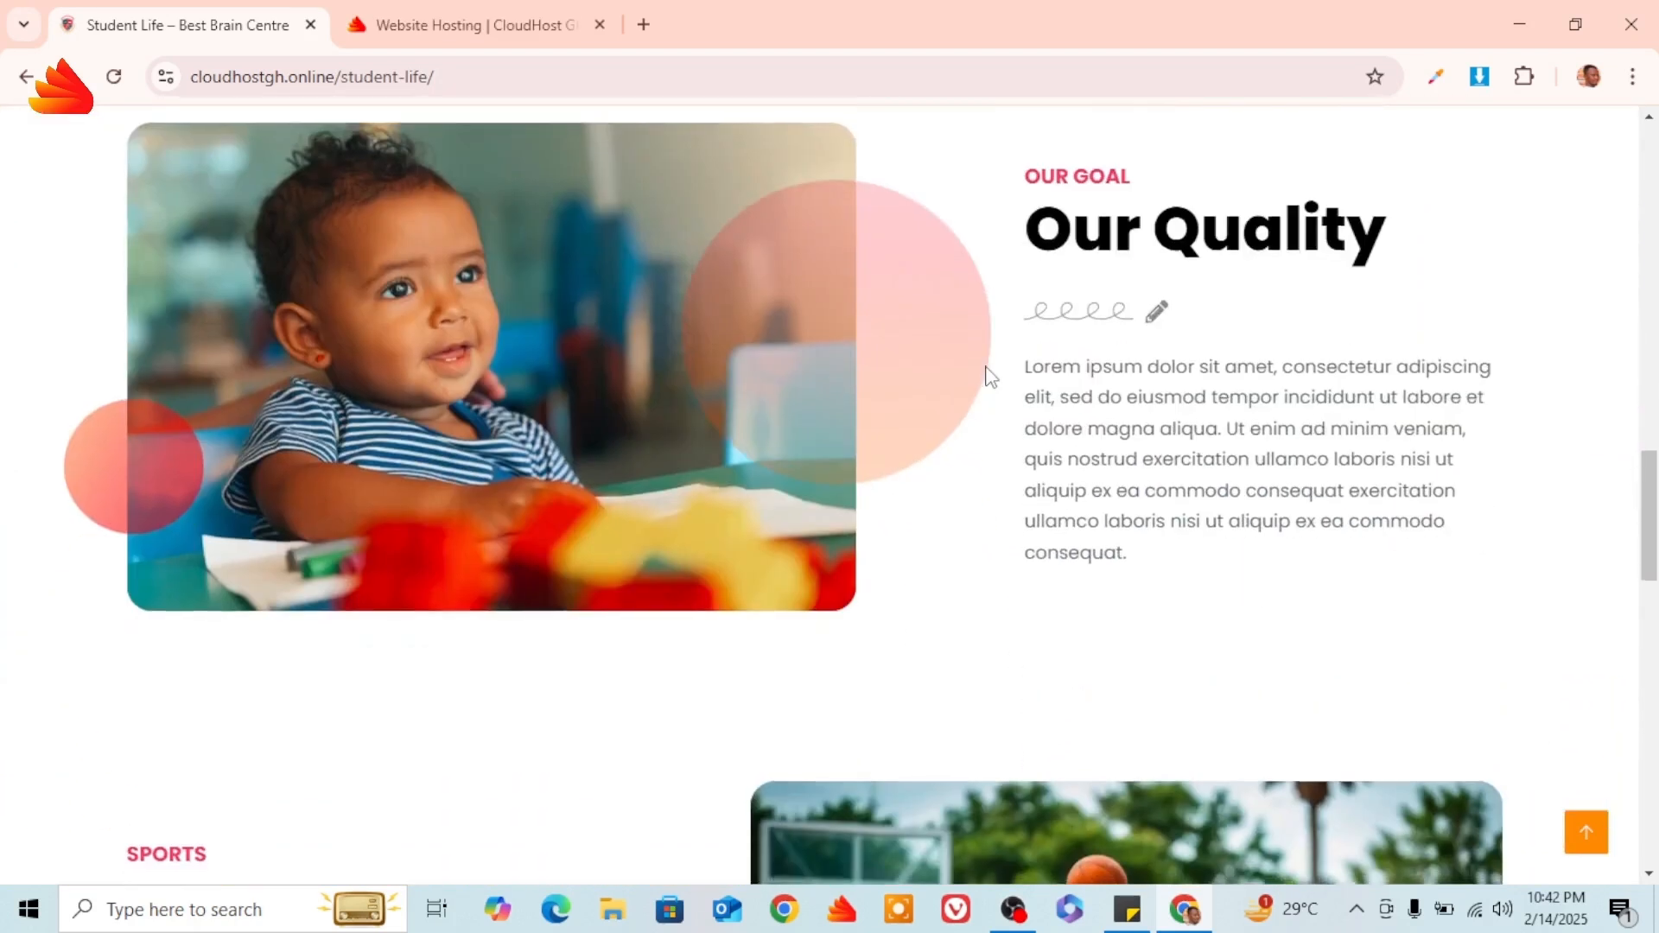
scroll(985, 366, down, 10)
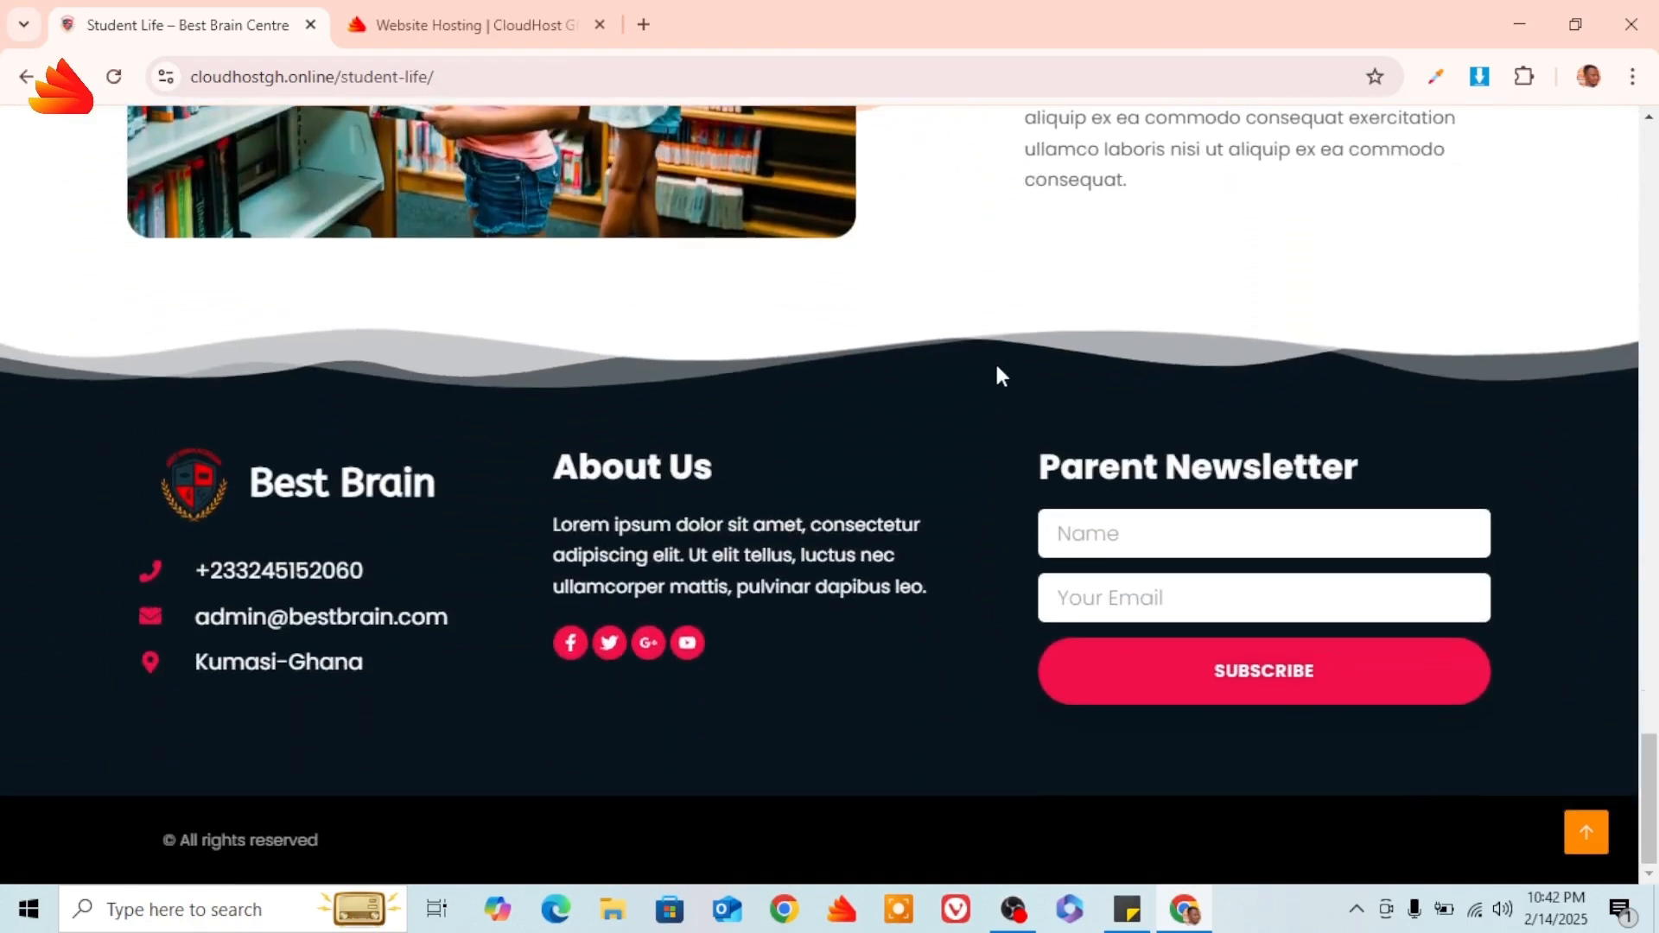
scroll(993, 374, up, 10)
click(1584, 832)
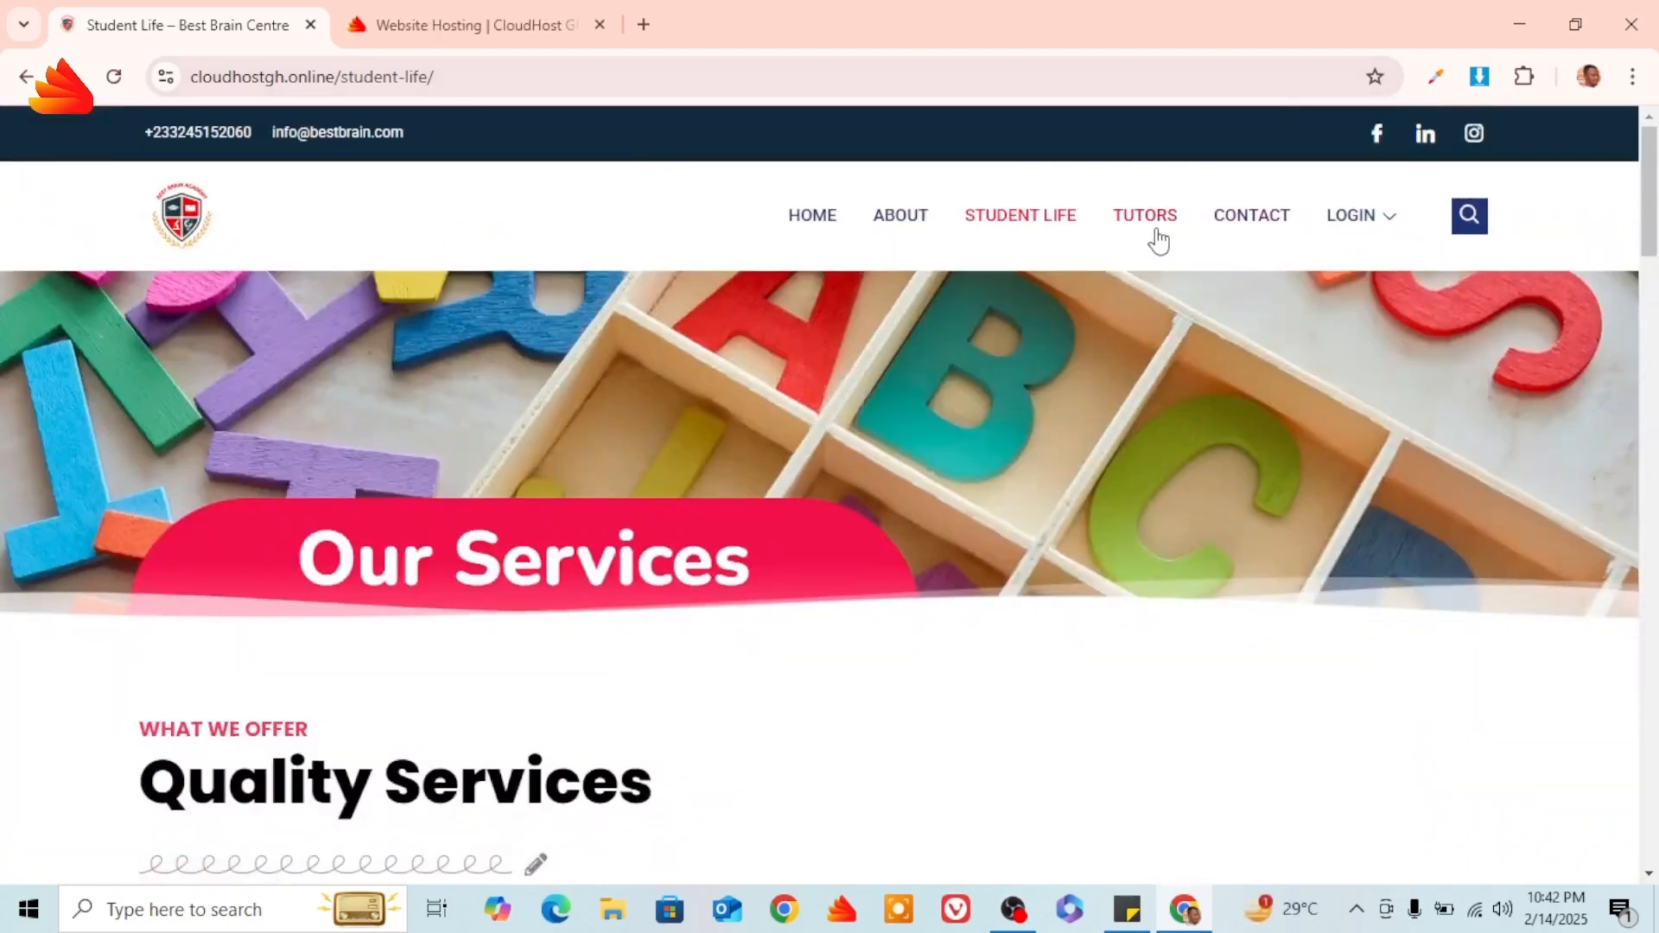
click(1155, 224)
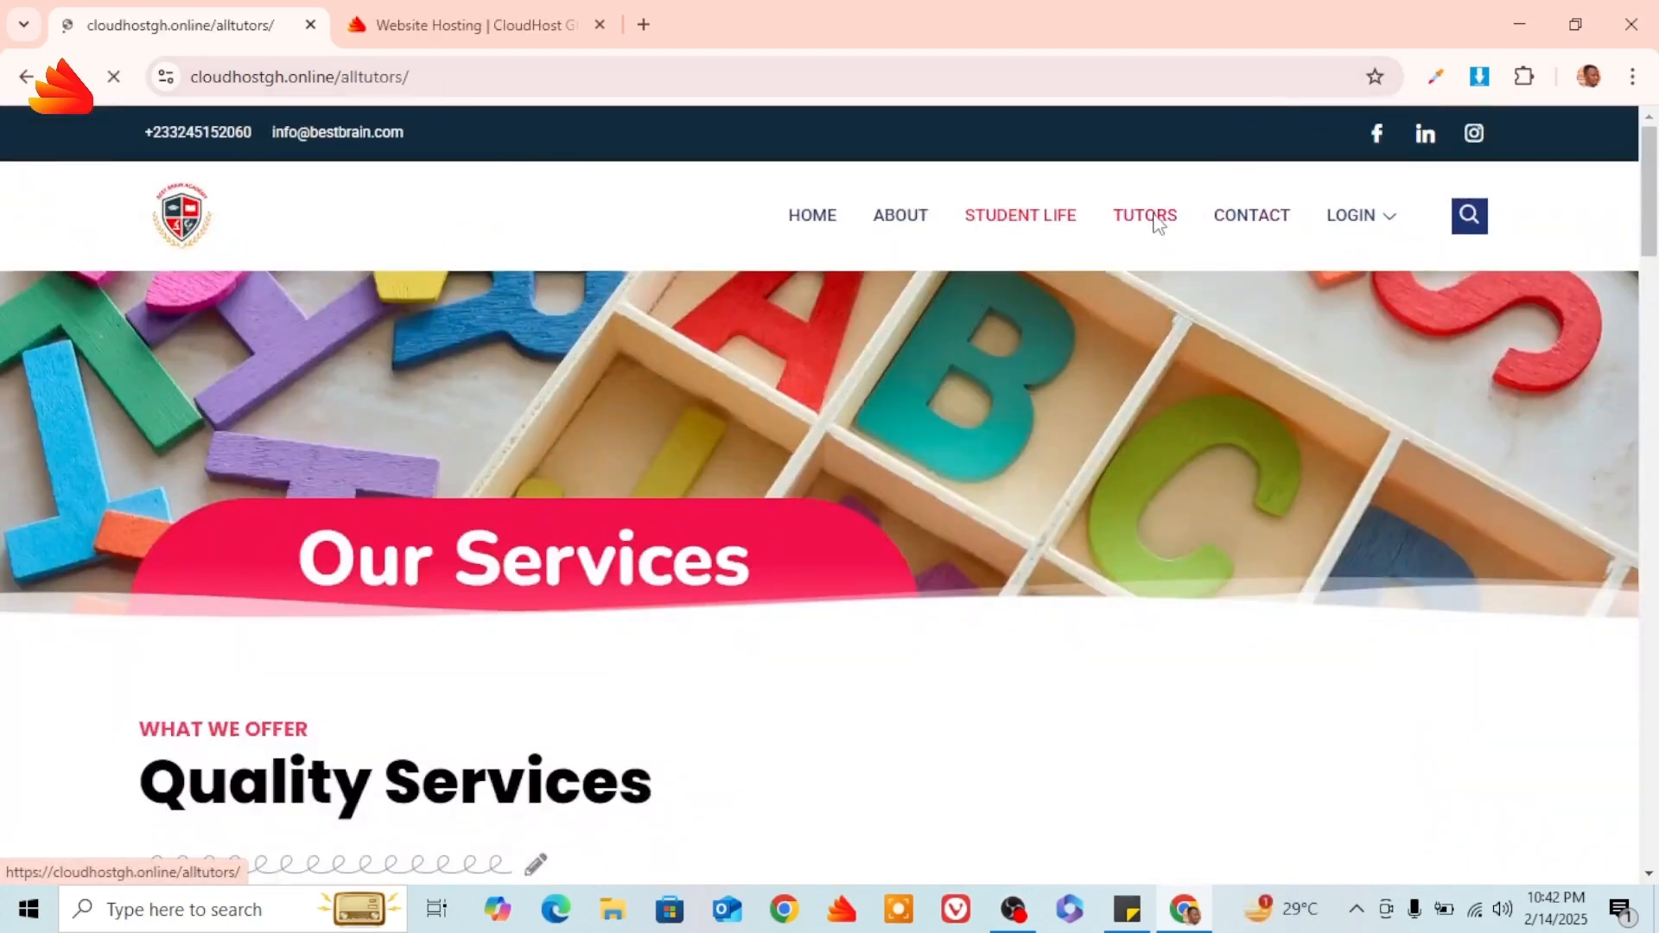
Look over the tutor cards on the Tutors page.
scroll(993, 263, down, 2)
scroll(995, 264, down, 10)
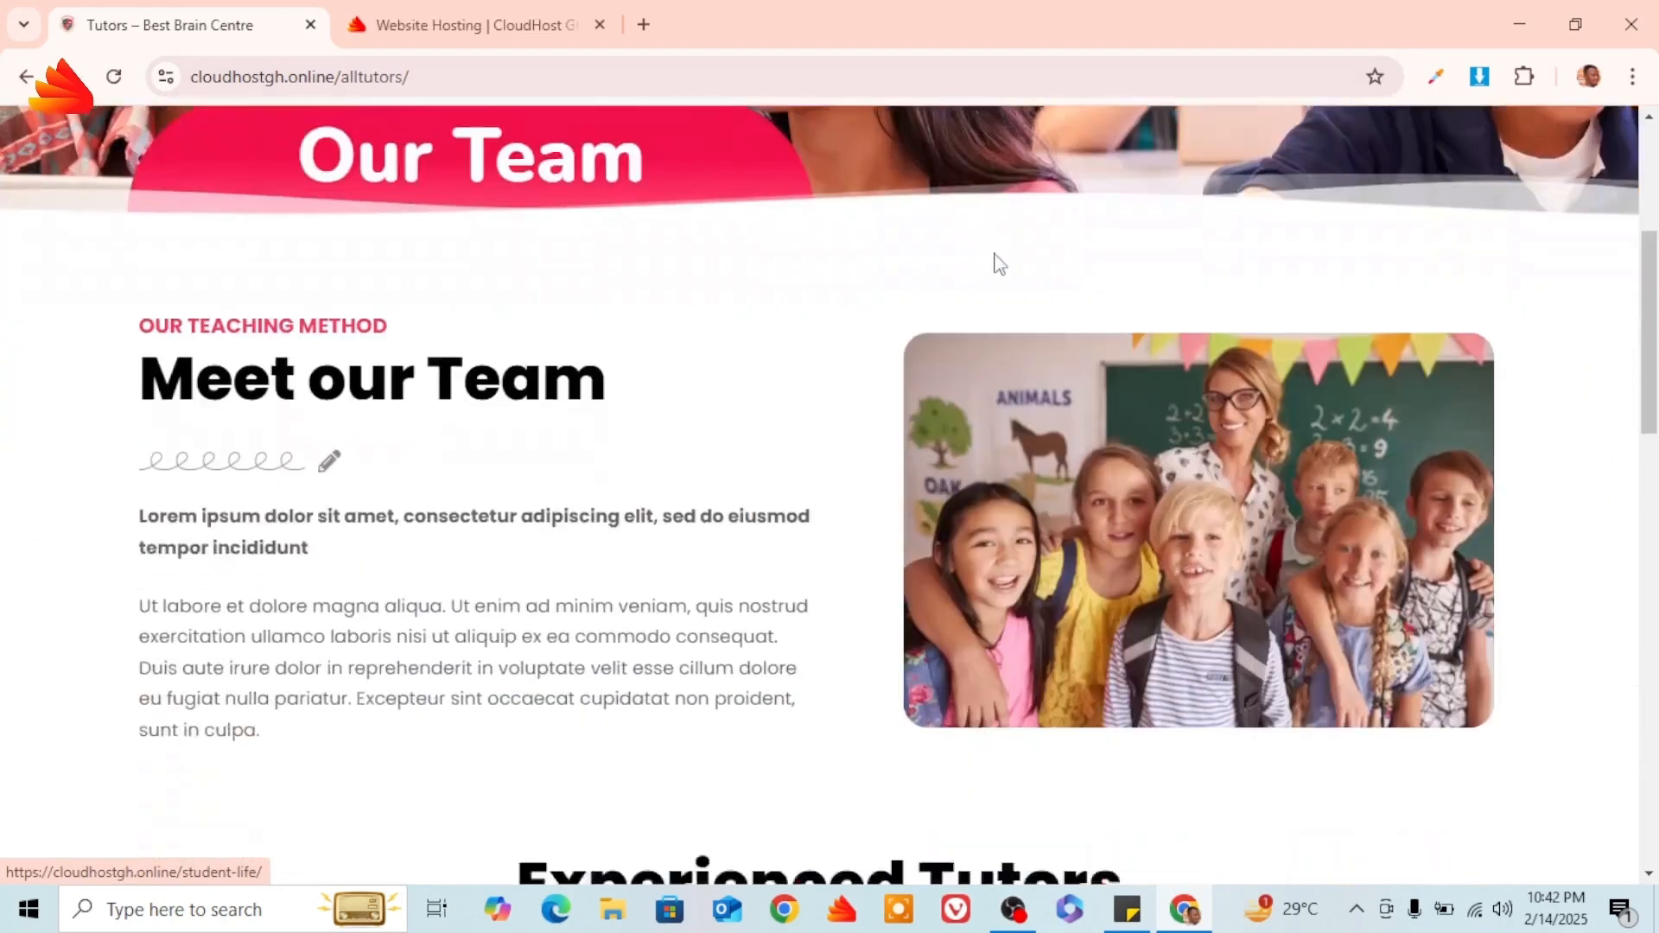
scroll(1000, 263, down, 5)
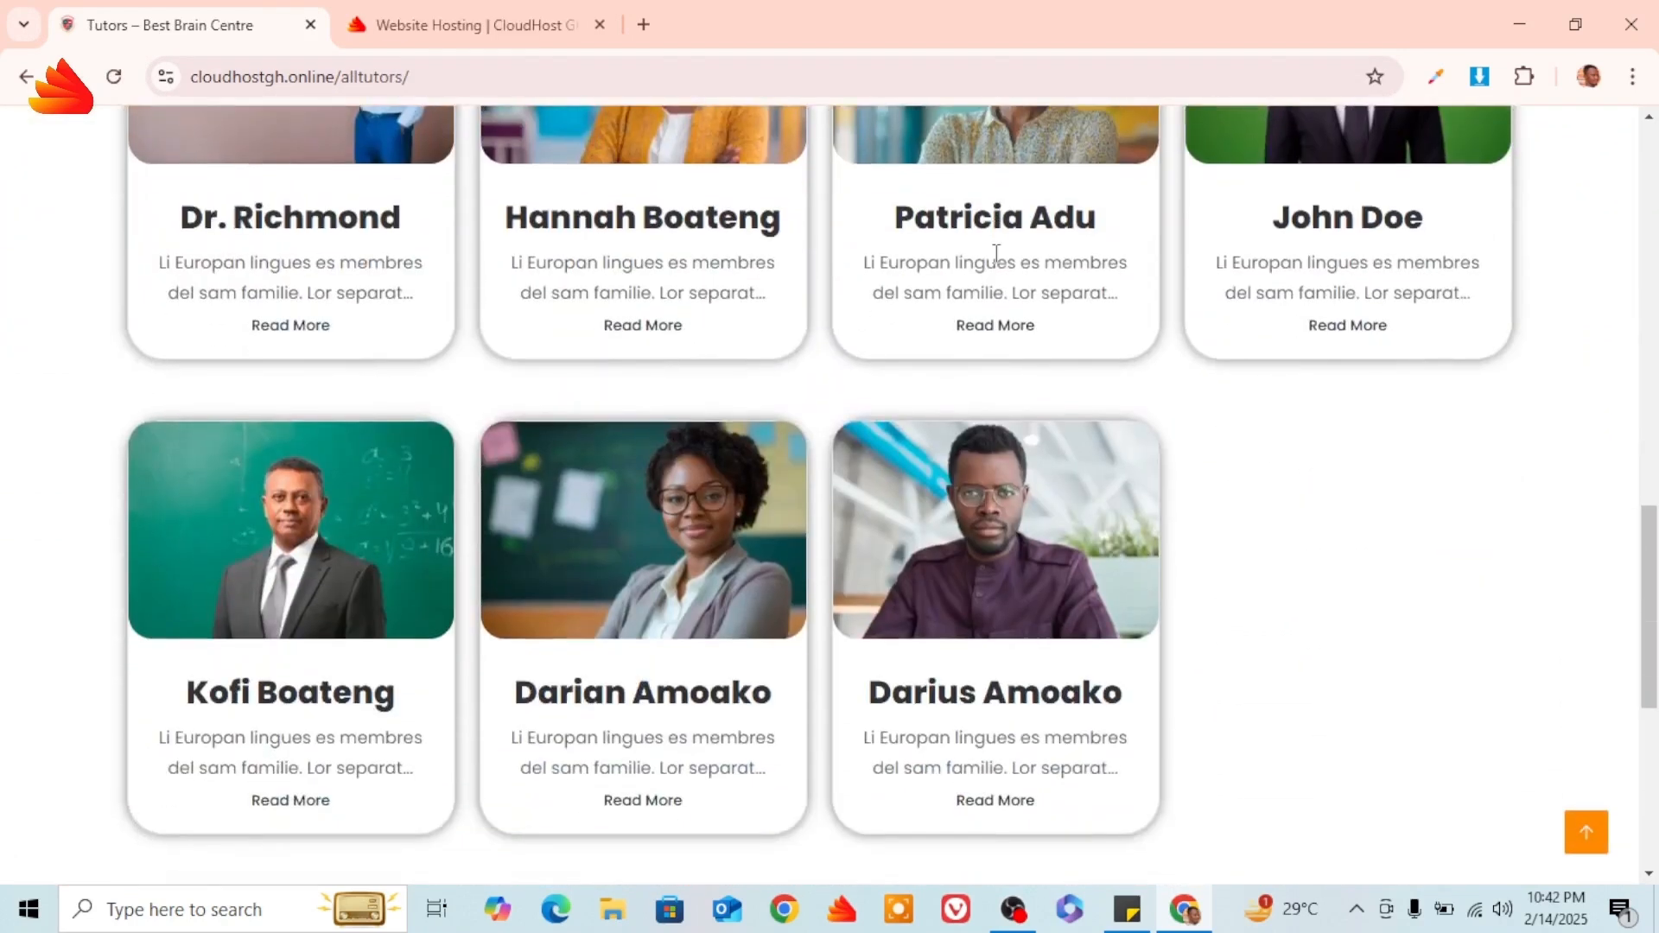
scroll(1000, 264, up, 8)
scroll(1002, 259, up, 10)
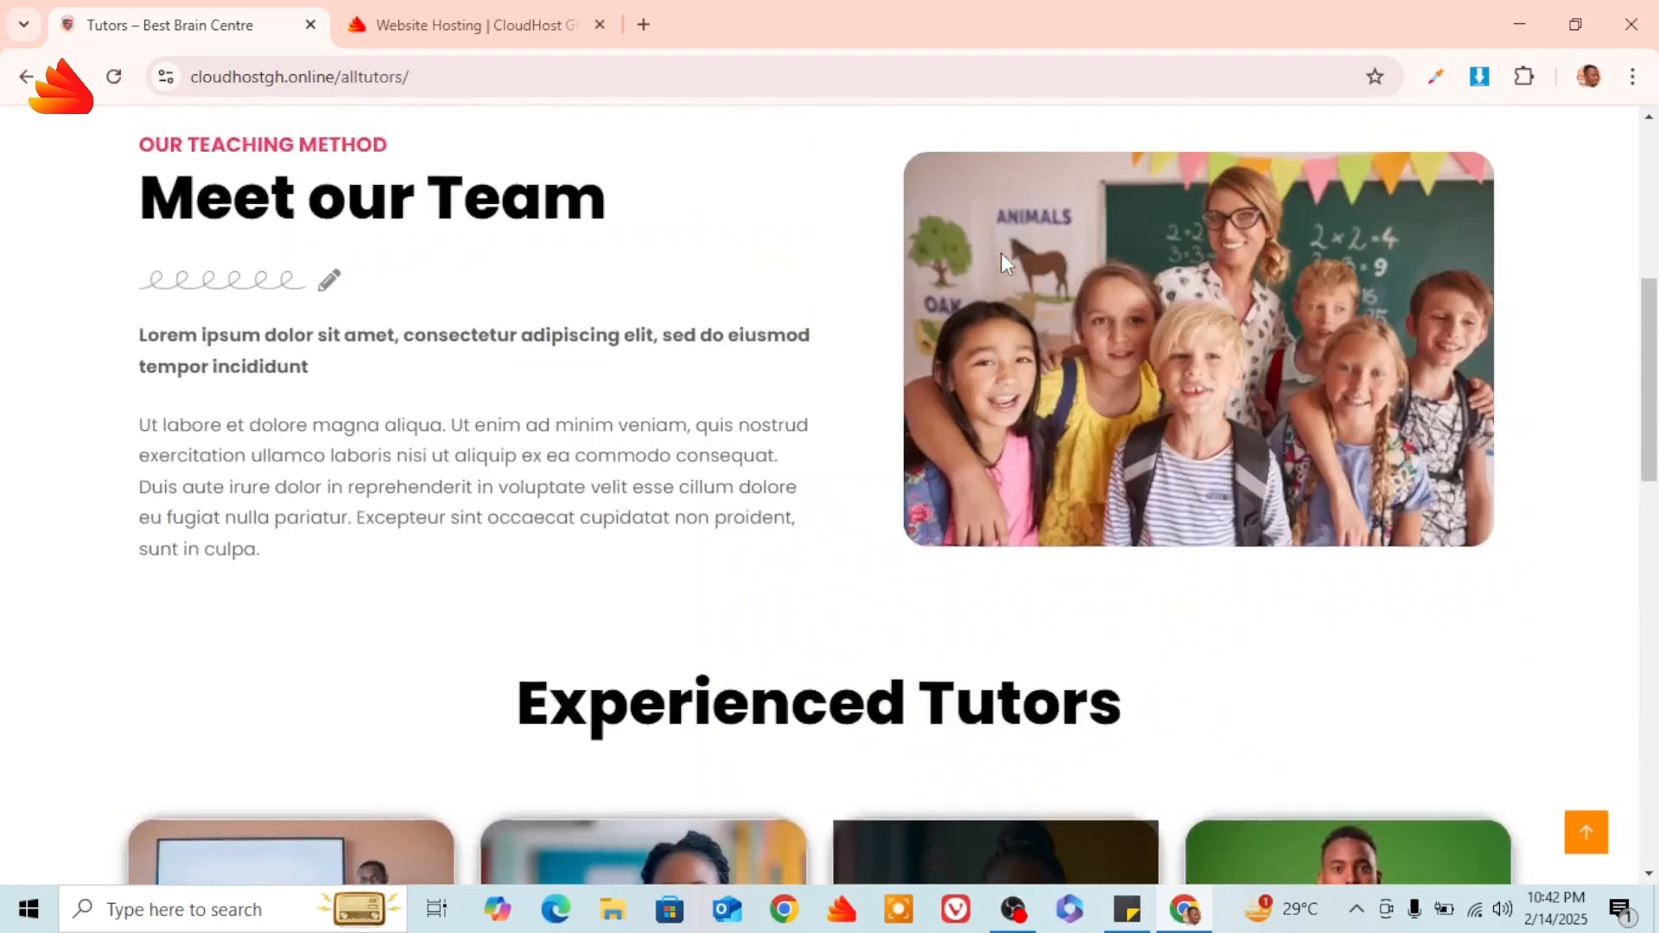
scroll(1002, 259, down, 11)
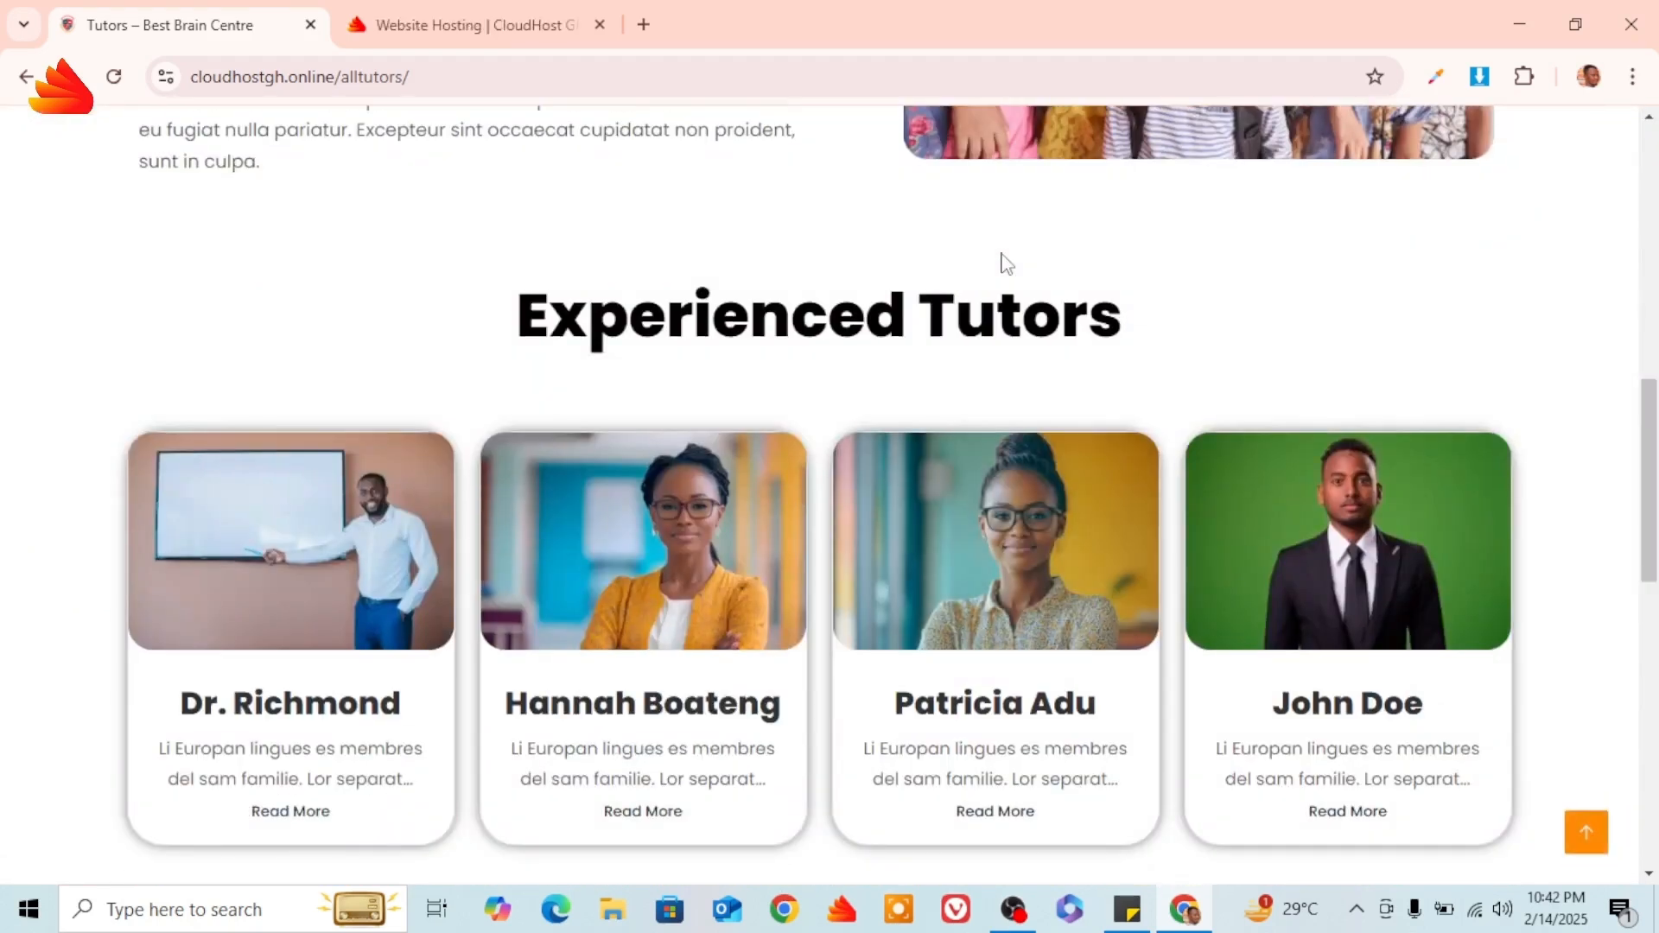
scroll(1005, 262, up, 10)
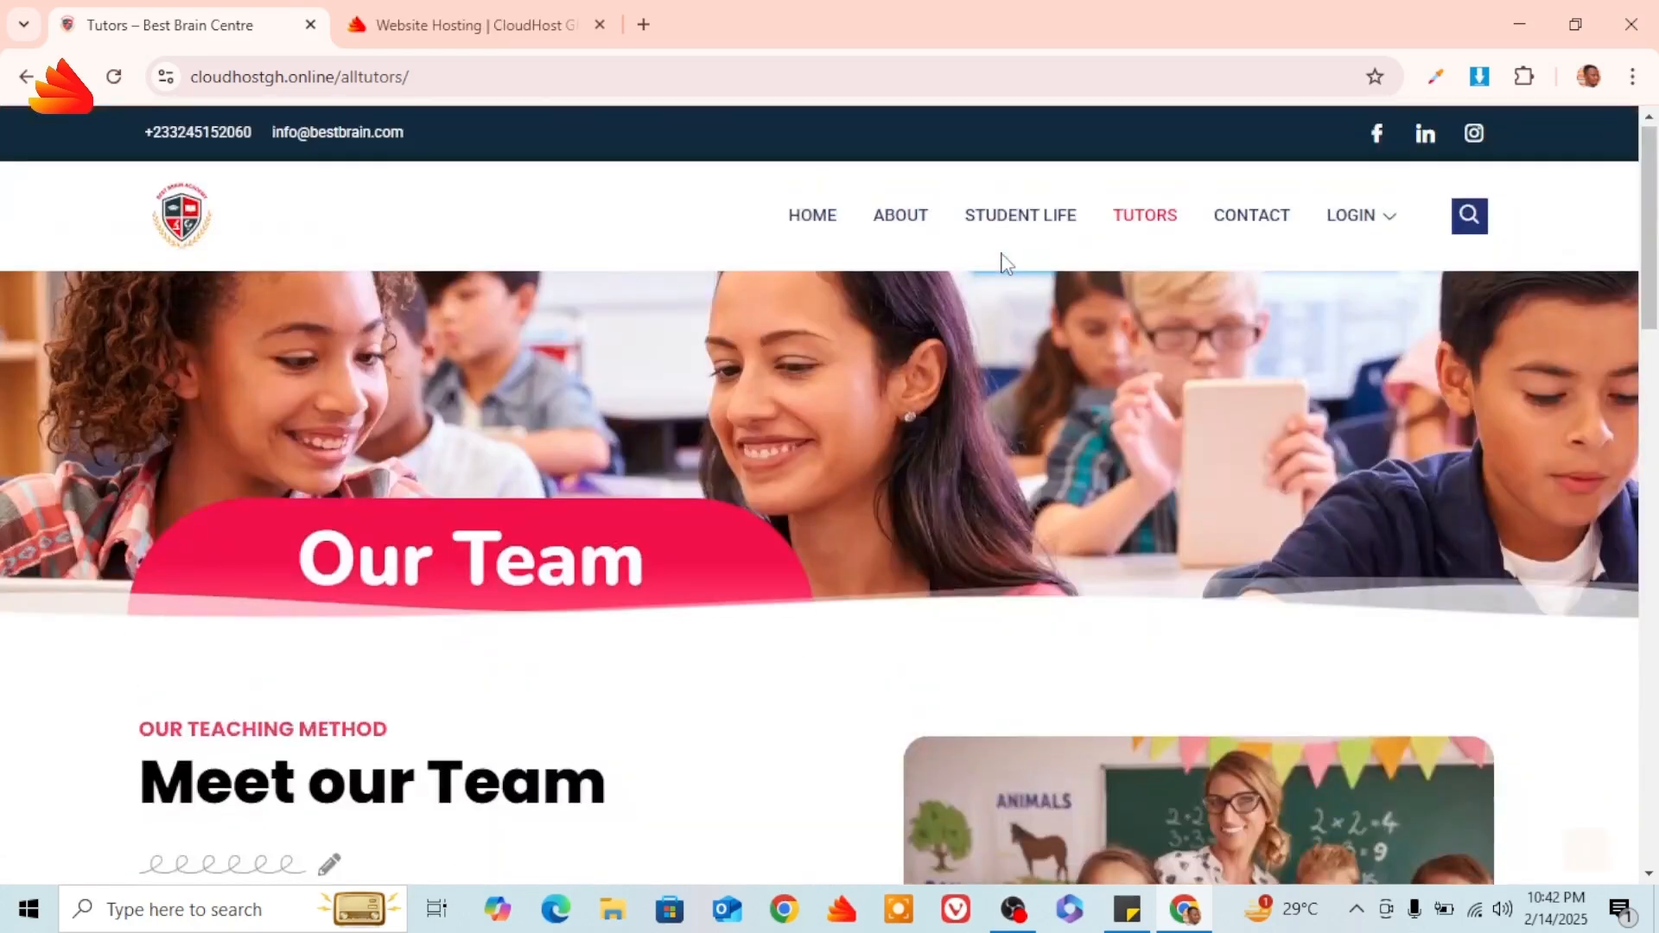
Visit the Contact page, then go to STUDENT LOGIN under the LOGIN menu.
click(1263, 225)
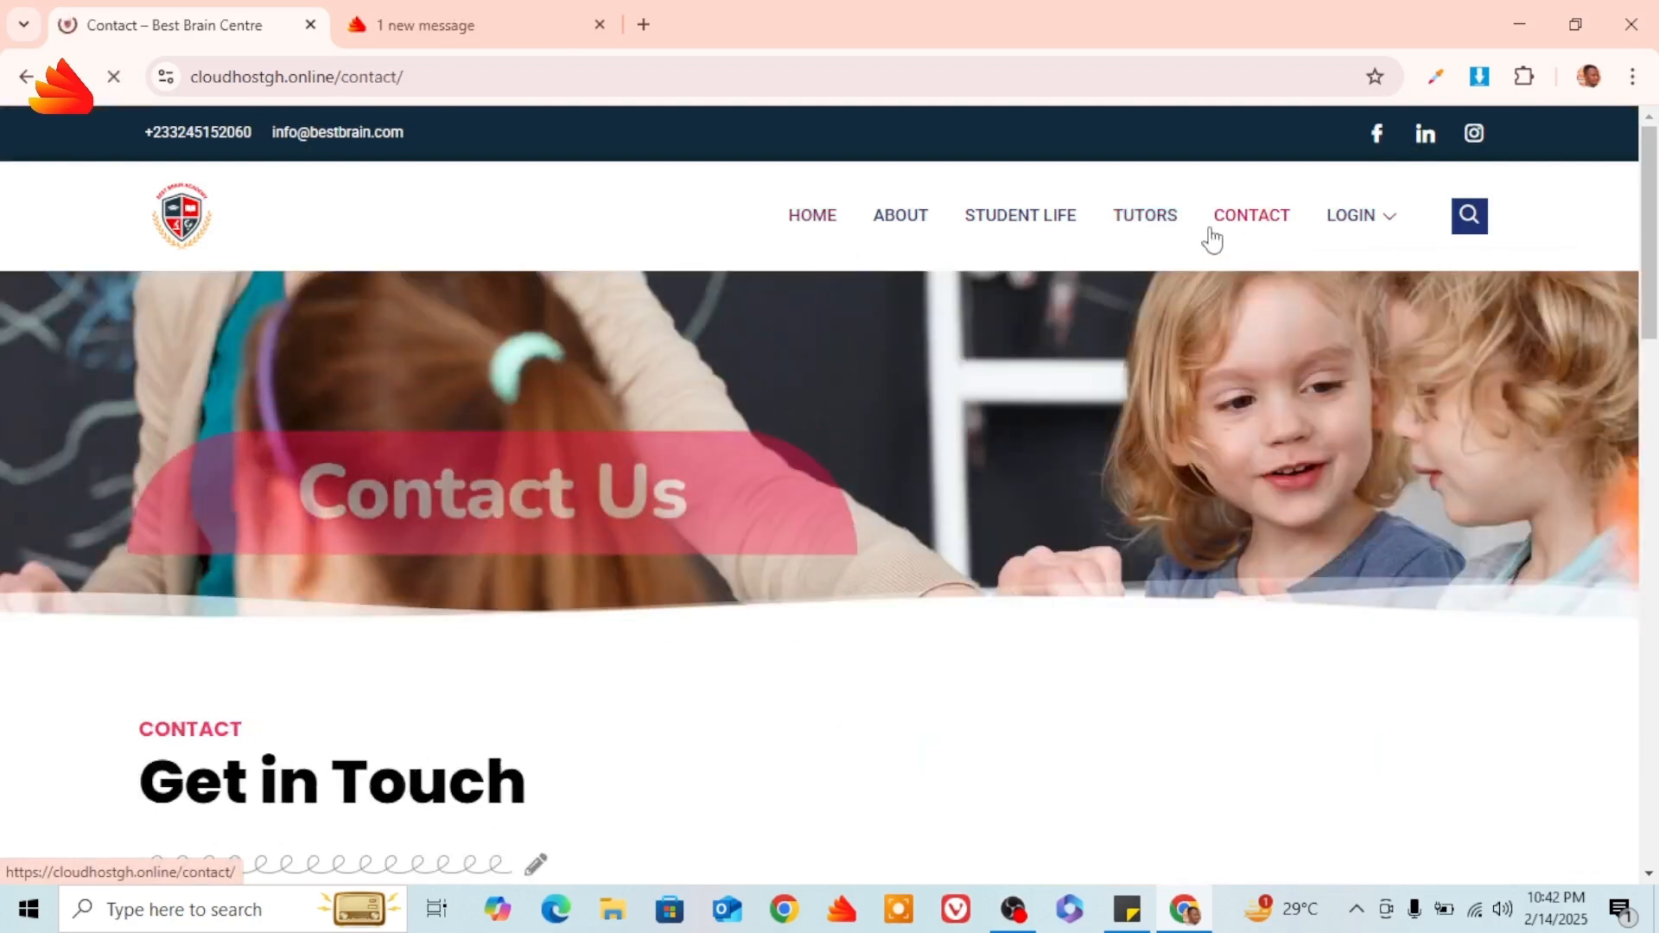
mouse_move(1345, 229)
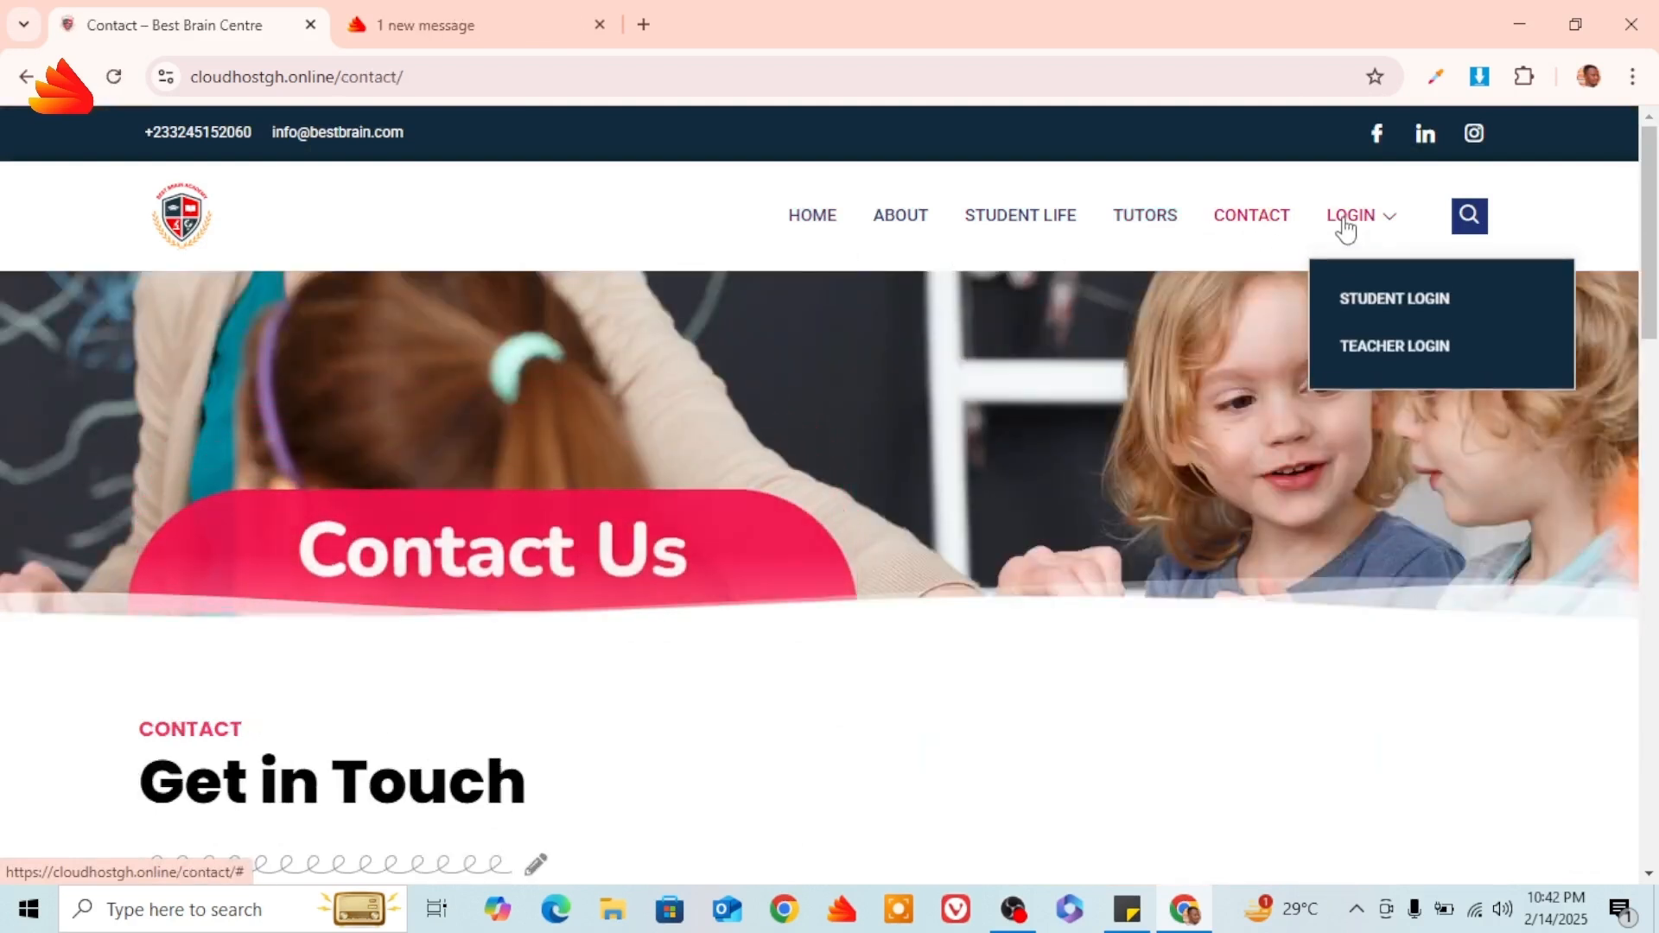
click(1397, 306)
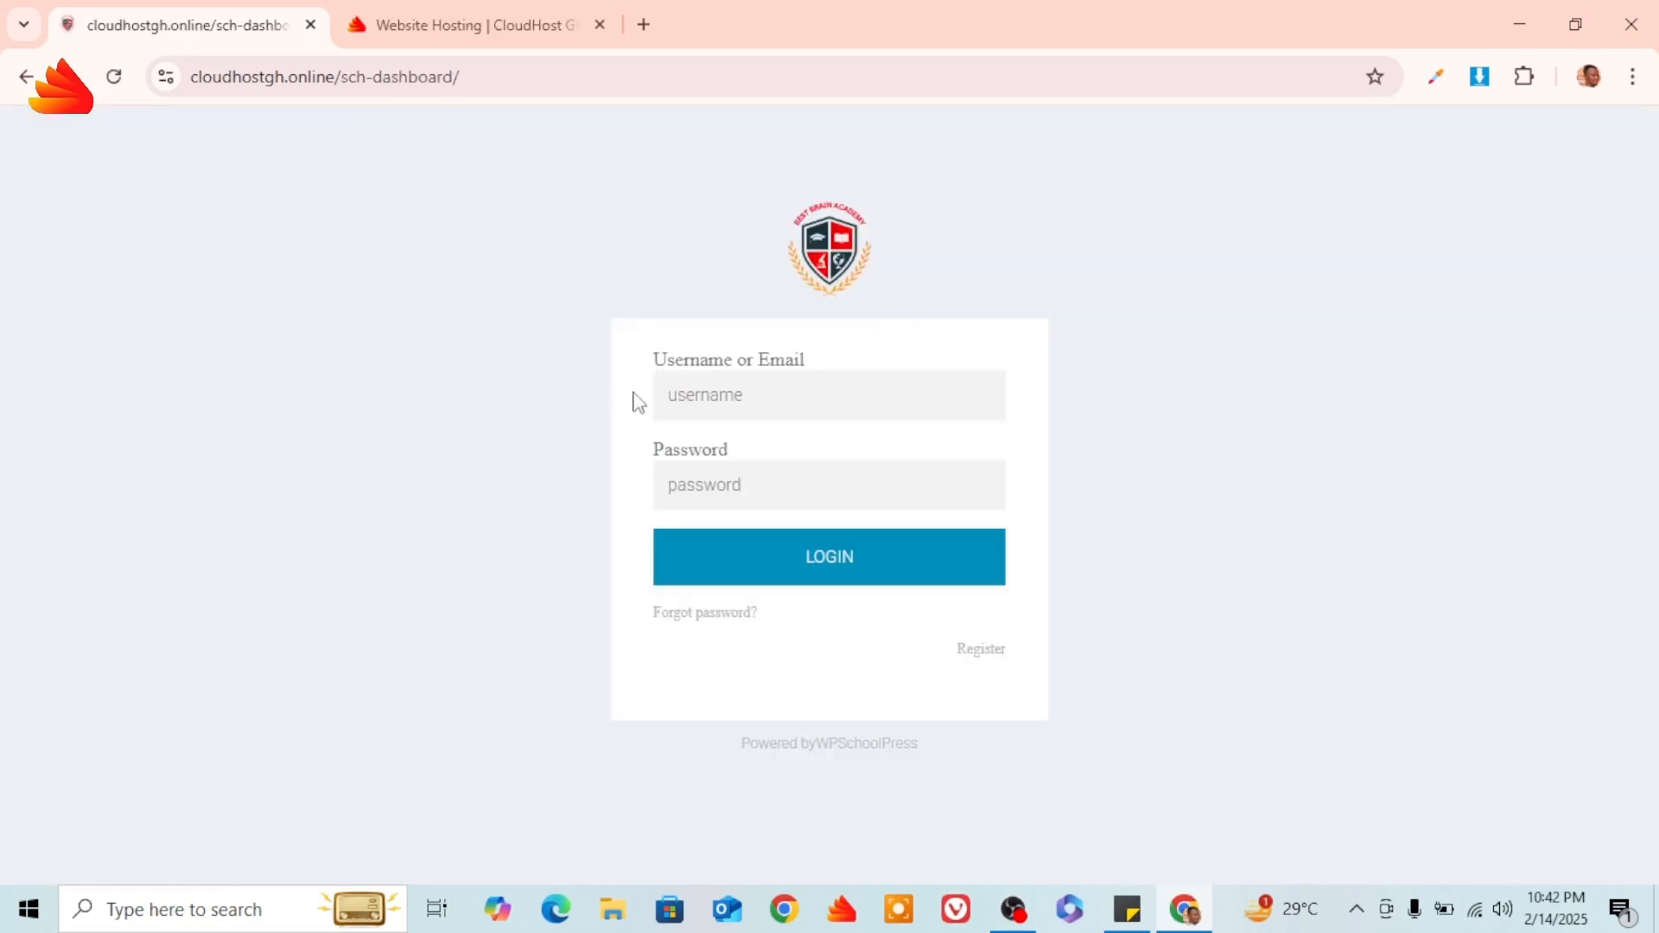
Sign in to the student portal with the saved student username and the account password.
click(732, 406)
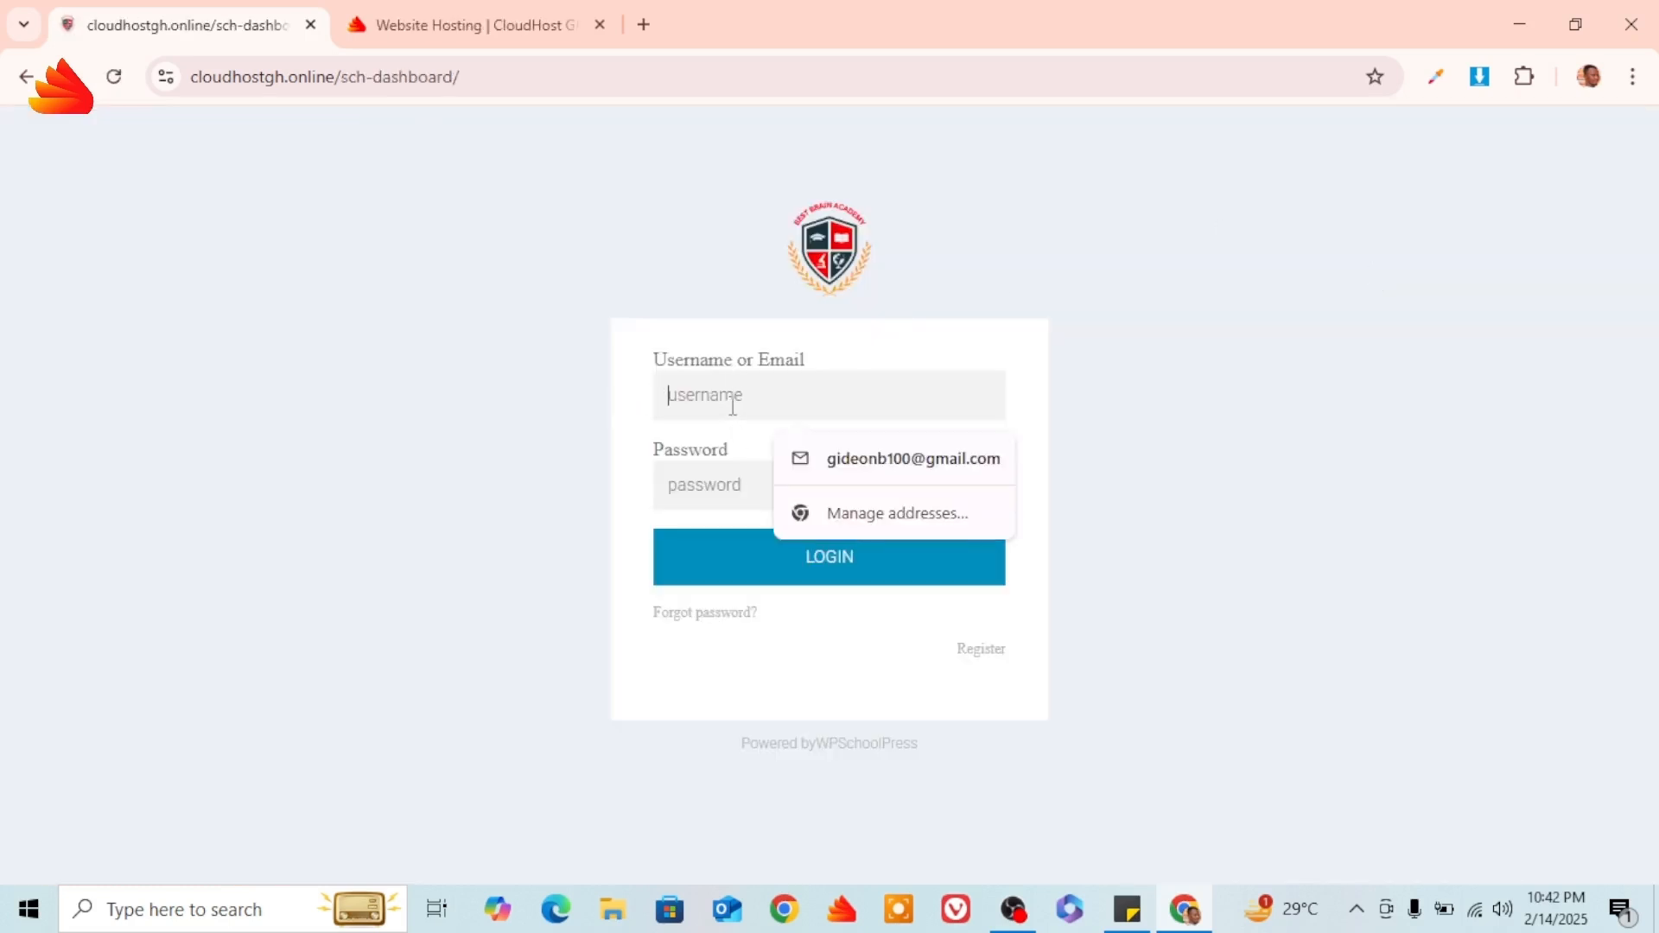
text(stude)
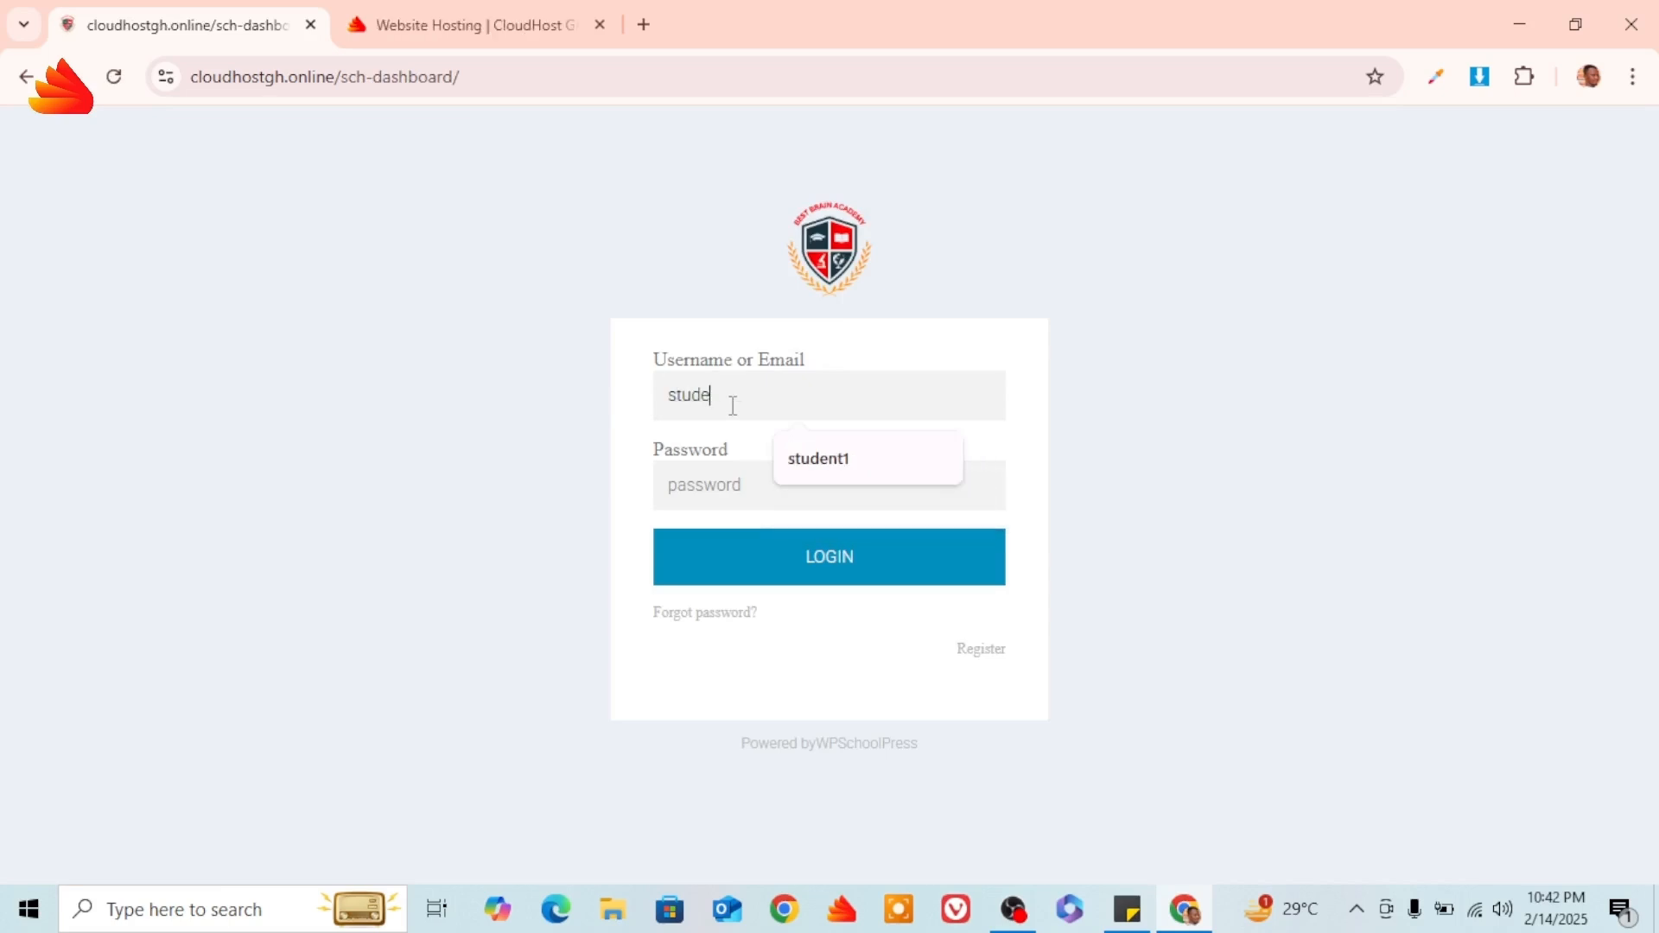
click(845, 467)
click(725, 487)
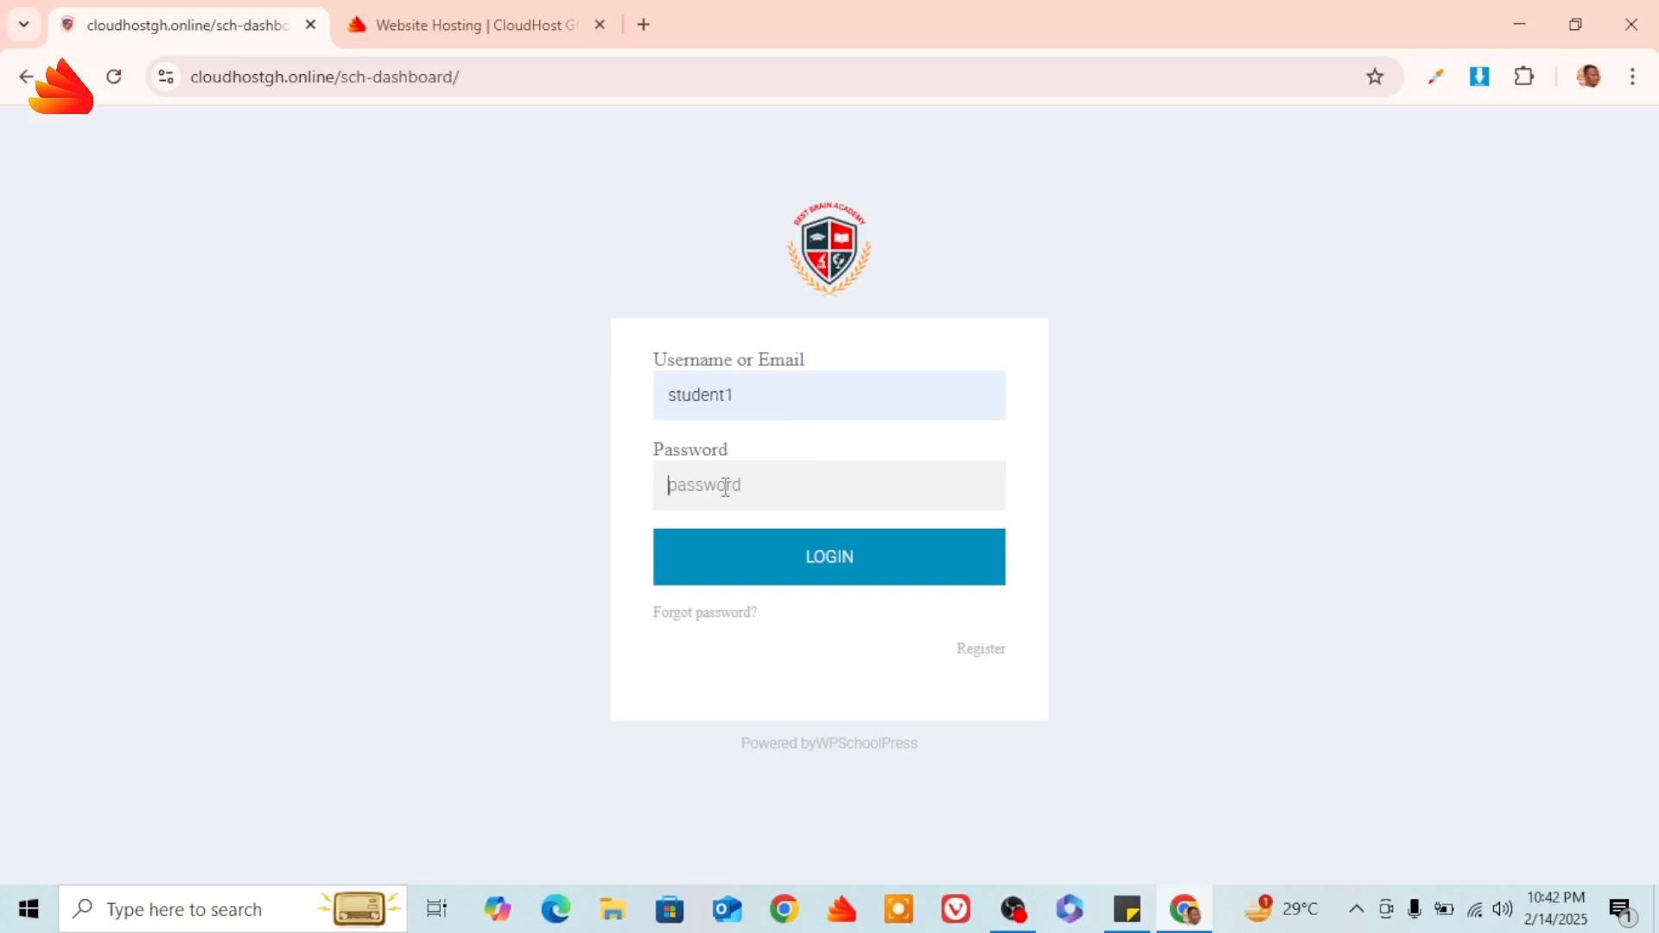
click(820, 564)
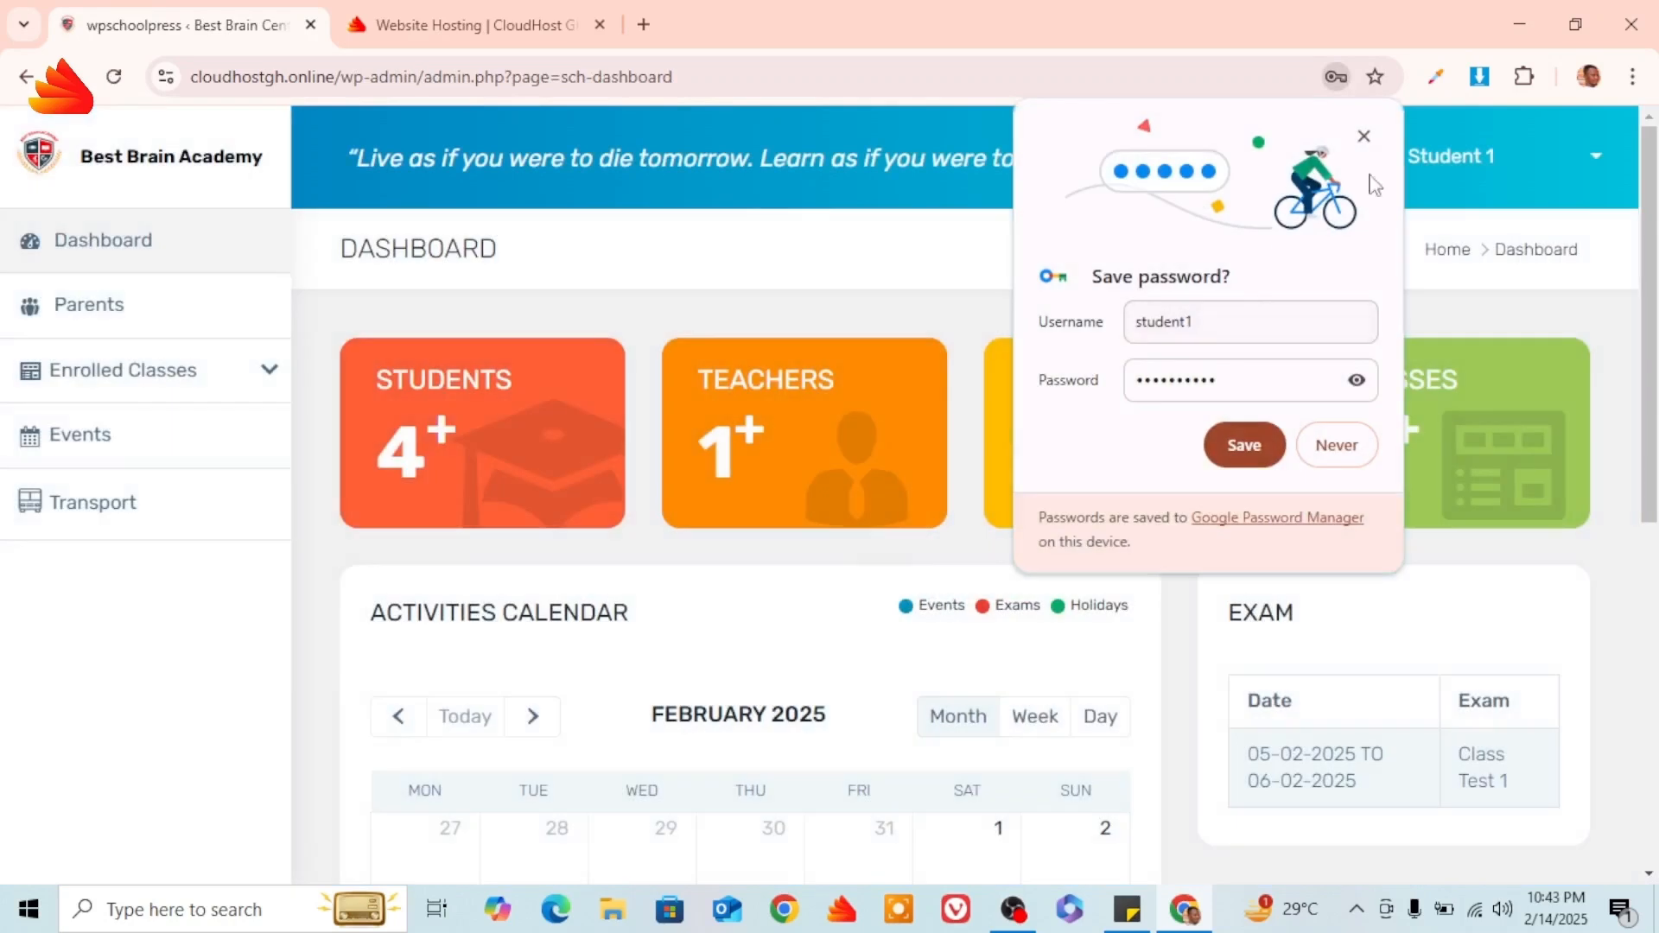
Dismiss the save-password prompt, expand Enrolled Classes > Basic 7, and open its Teachers page.
click(1363, 136)
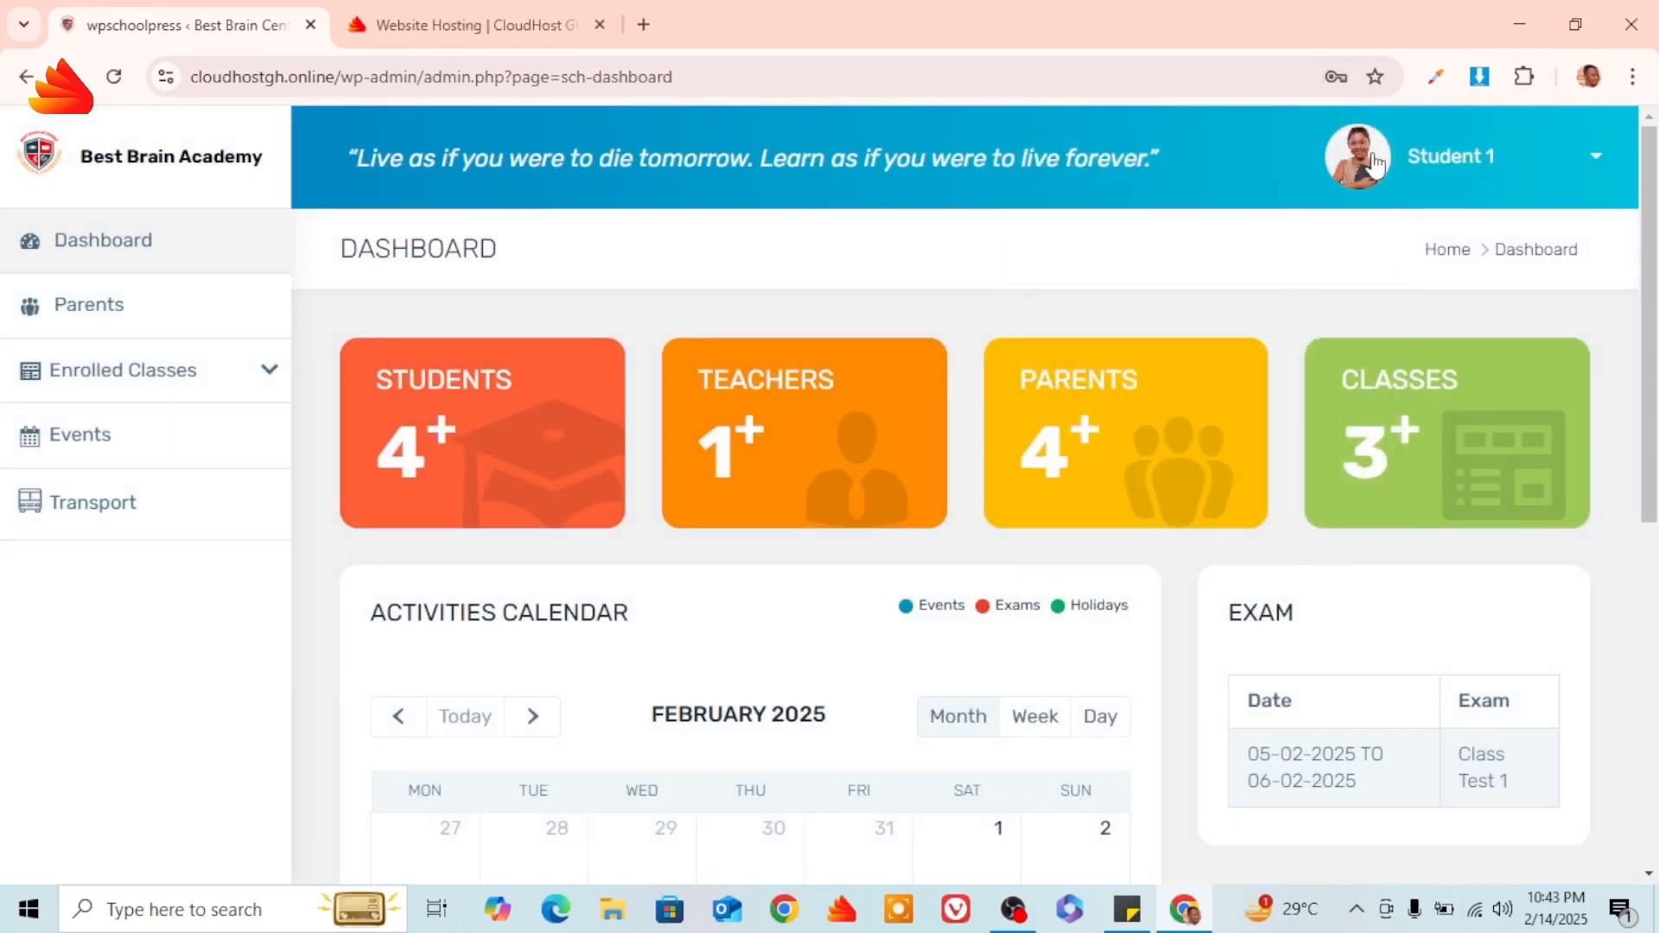
click(1591, 164)
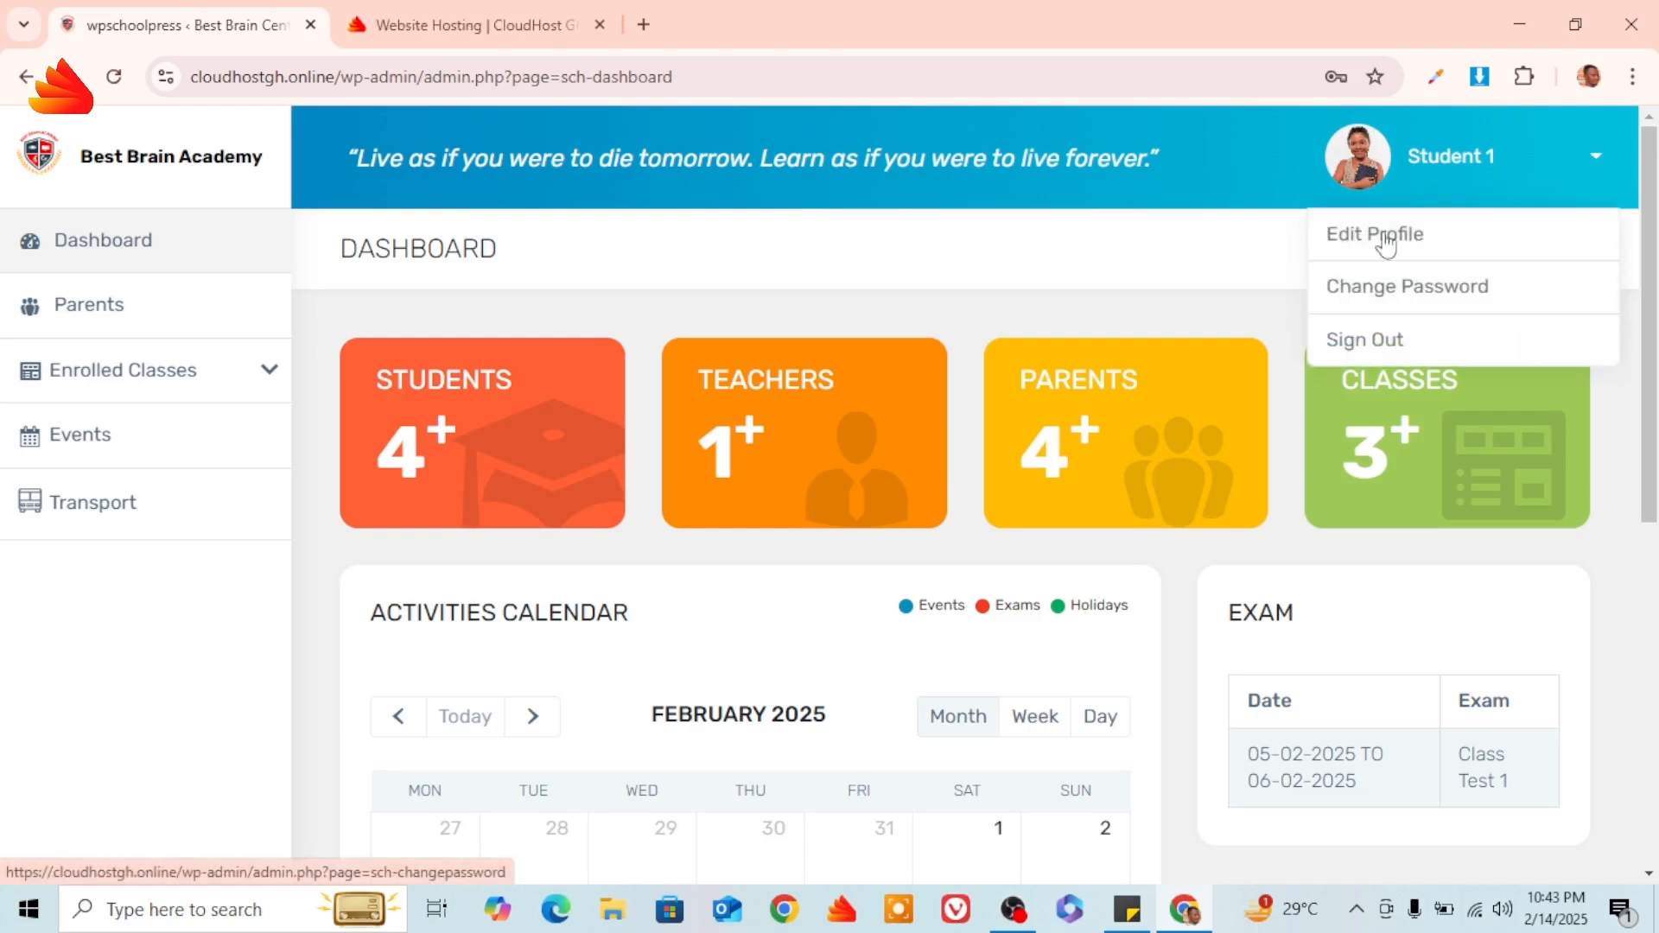
click(1598, 159)
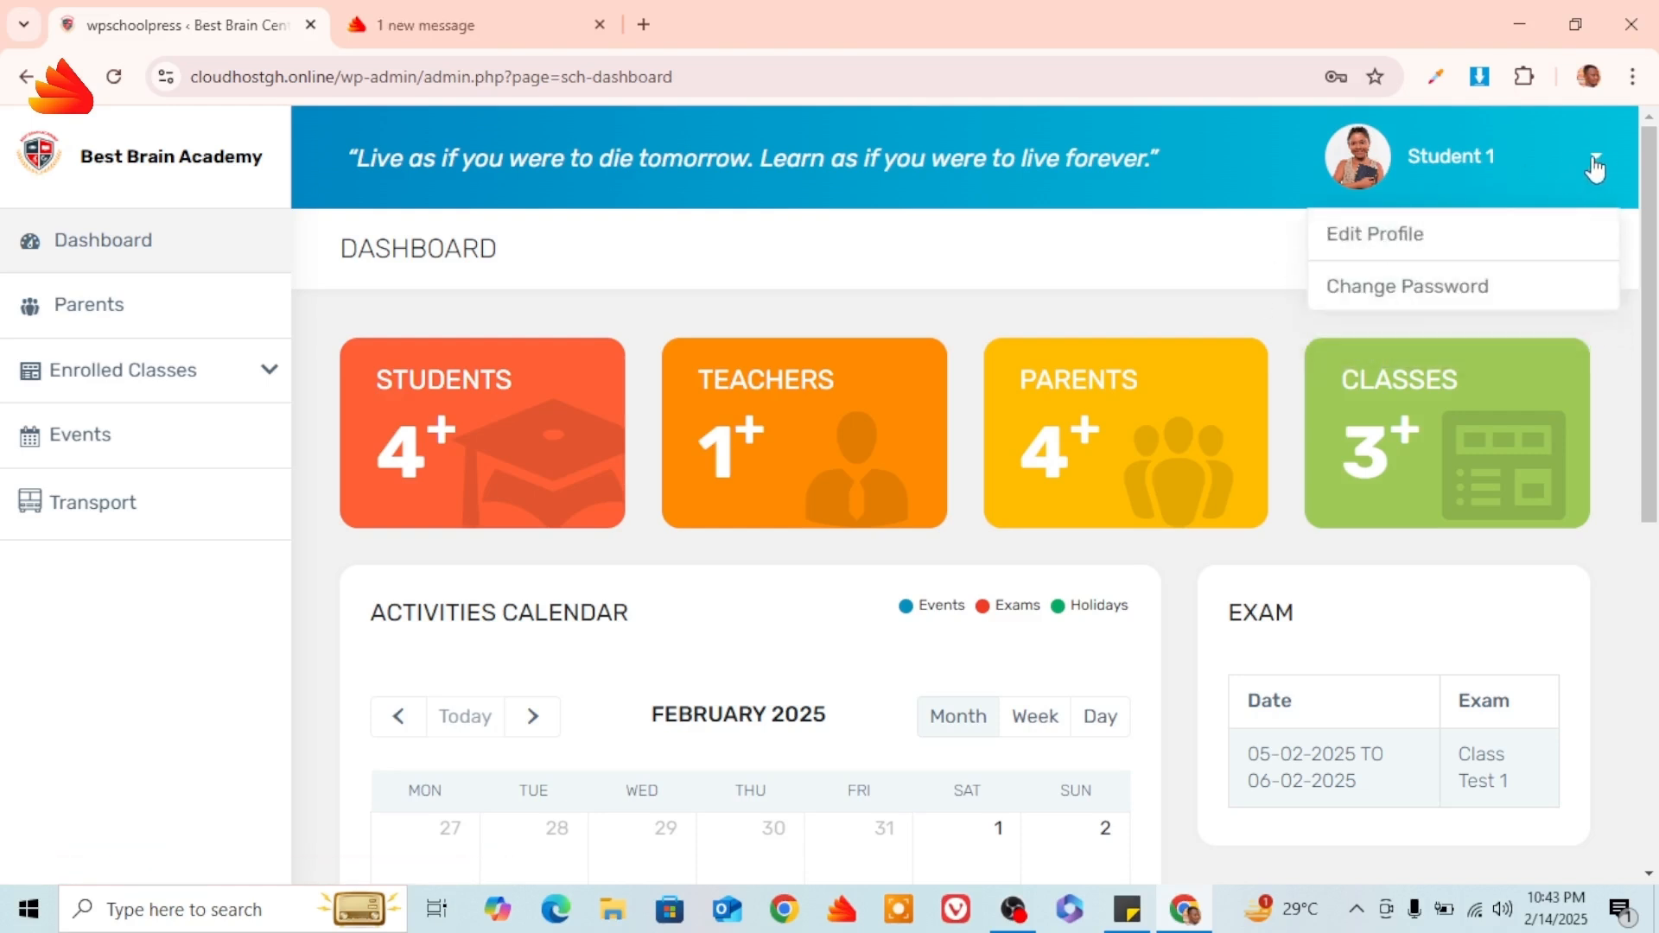
click(275, 381)
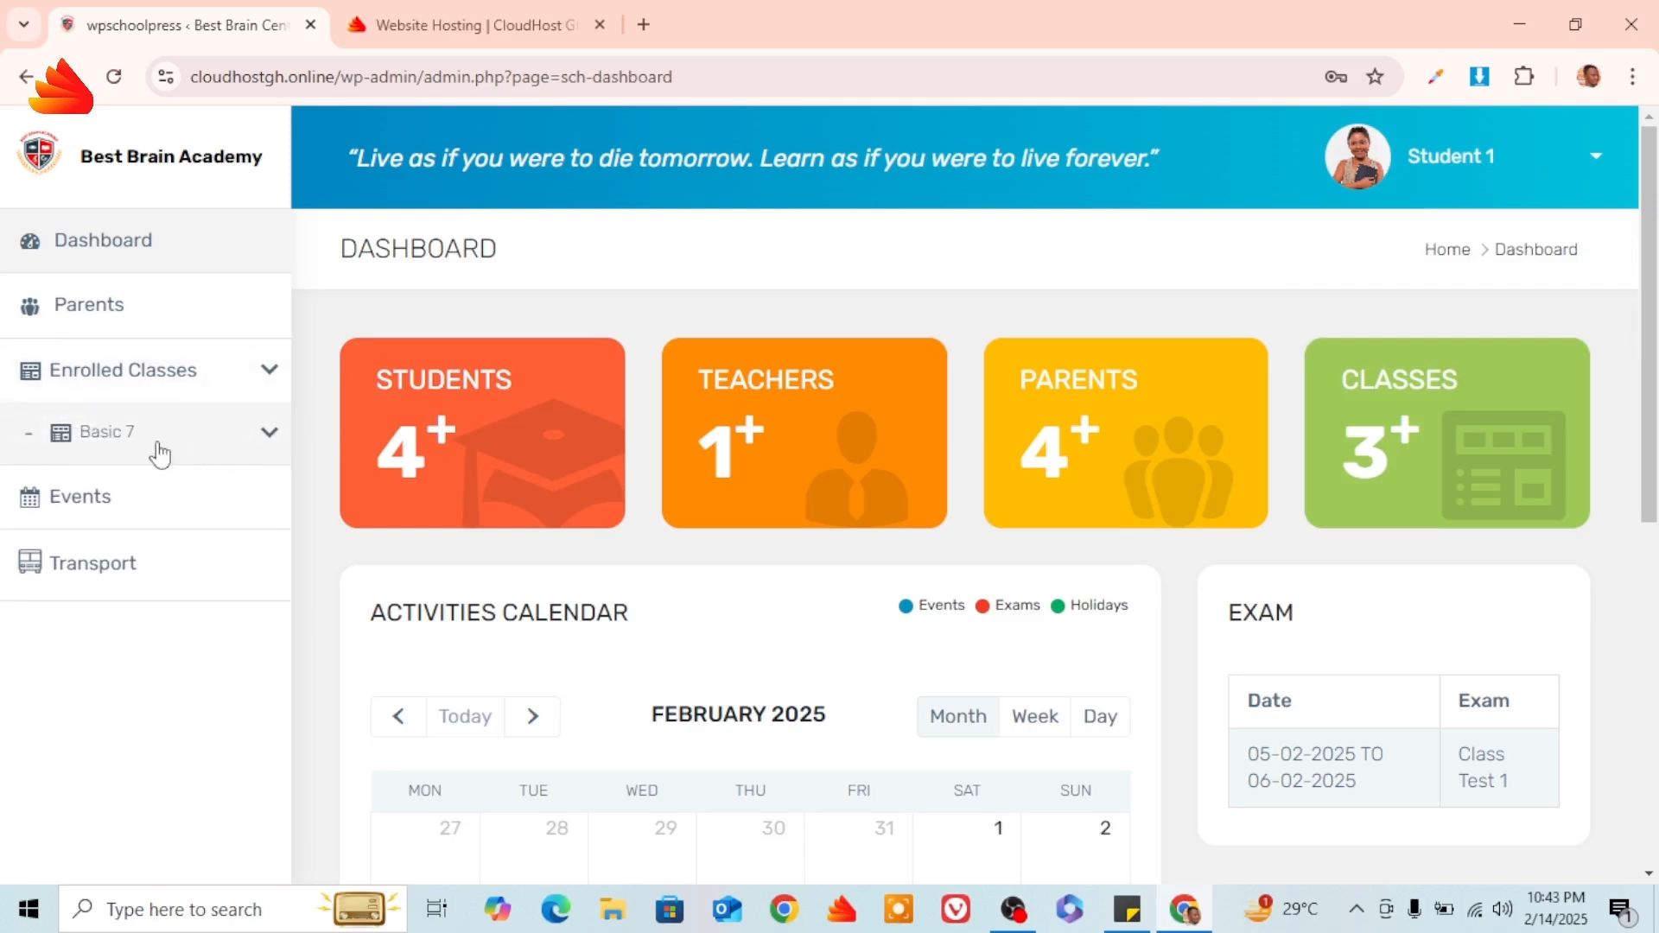
click(267, 434)
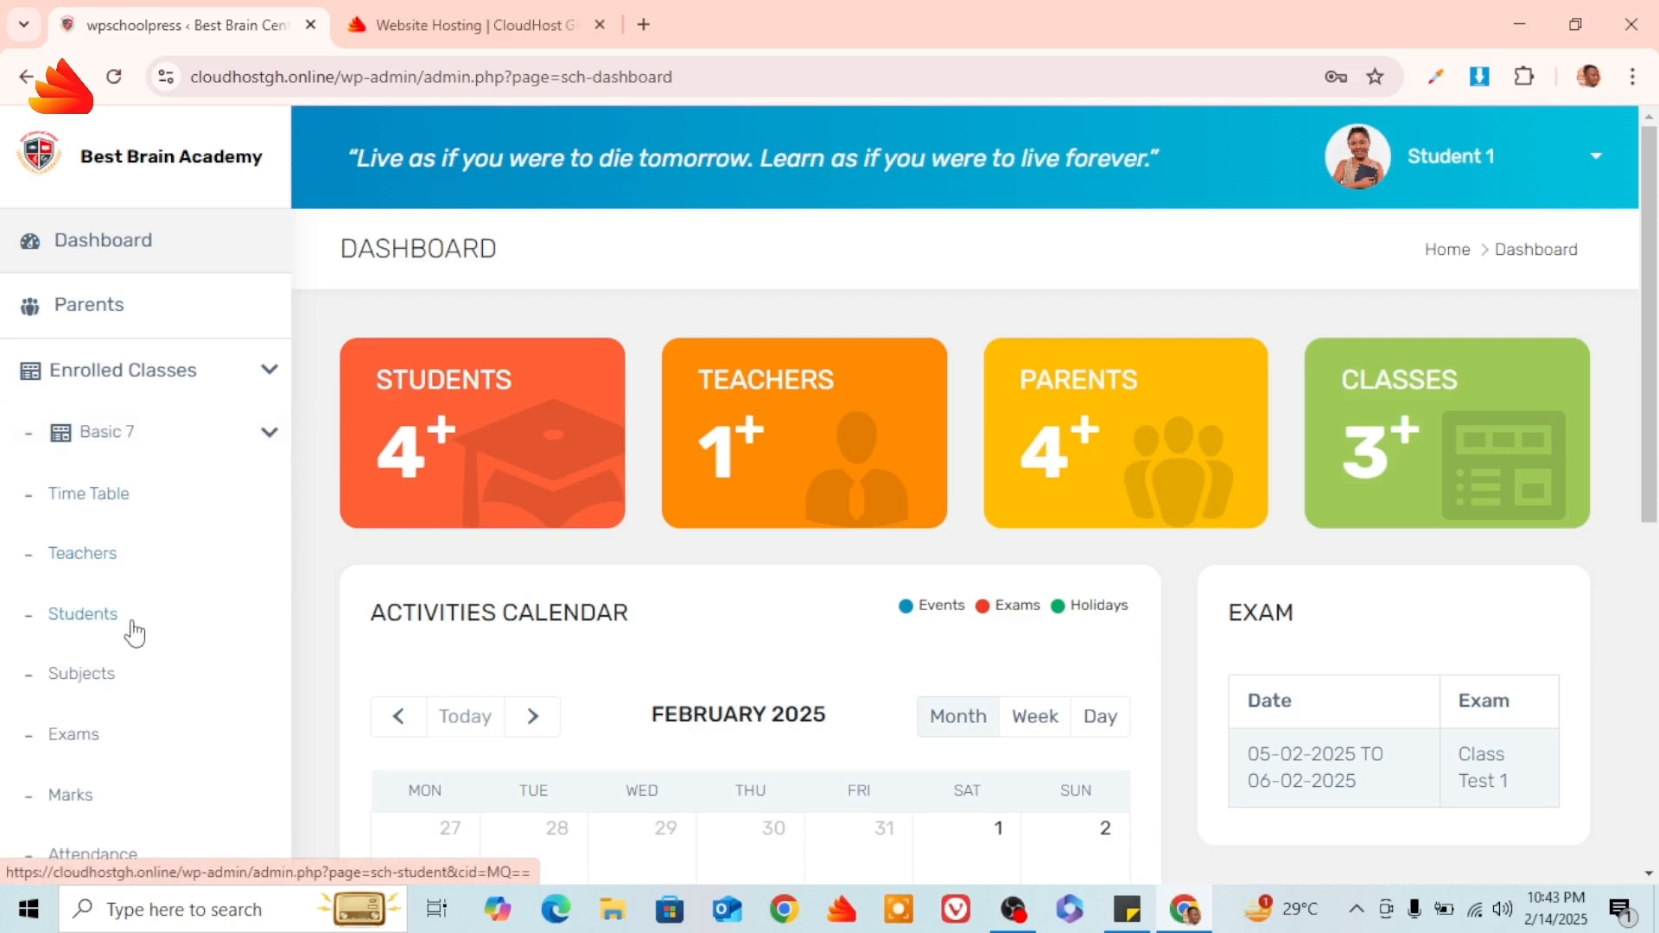
click(83, 557)
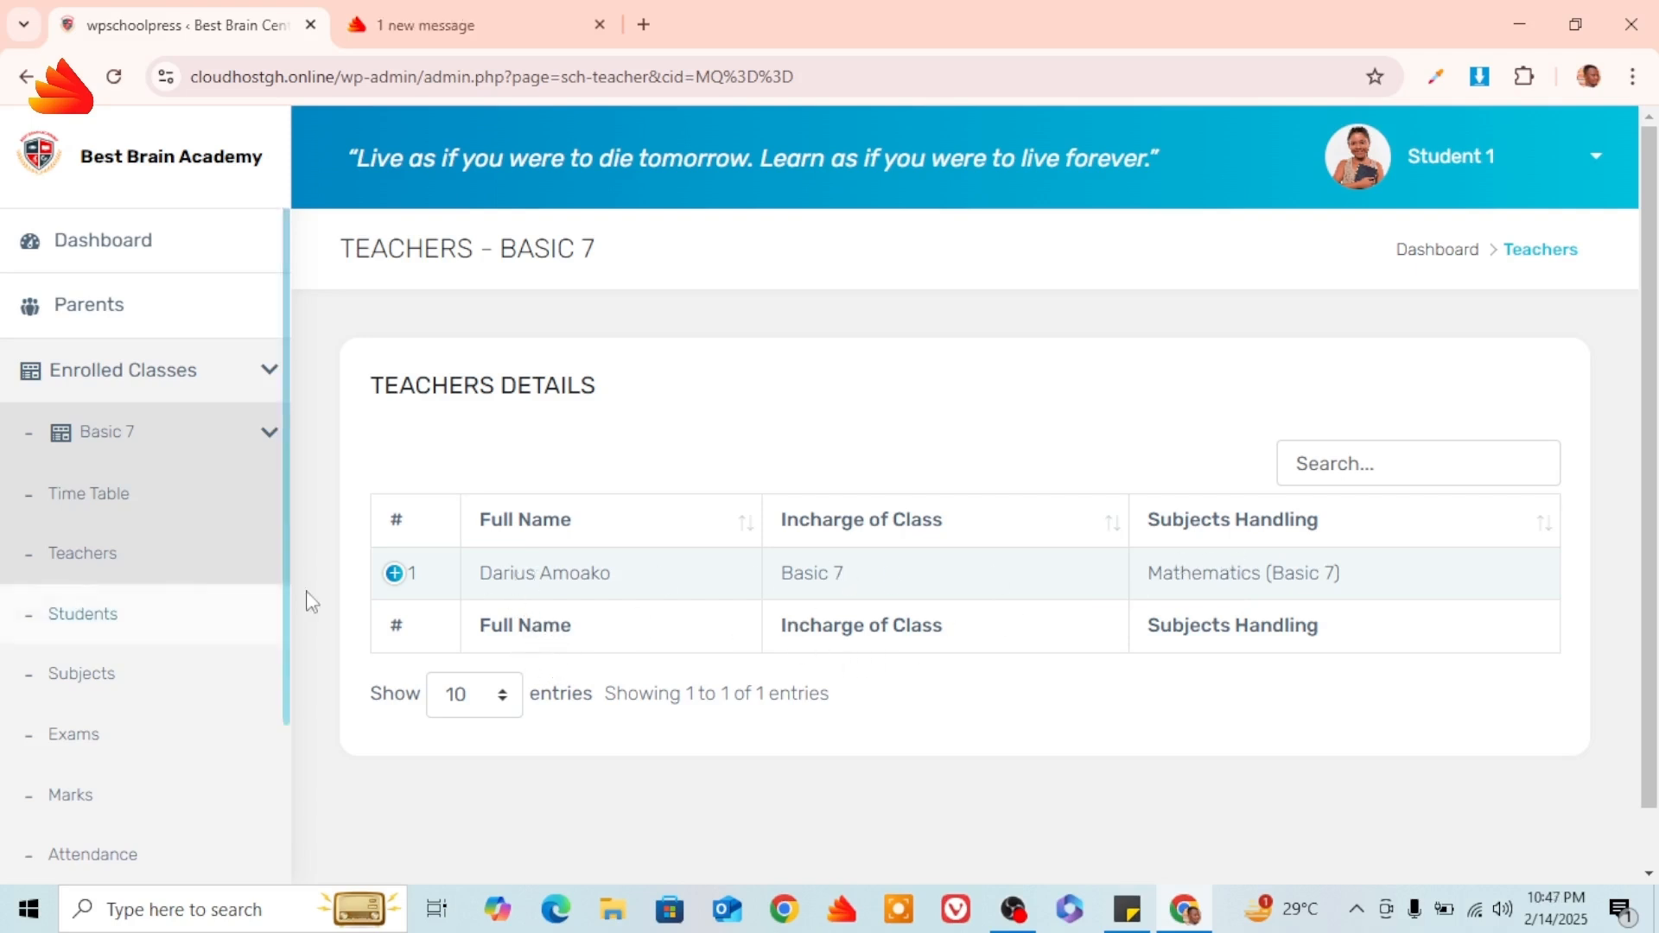
Expand the Basic 7 teacher's details, then open the Basic 7 Attendance page.
click(395, 574)
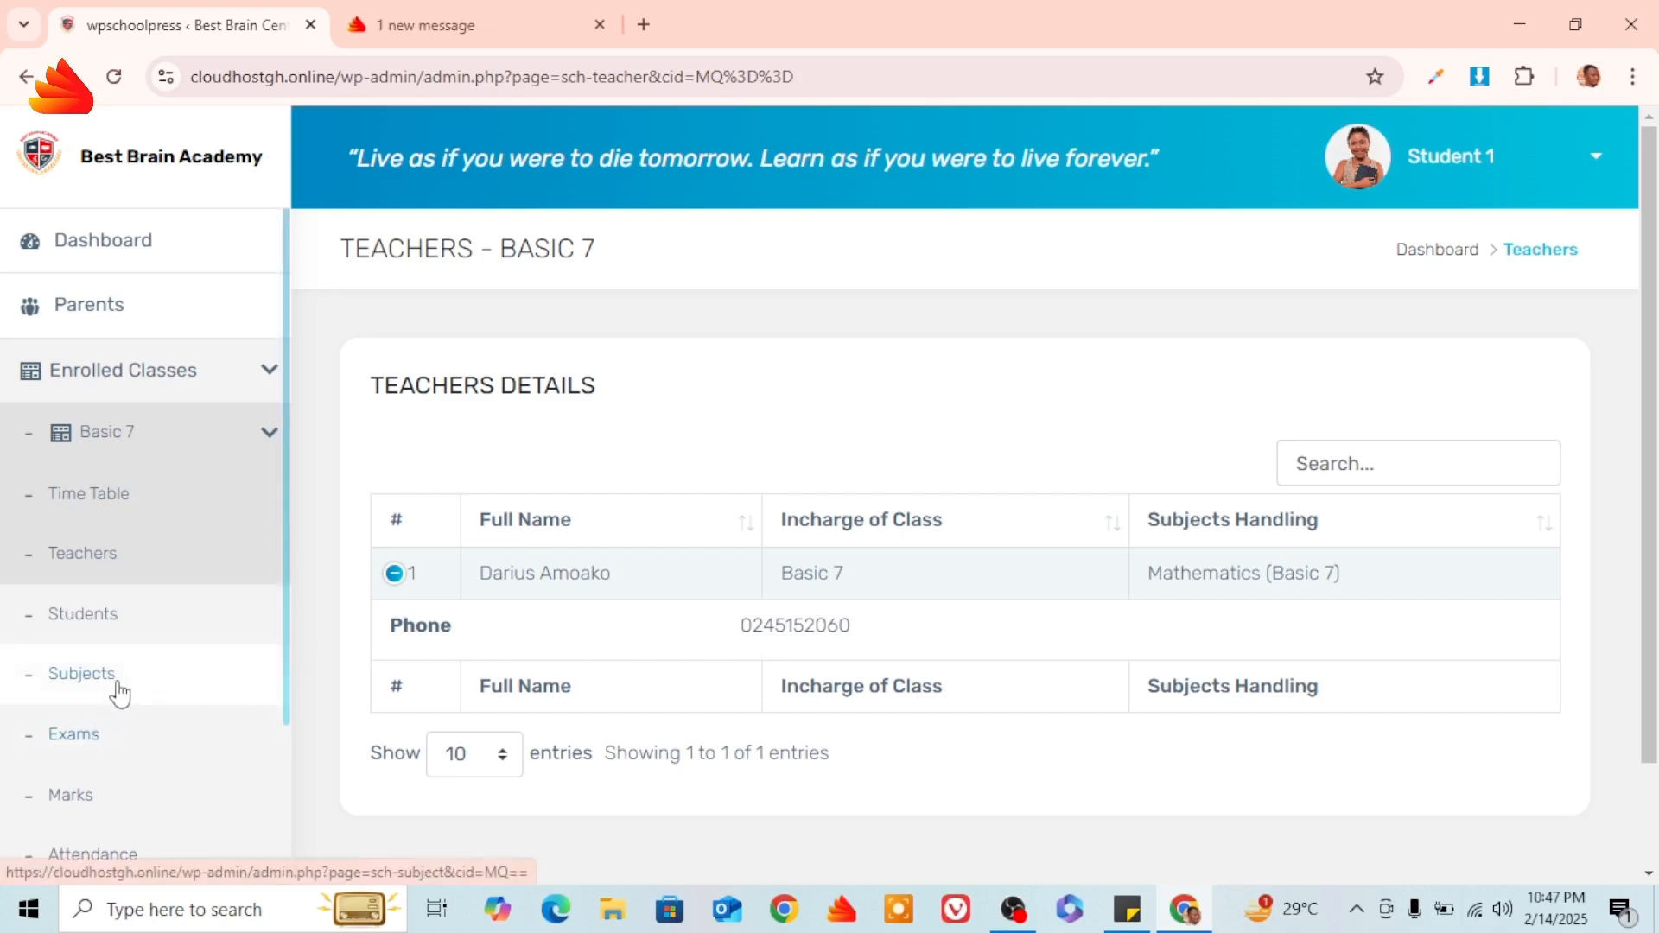
click(97, 851)
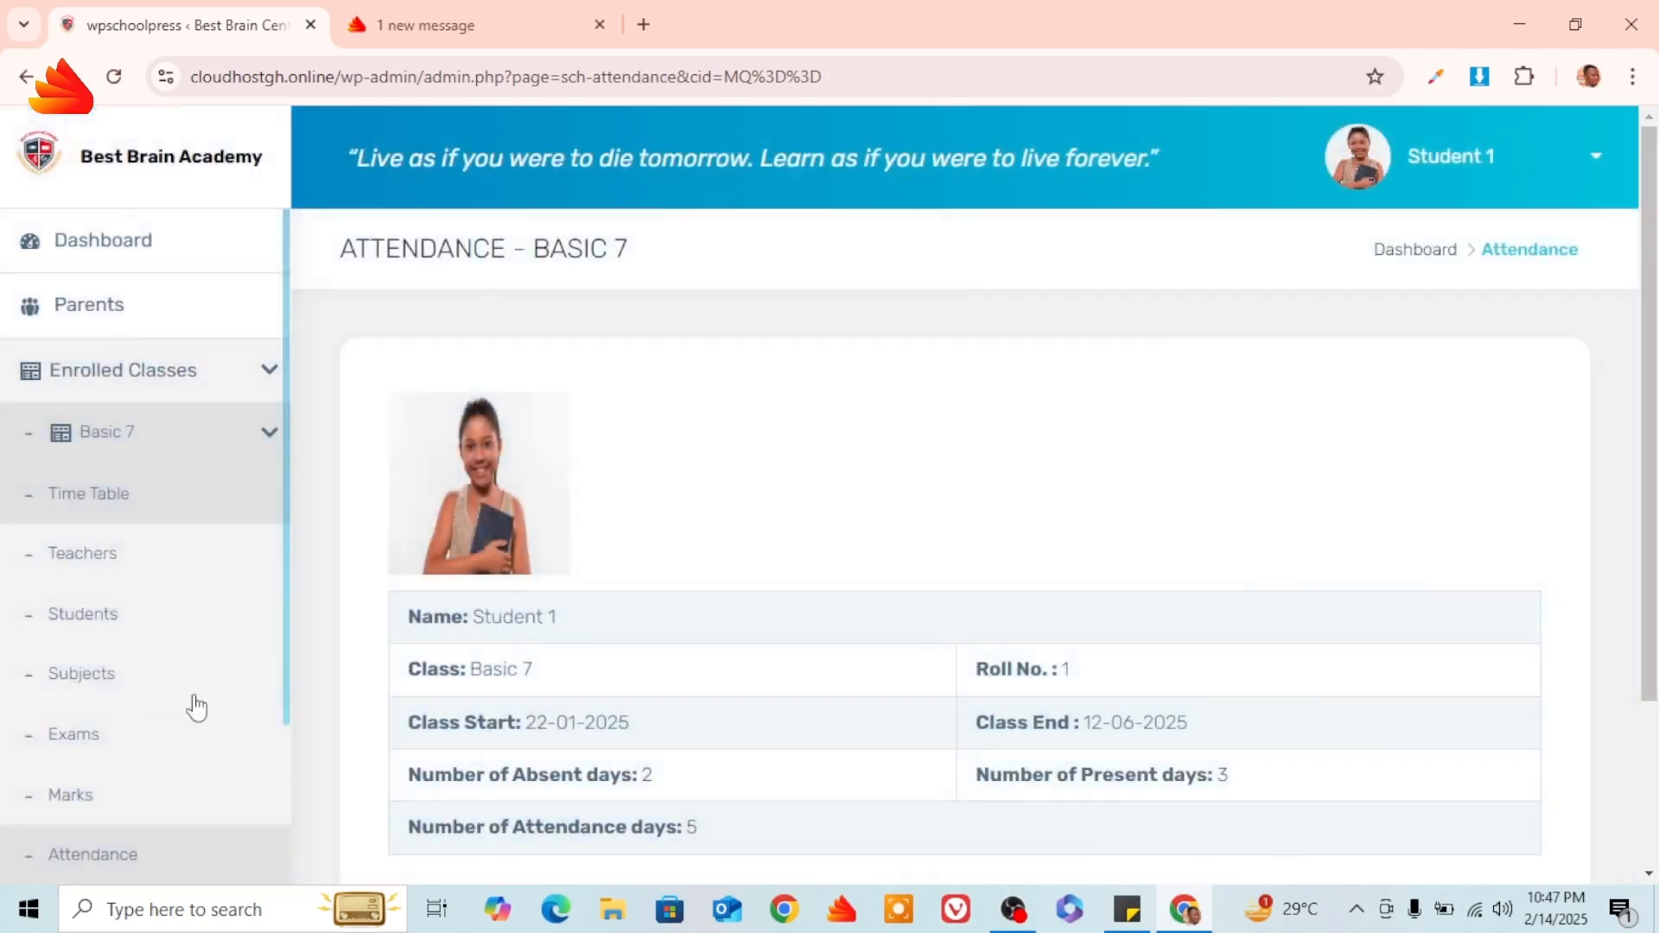
scroll(830, 515, down, 3)
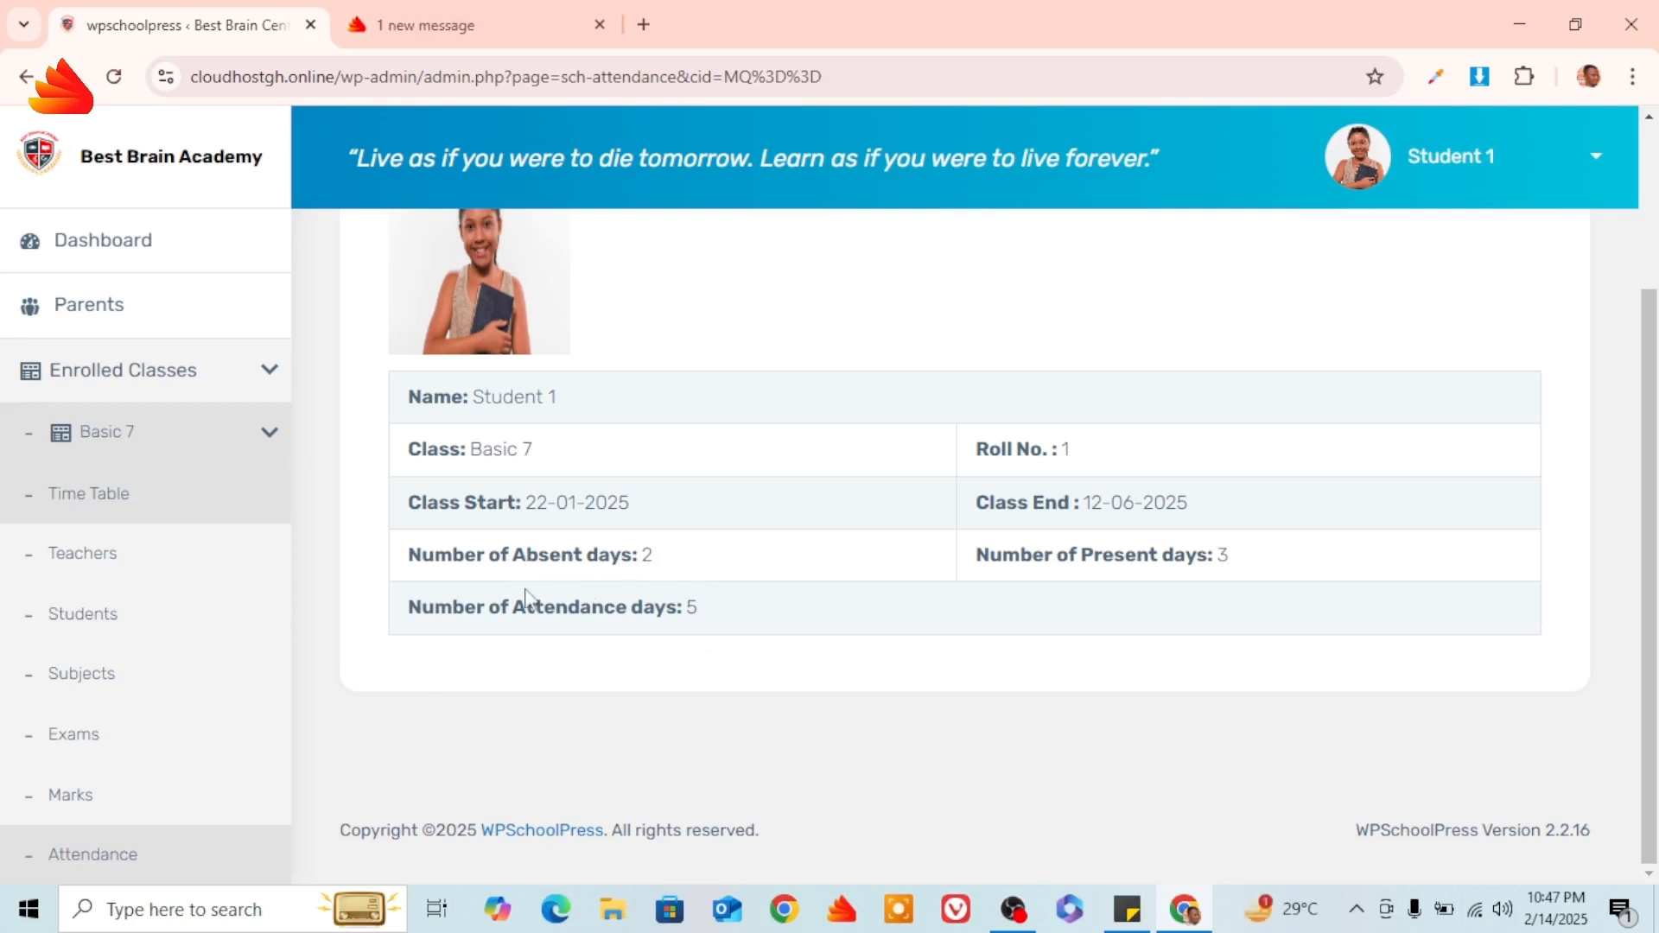
scroll(130, 639, down, 2)
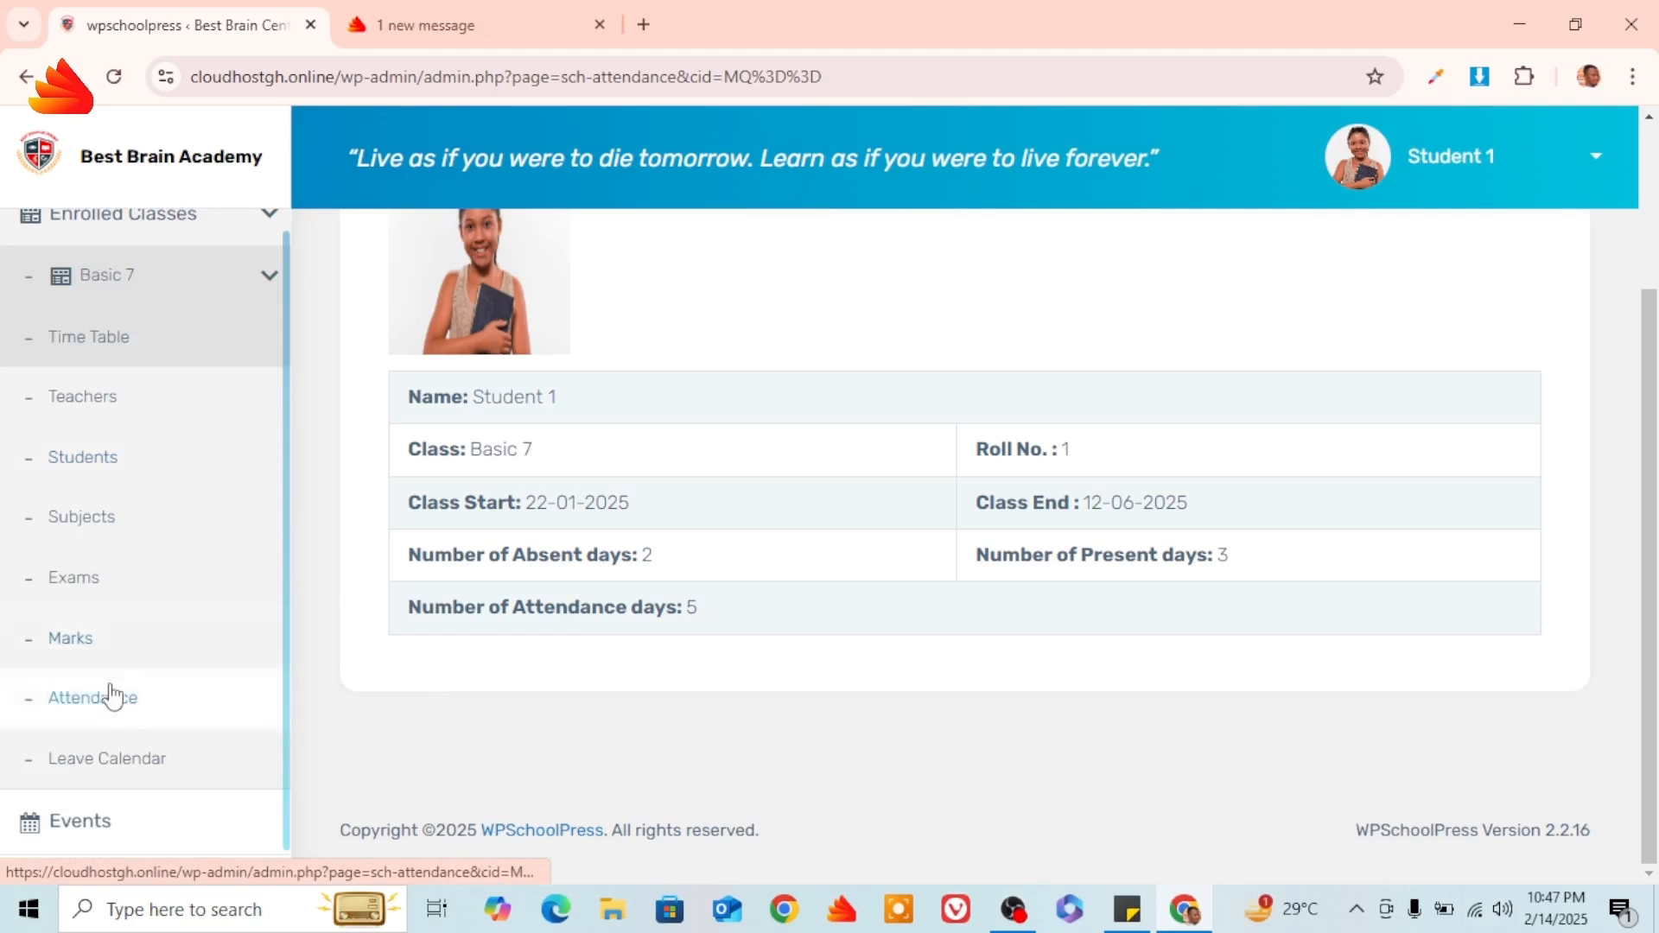
View Basic 7 Marks showing Mathematics 100 (Excellent) in Class Test 1, then open Events.
click(87, 648)
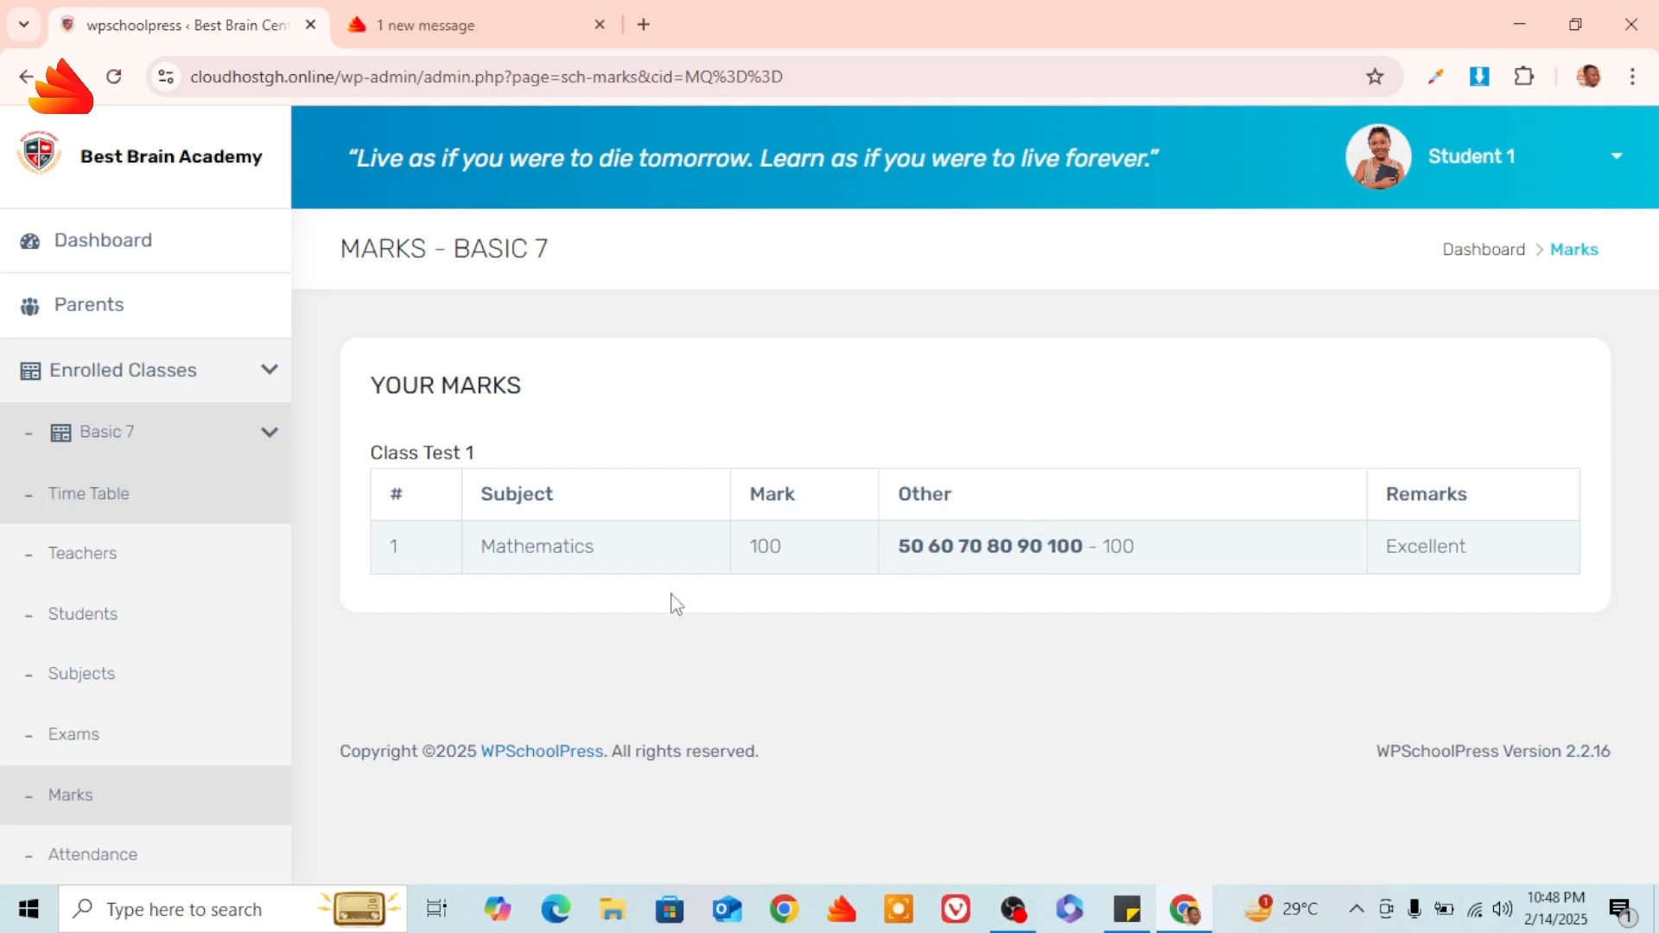
scroll(107, 703, down, 2)
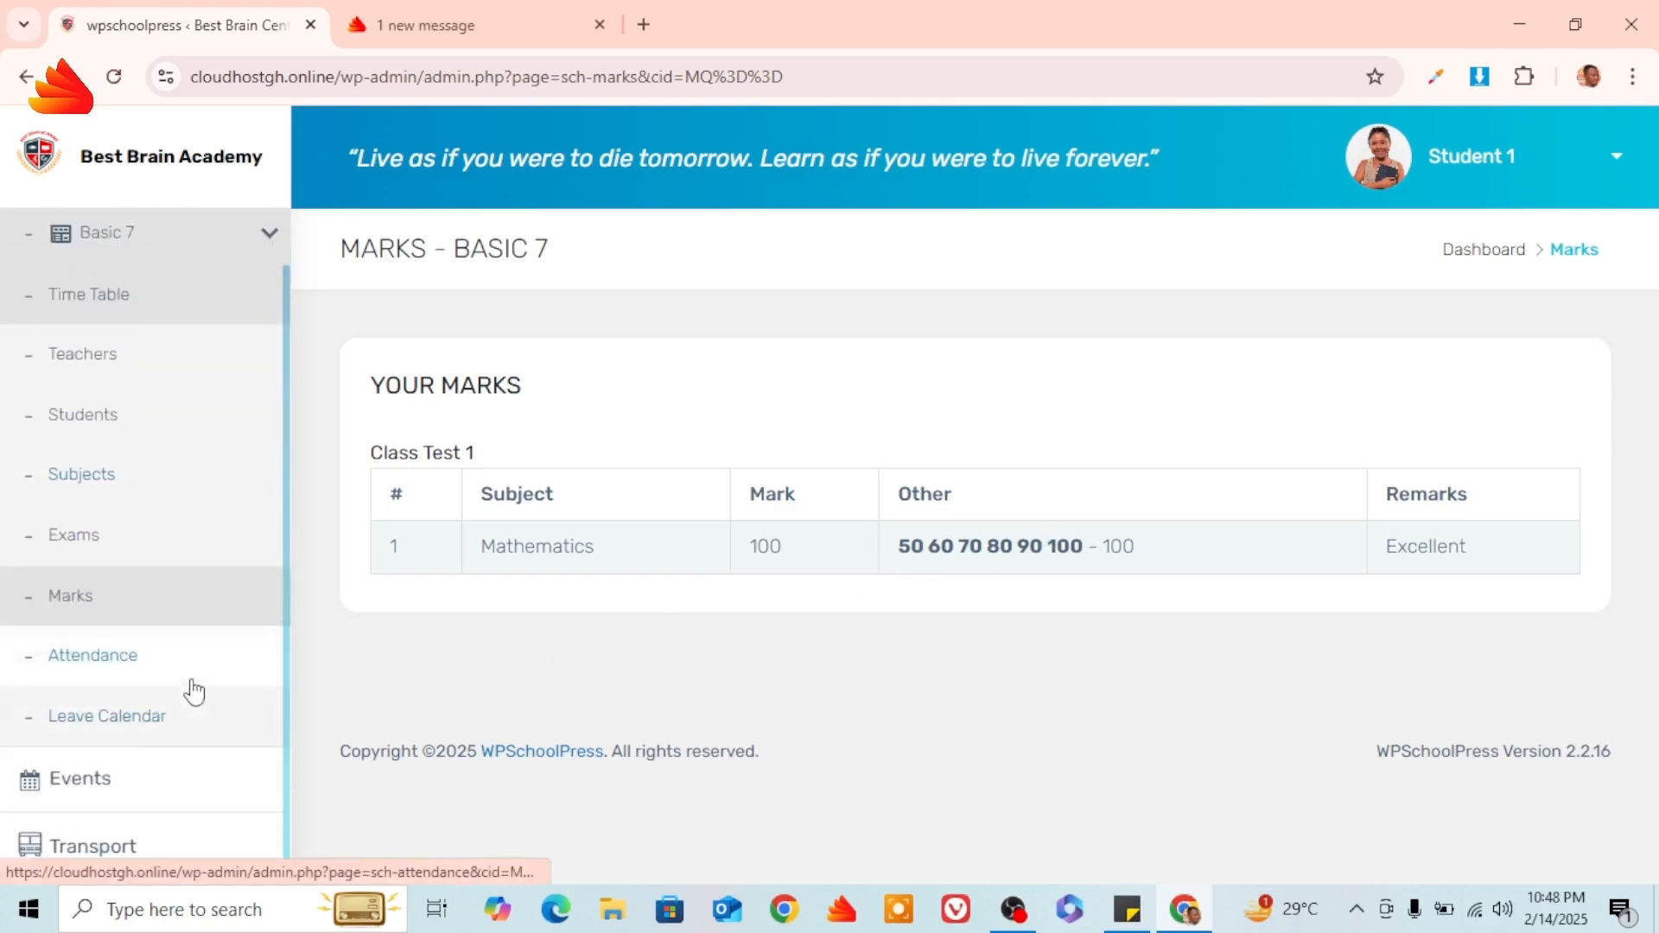
click(96, 782)
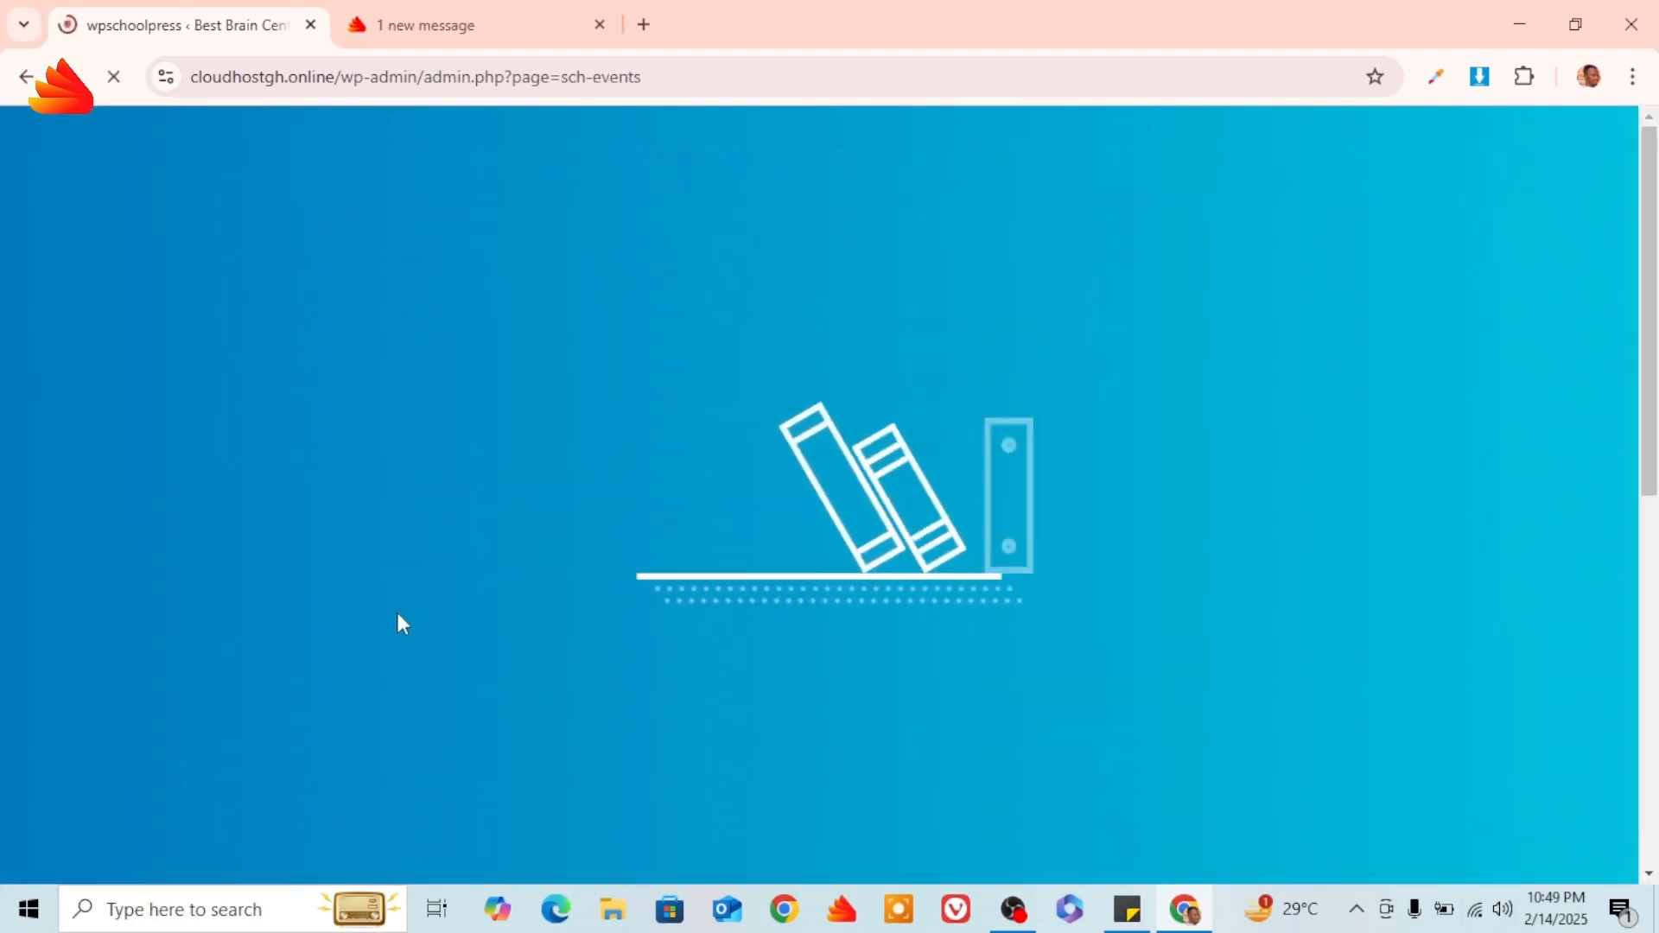
Scroll through the February 2025 events calendar and open the student account menu.
scroll(564, 542, down, 3)
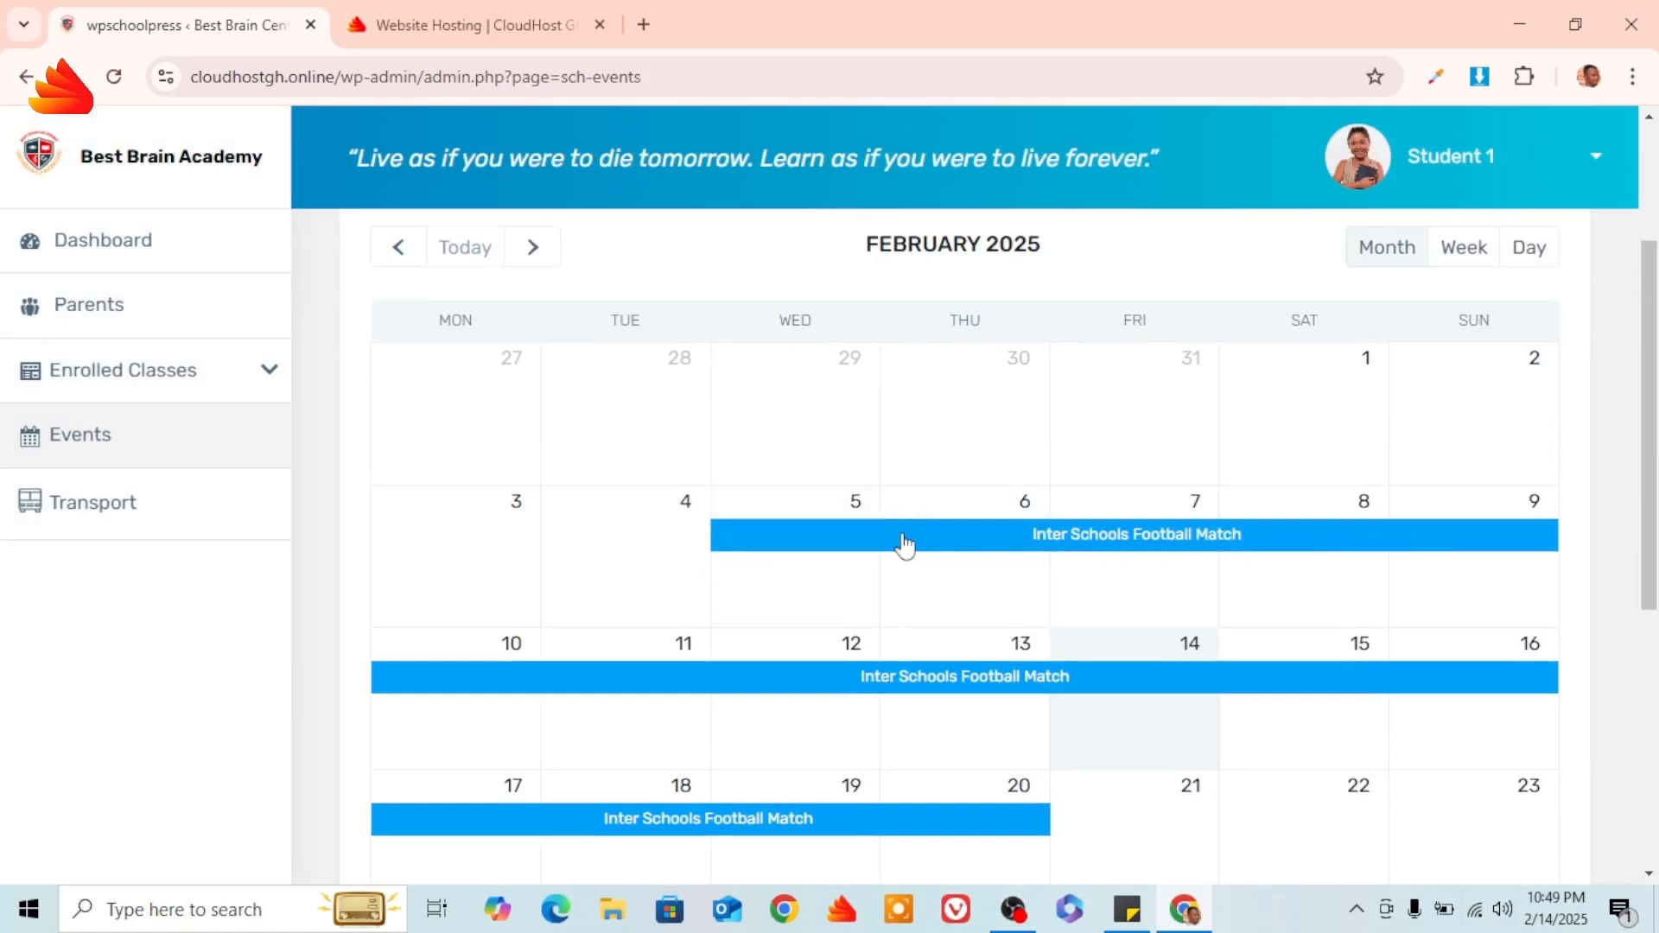
scroll(899, 544, down, 1)
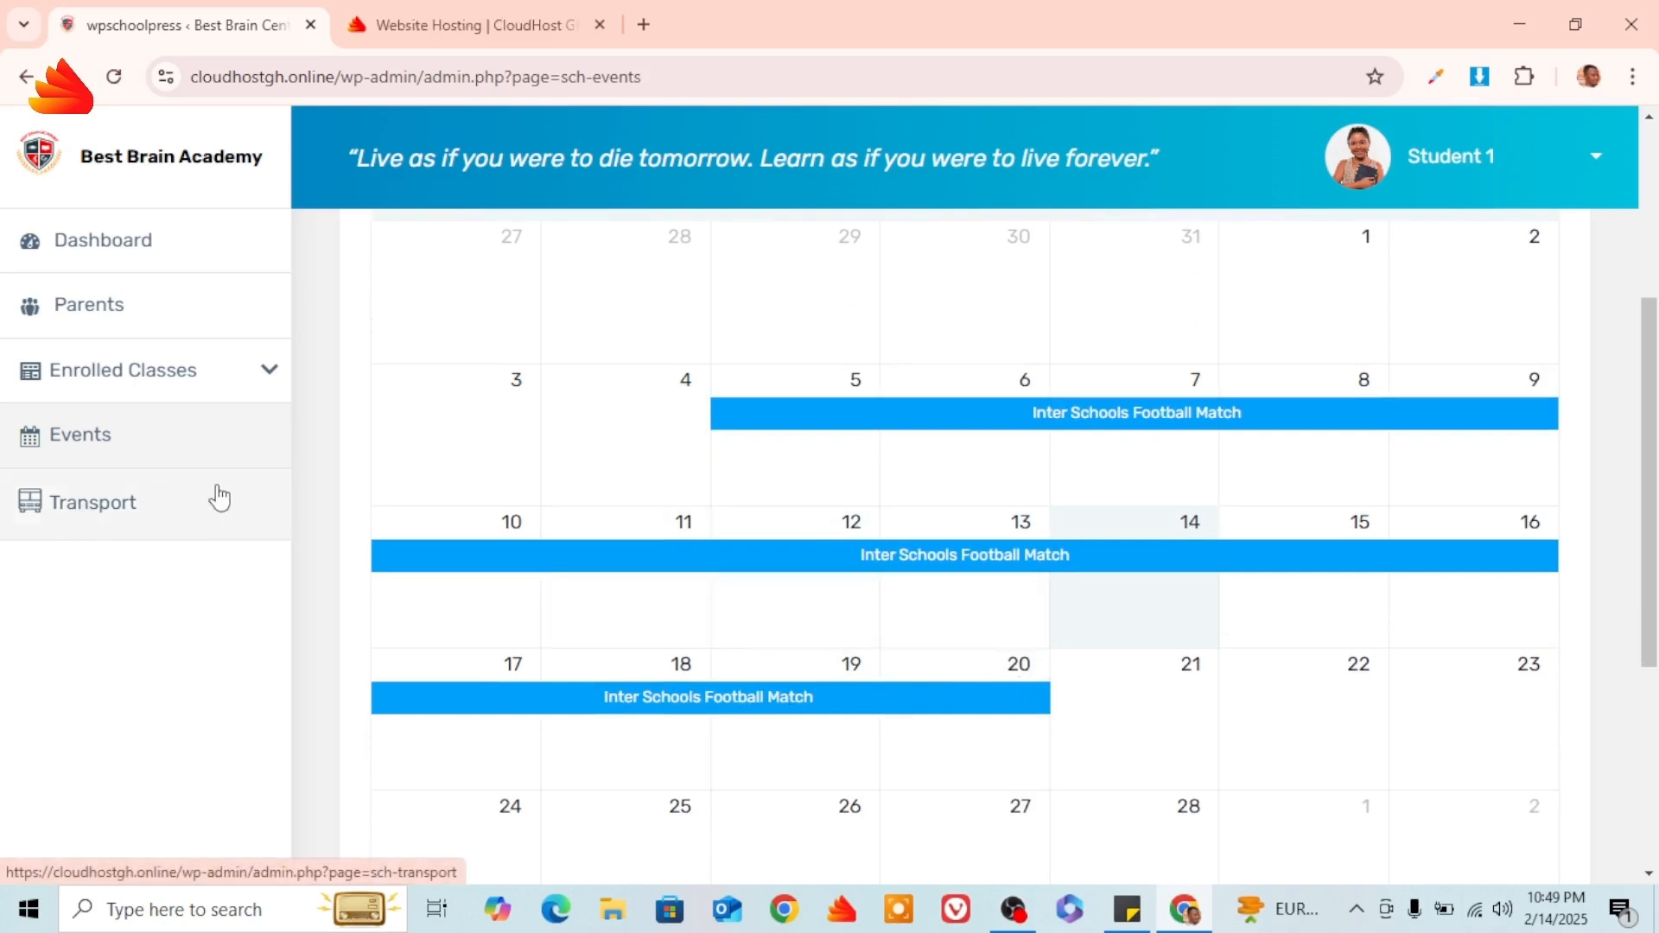
scroll(112, 515, down, 1)
scroll(111, 509, up, 4)
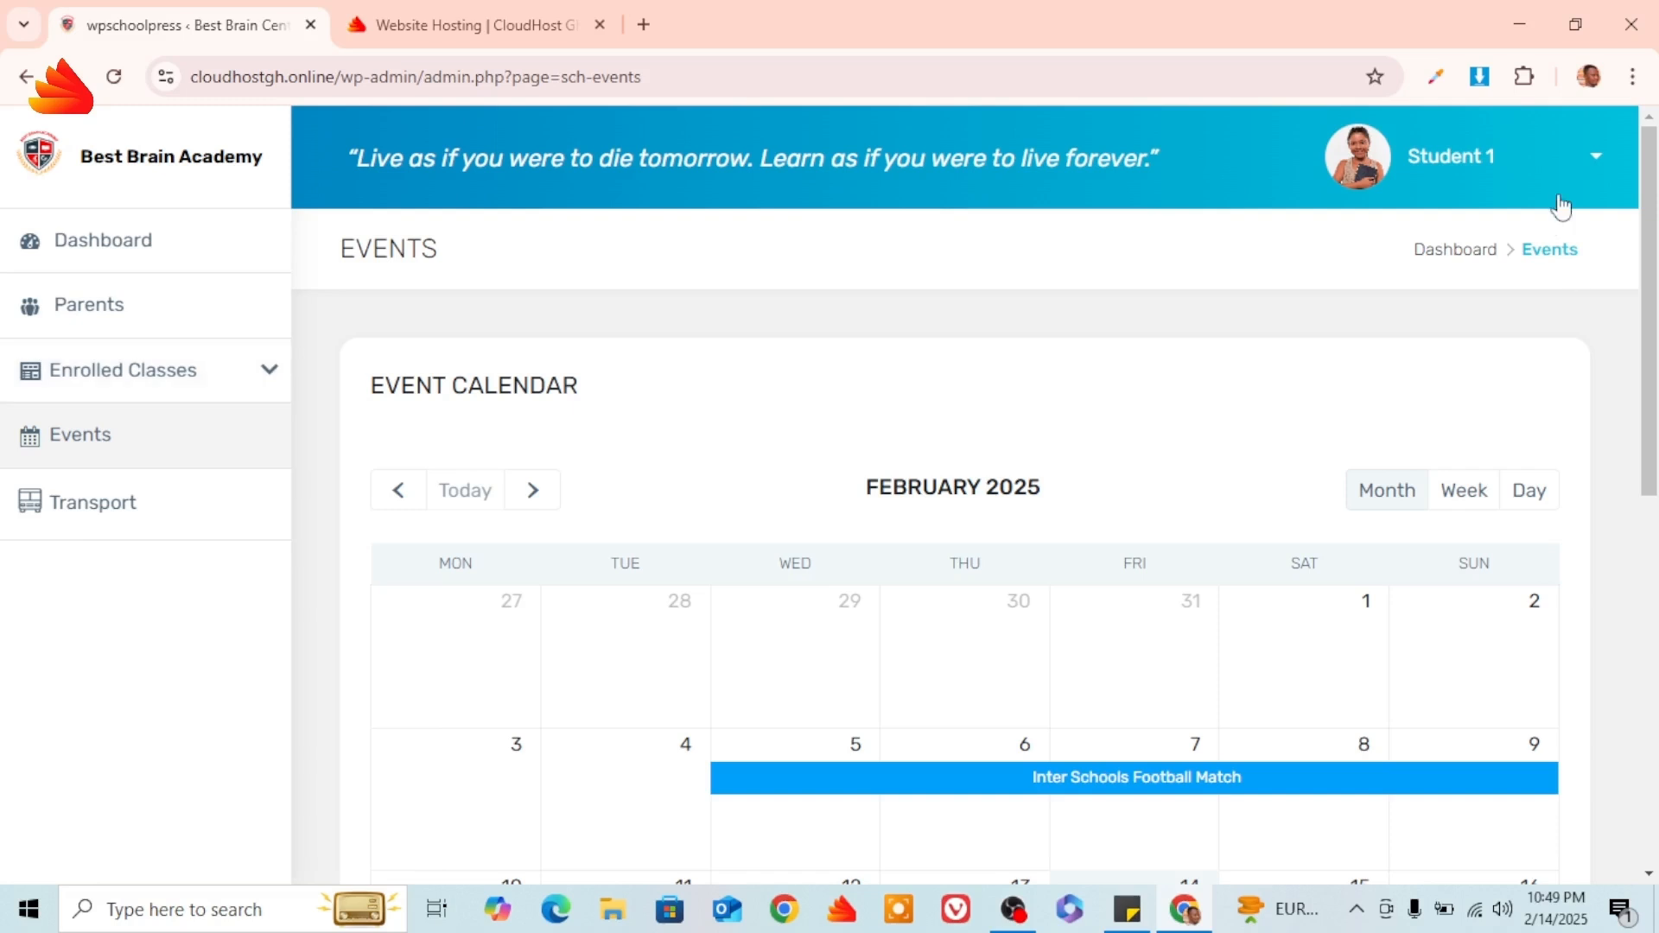
click(1594, 156)
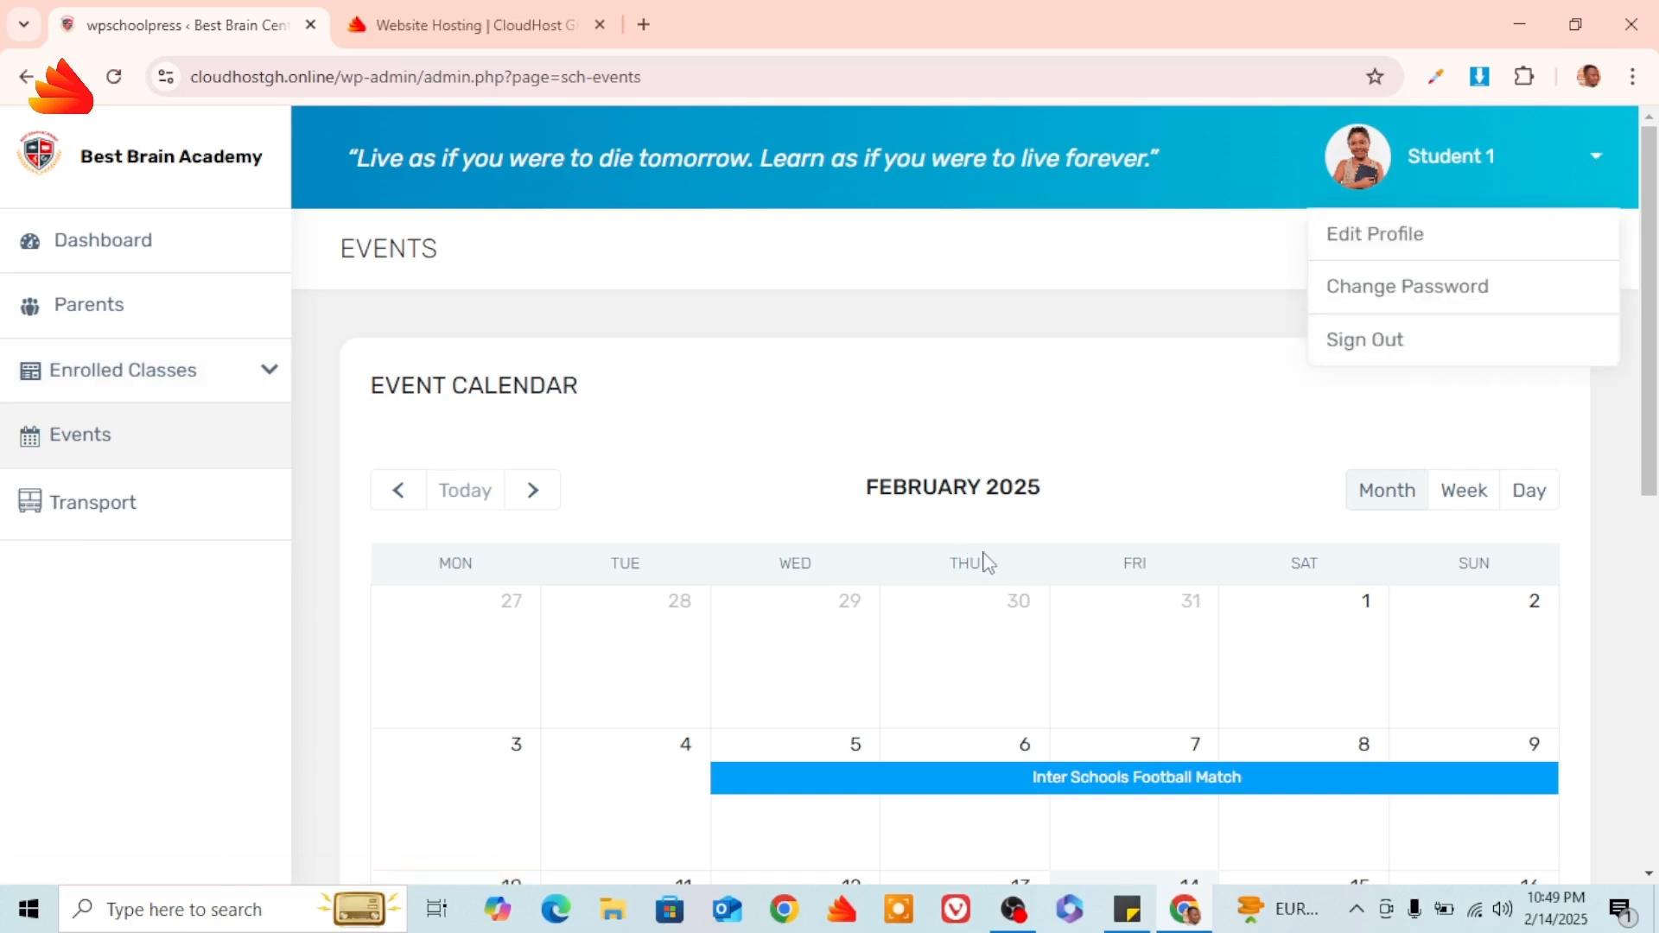
Sign the student out and go to the Best Brain Centre teacher login page.
click(1365, 345)
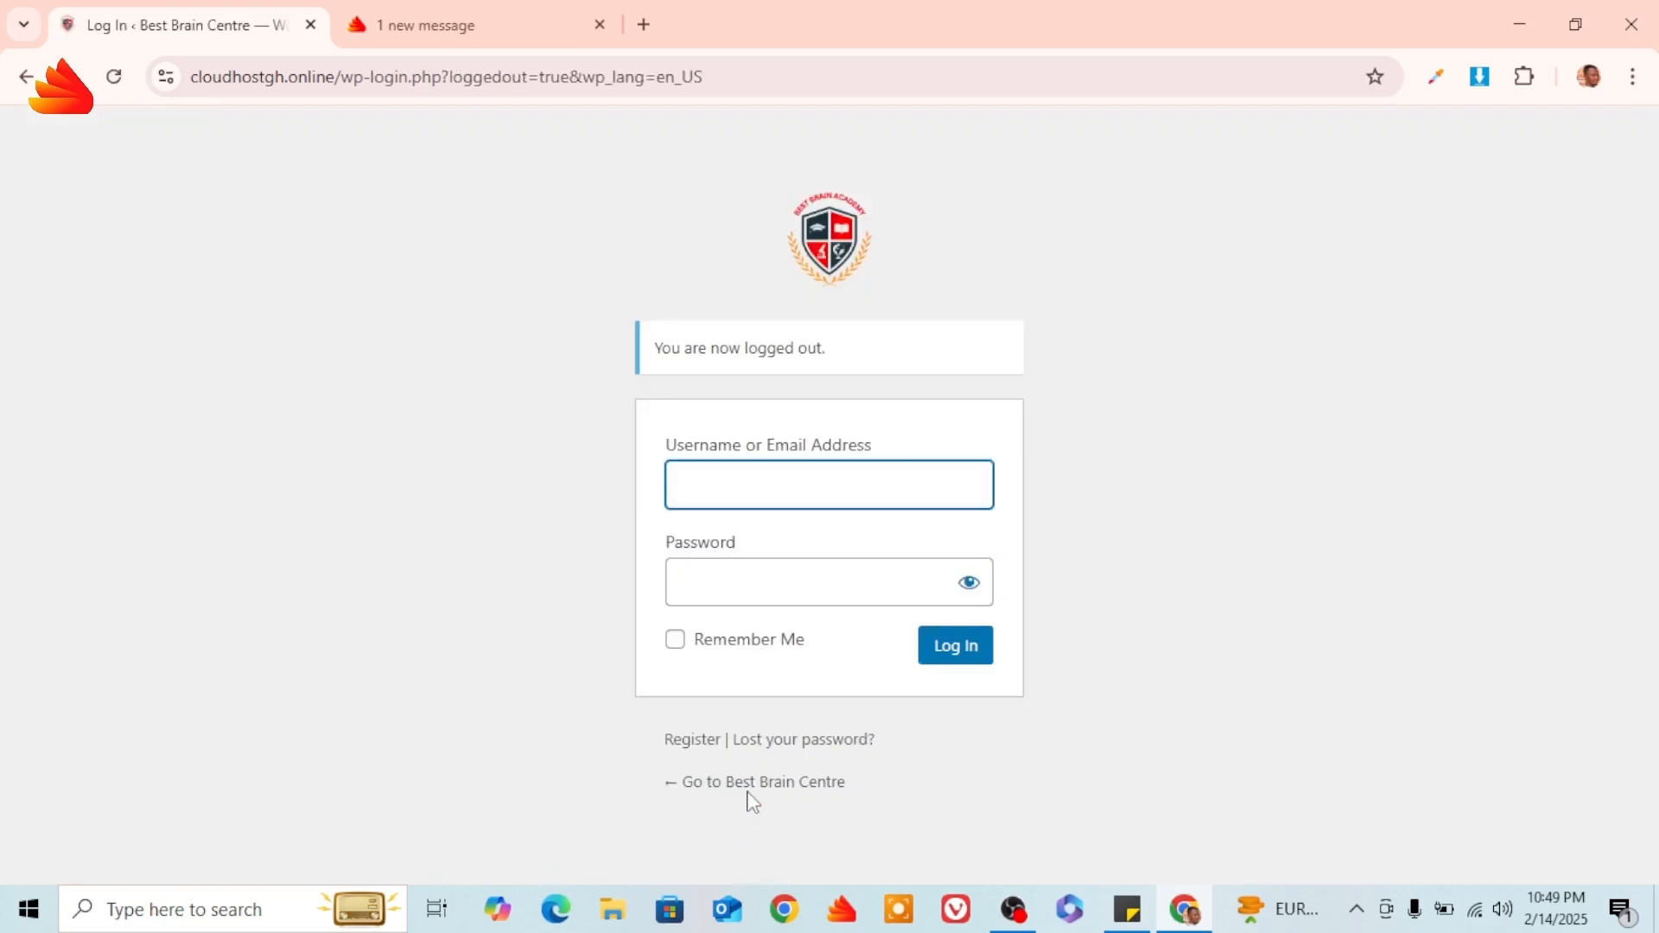
click(750, 785)
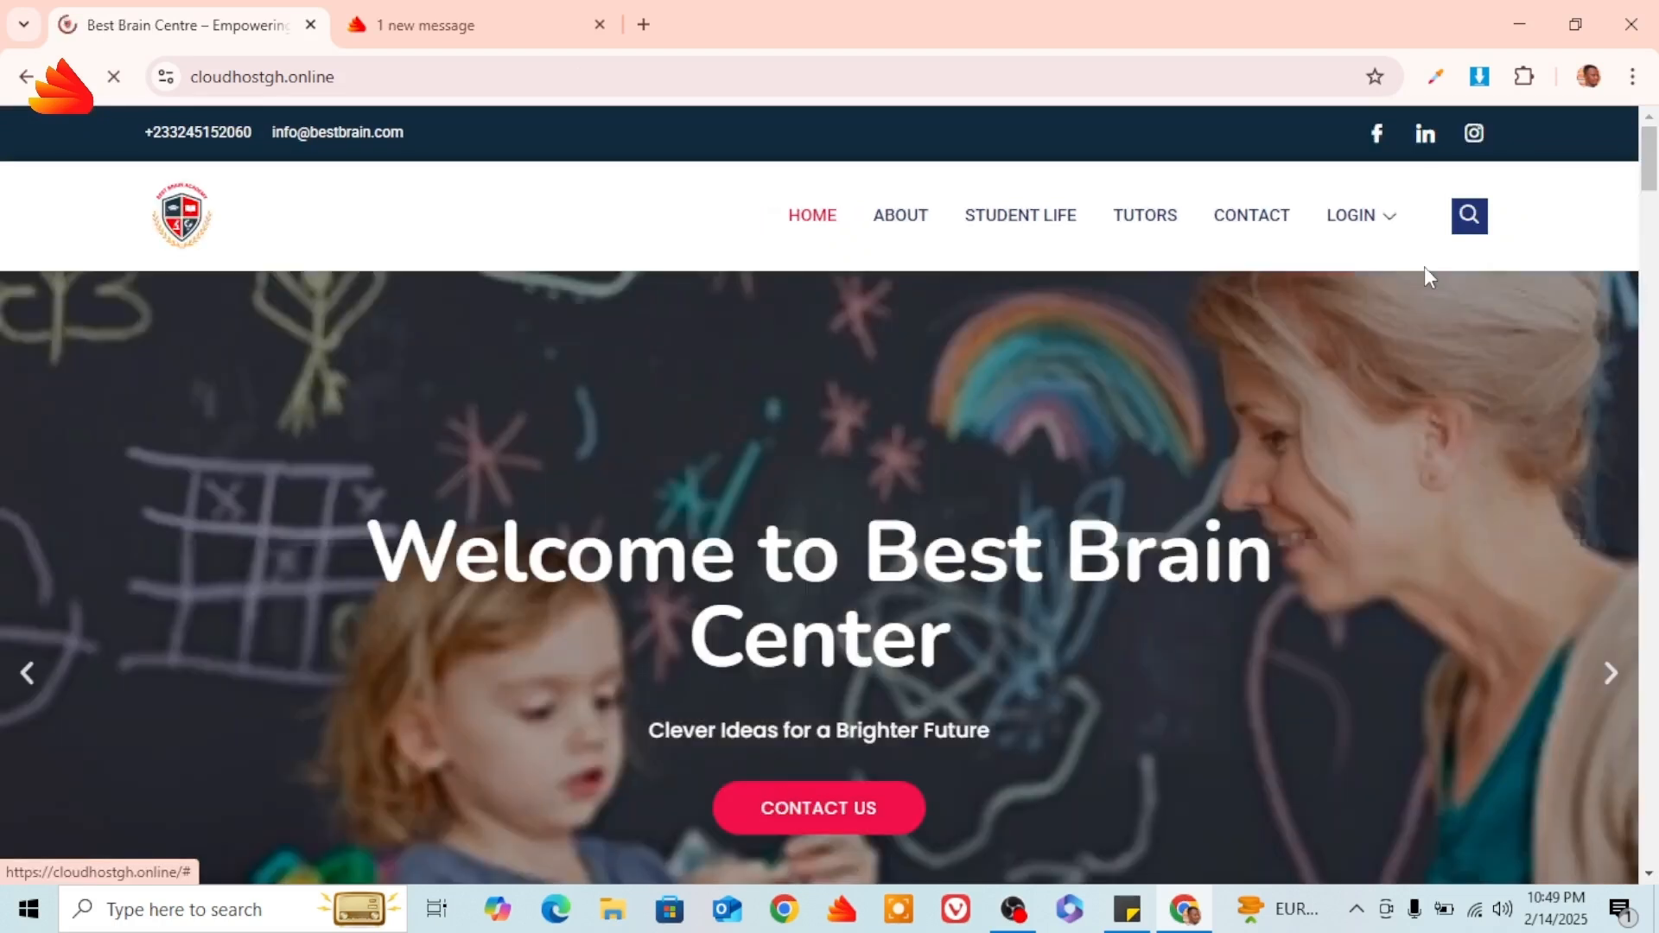
mouse_move(1400, 229)
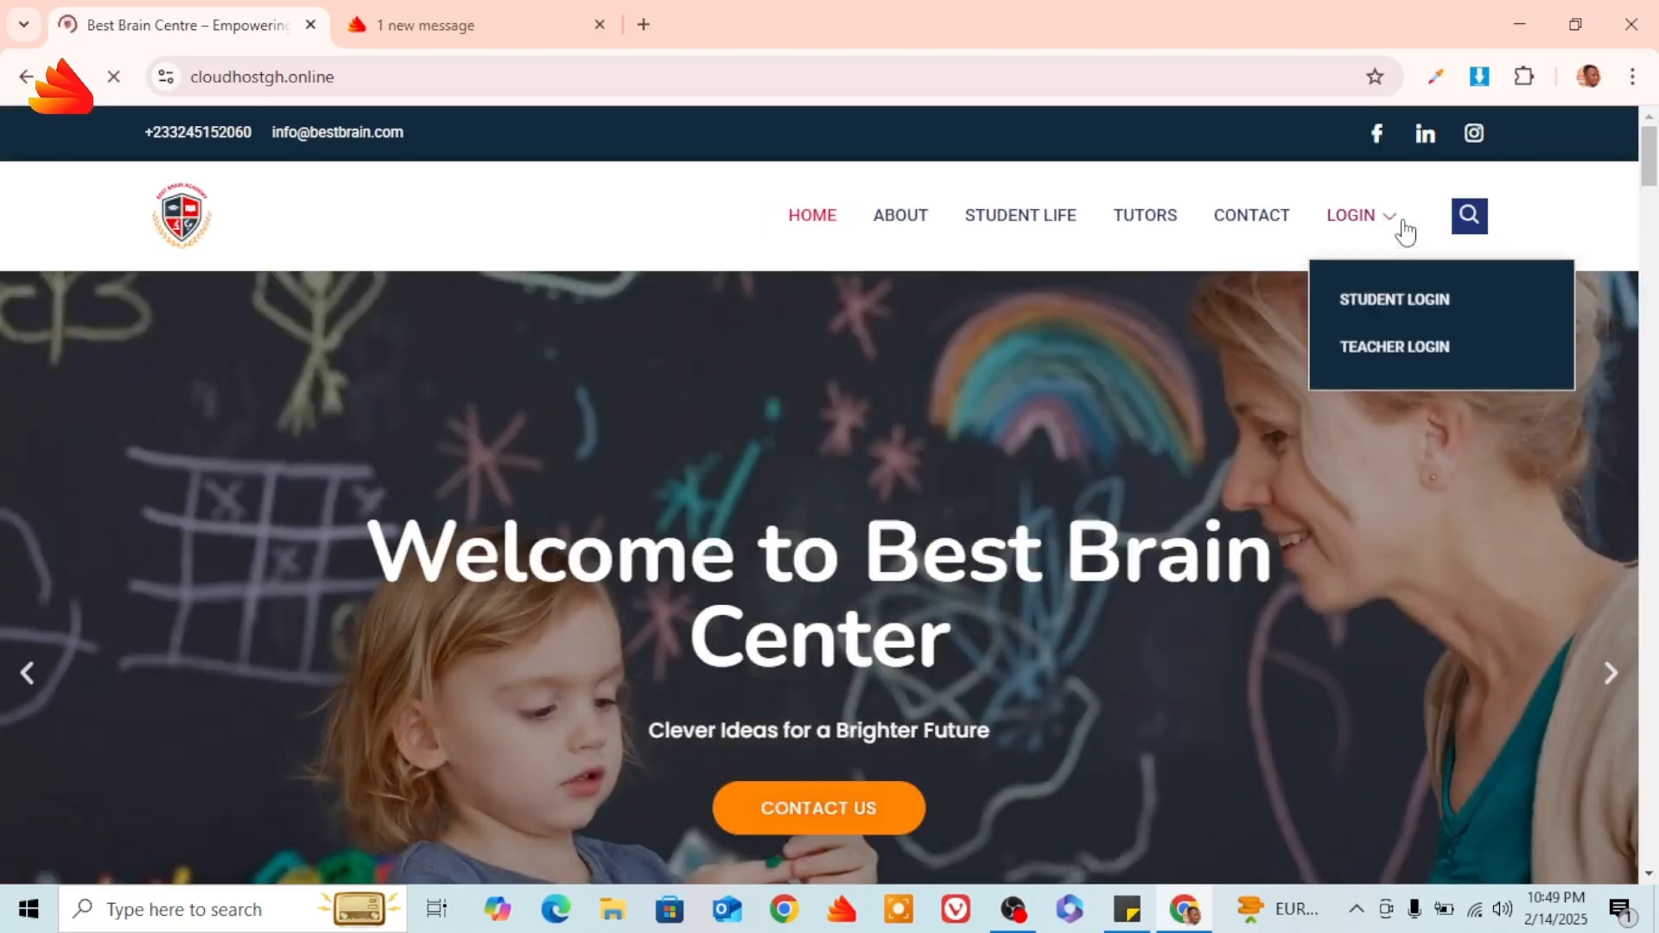
click(1399, 354)
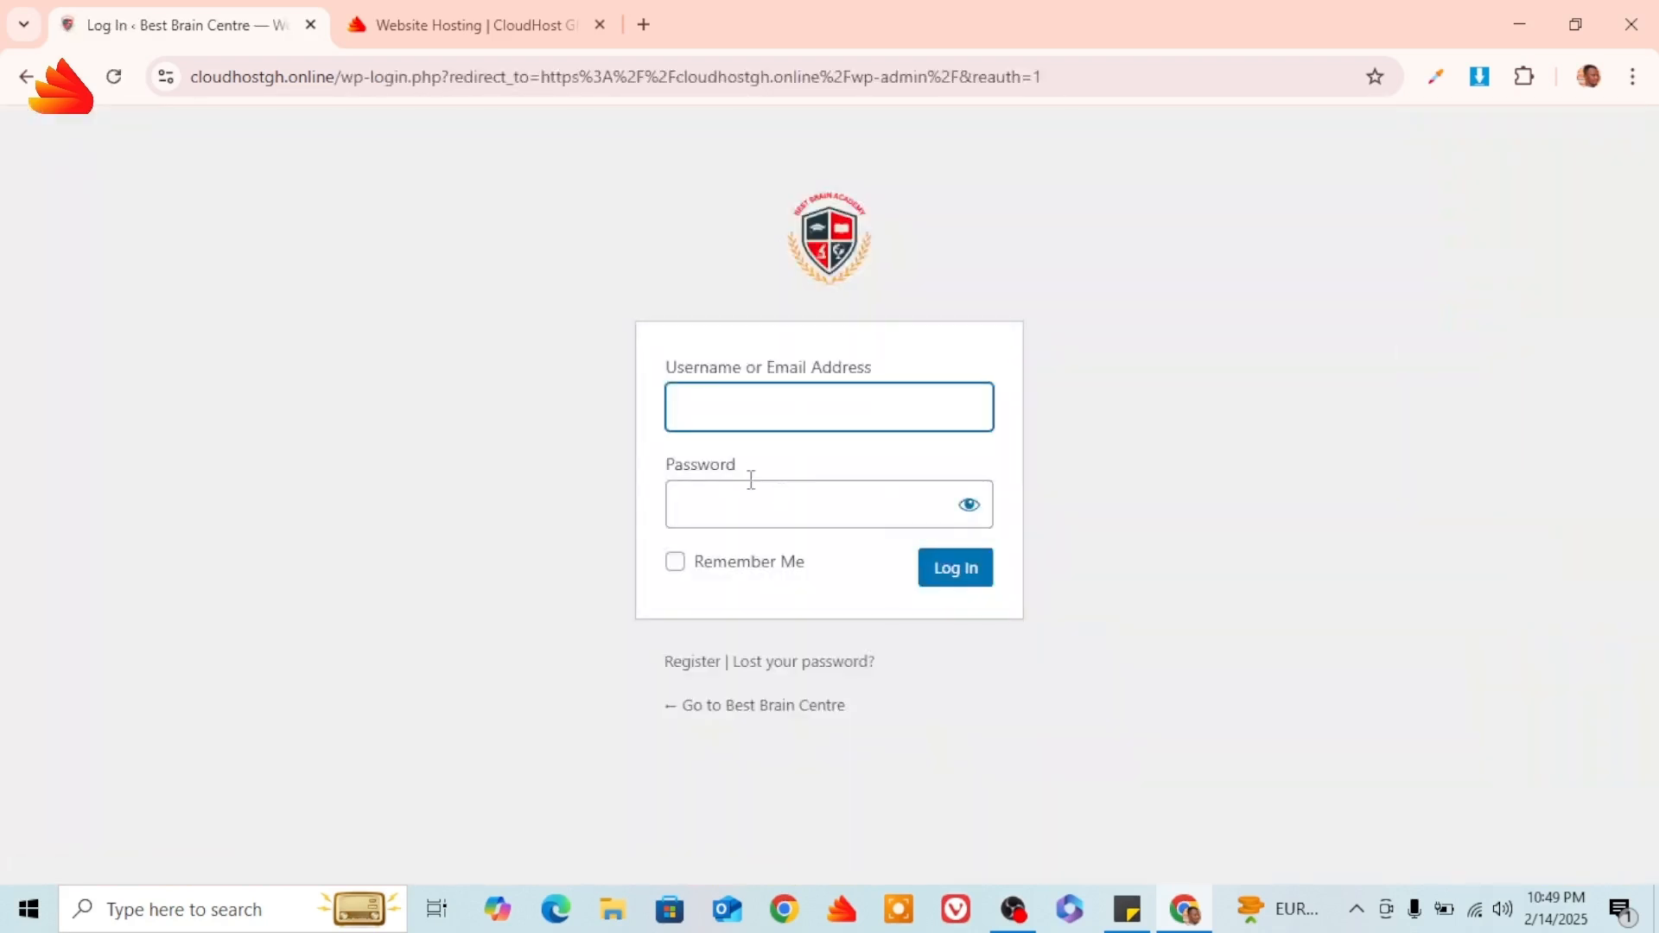
Log in to the portal with the teacher's username and password.
click(750, 421)
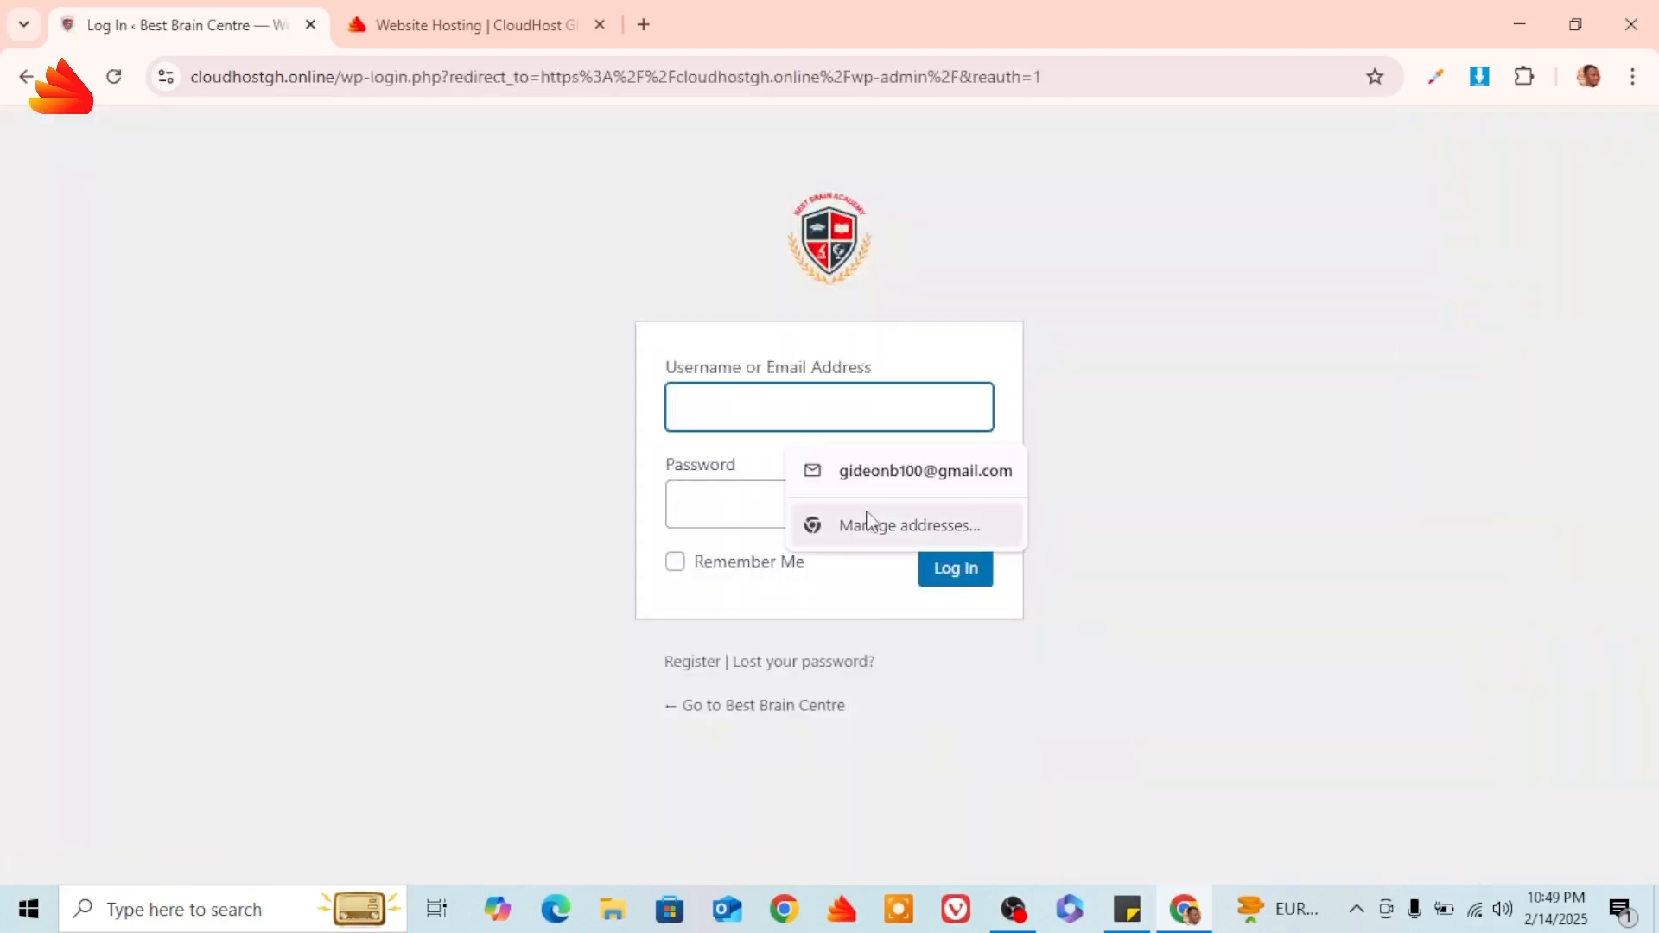
text(dar)
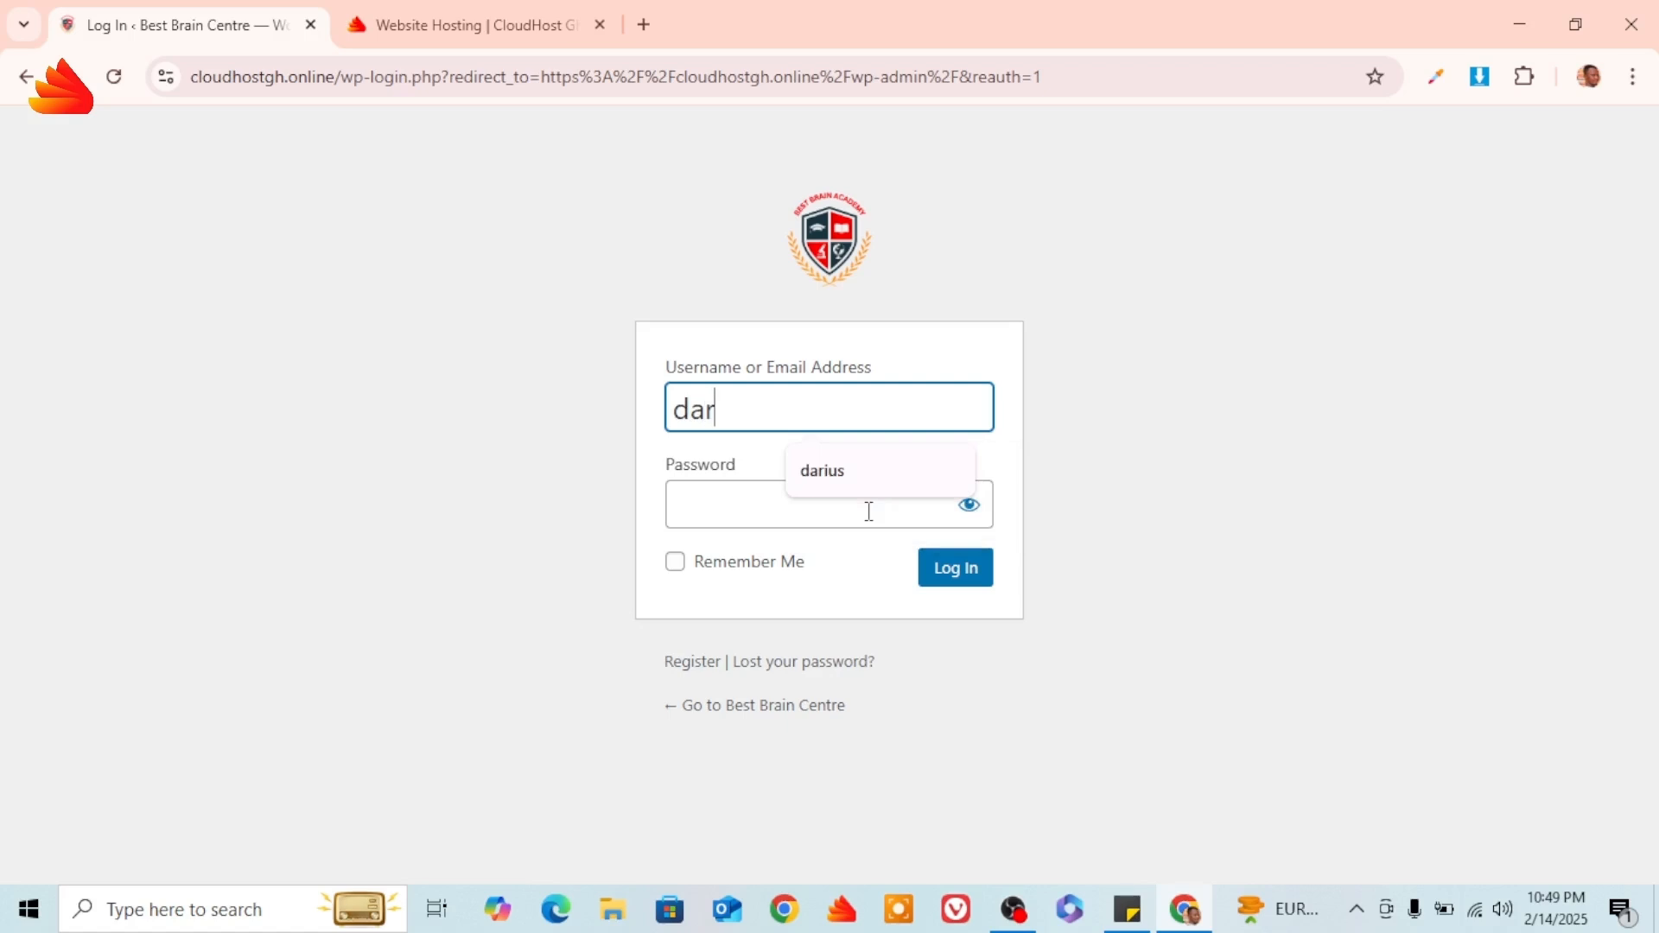
text(ius)
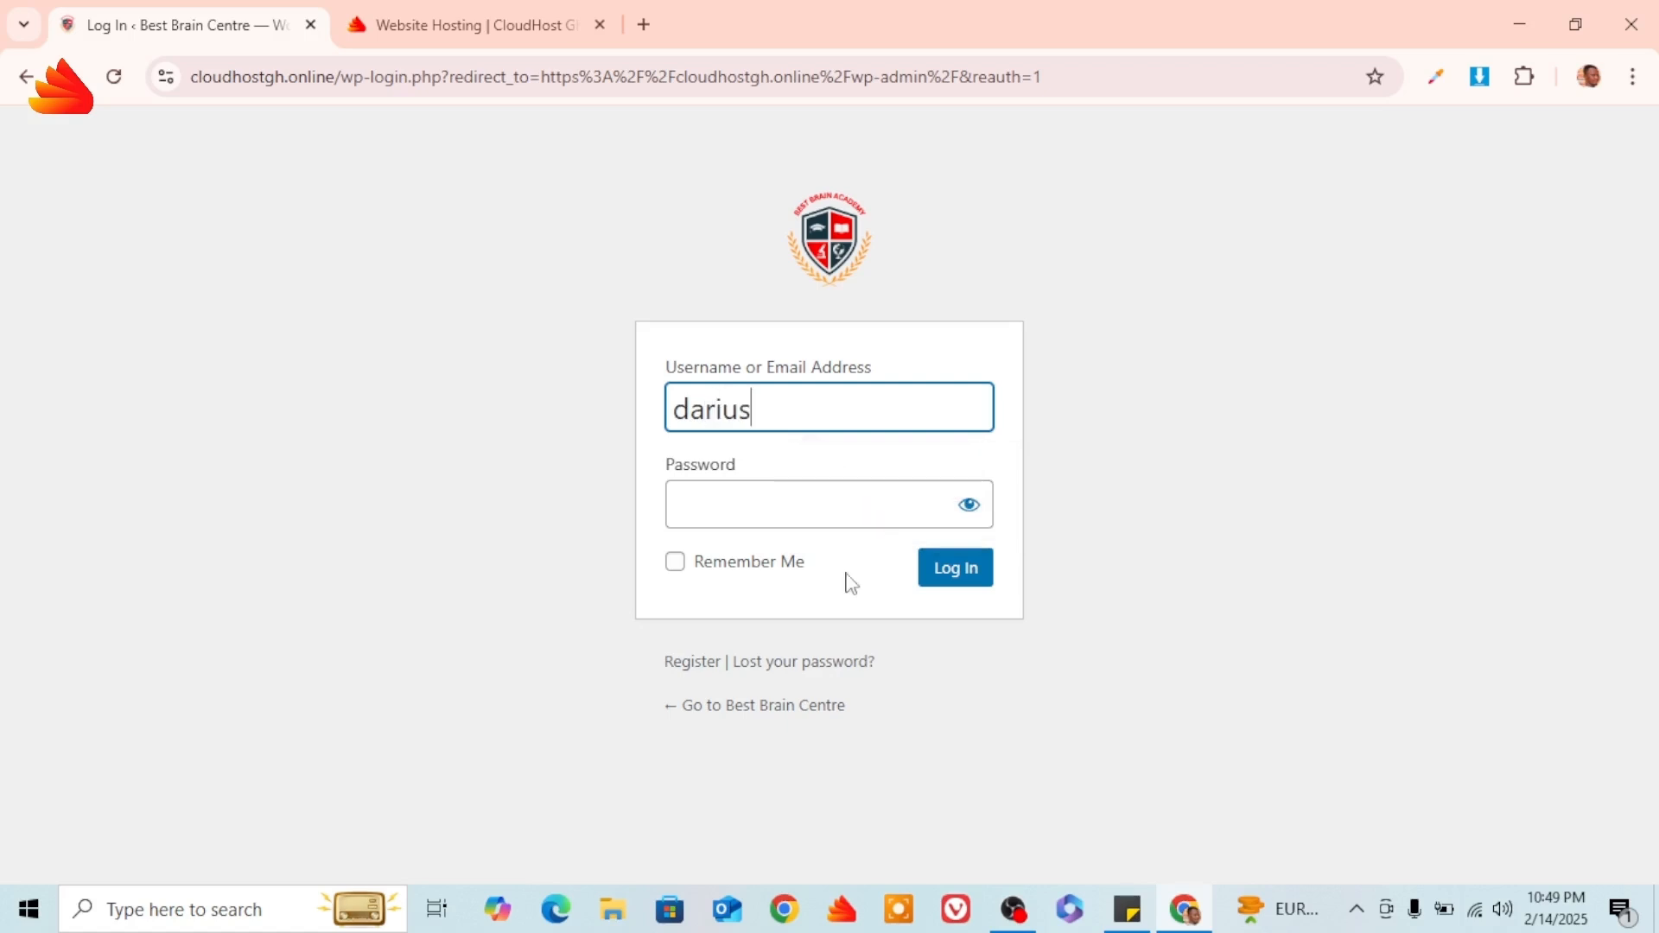
click(837, 516)
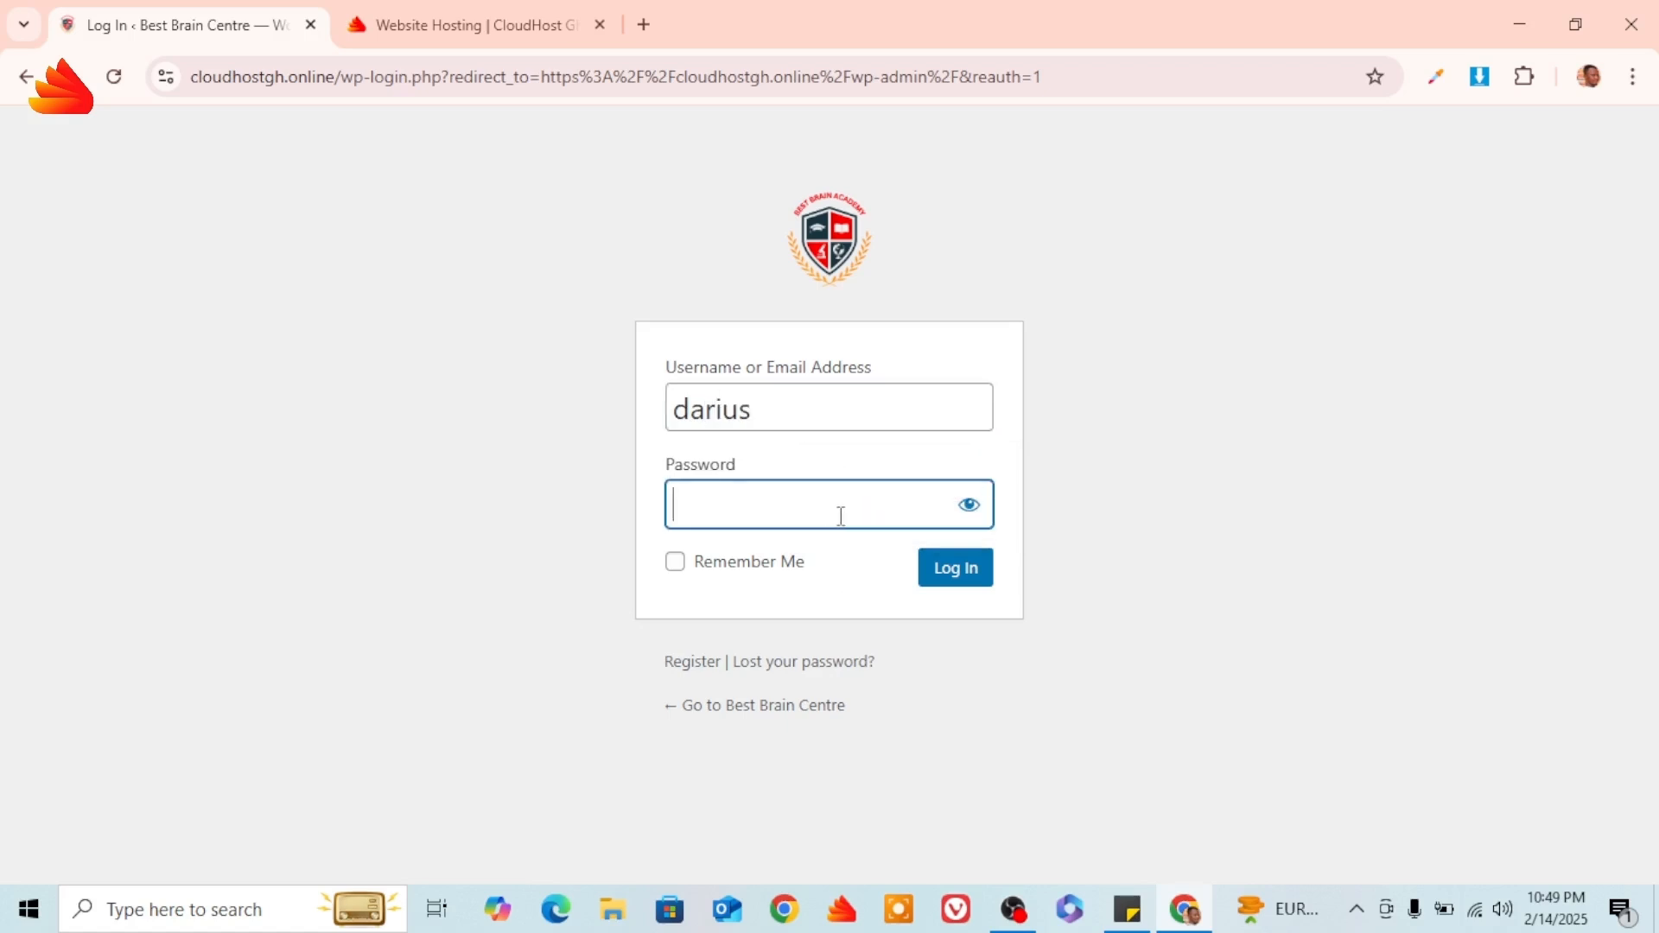
text(••••••••••)
click(944, 574)
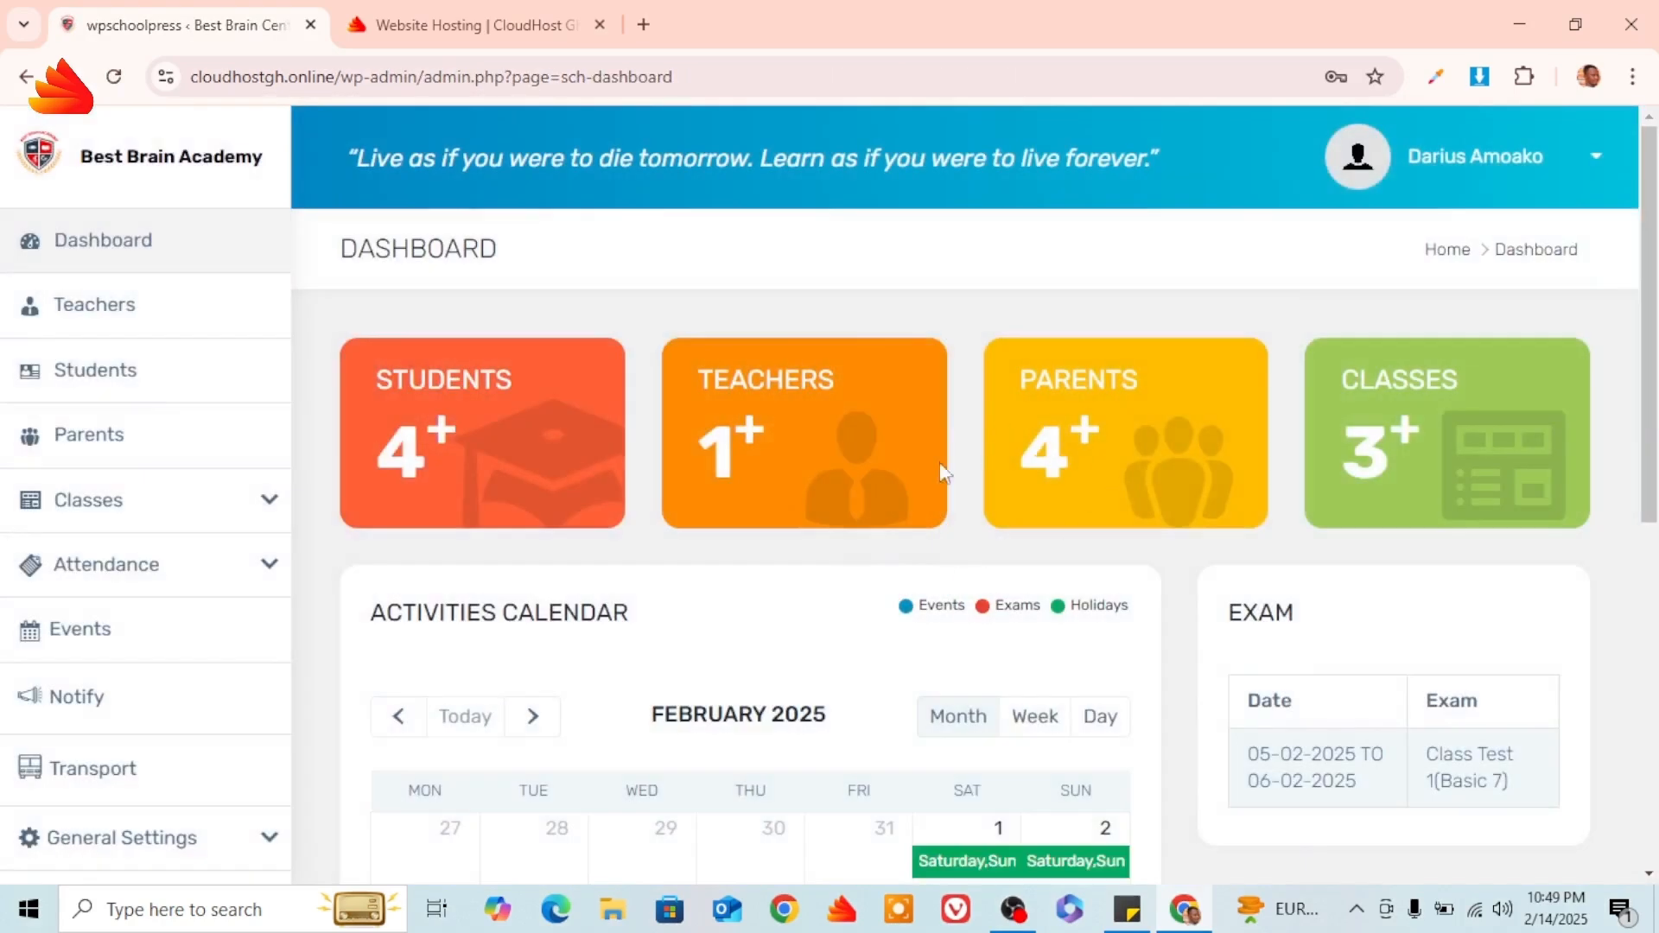
scroll(1400, 277, down, 3)
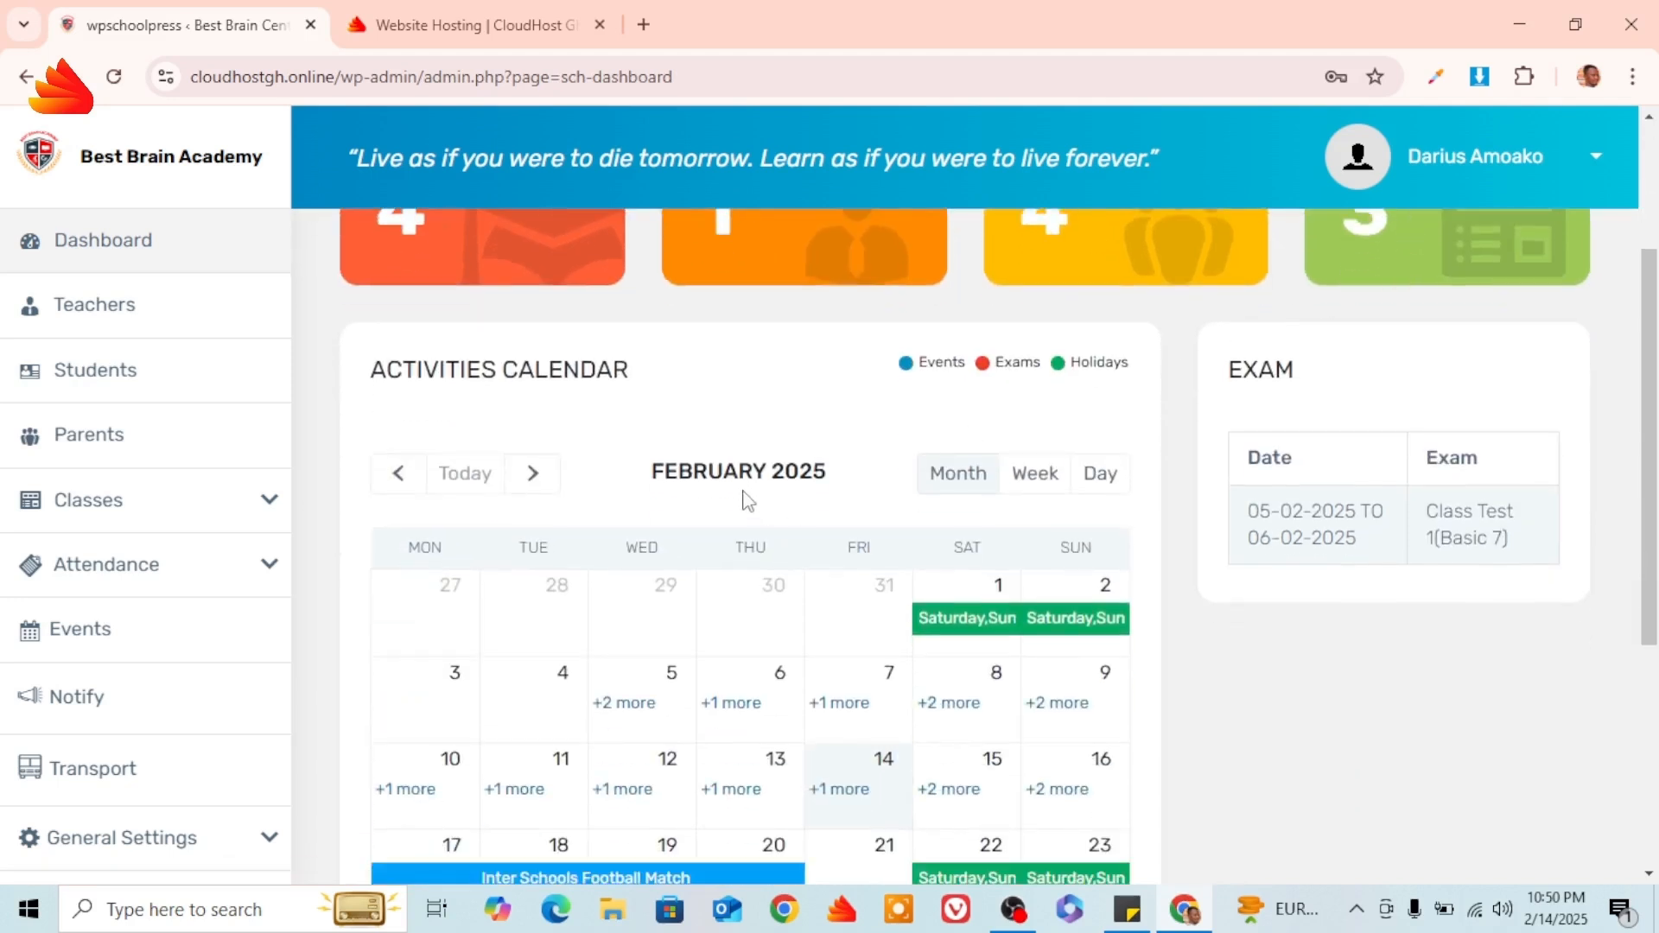
Review the four students (Student 1 to Student 4) on the Students page, then expand the Attendance menu.
click(119, 379)
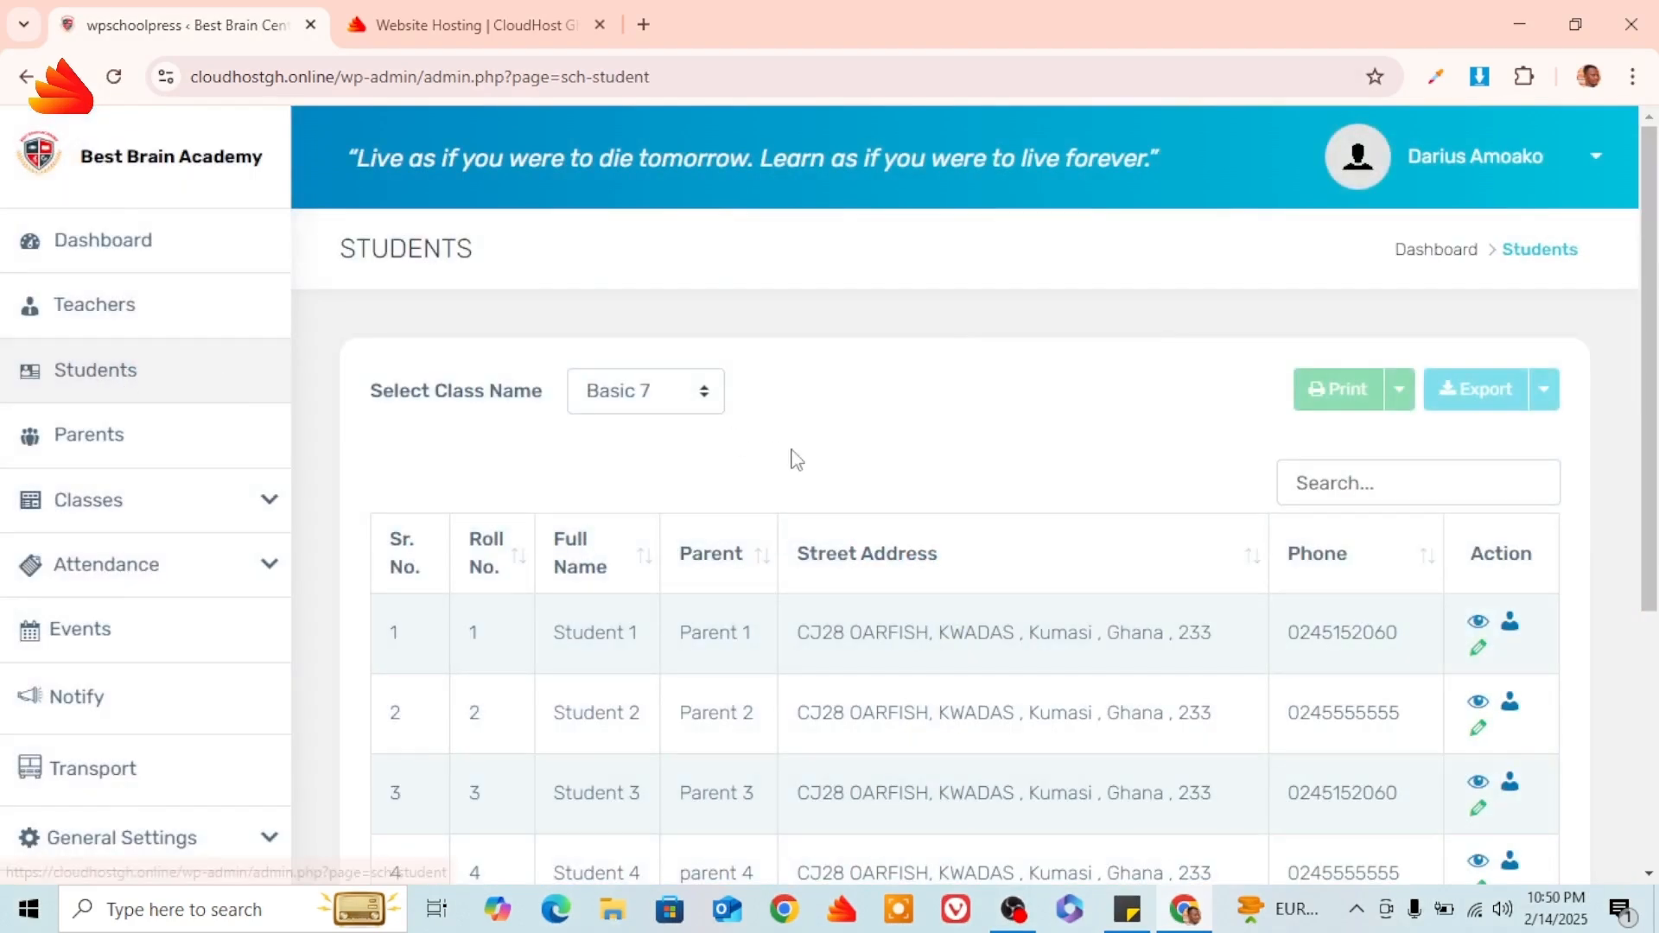
scroll(795, 458, down, 3)
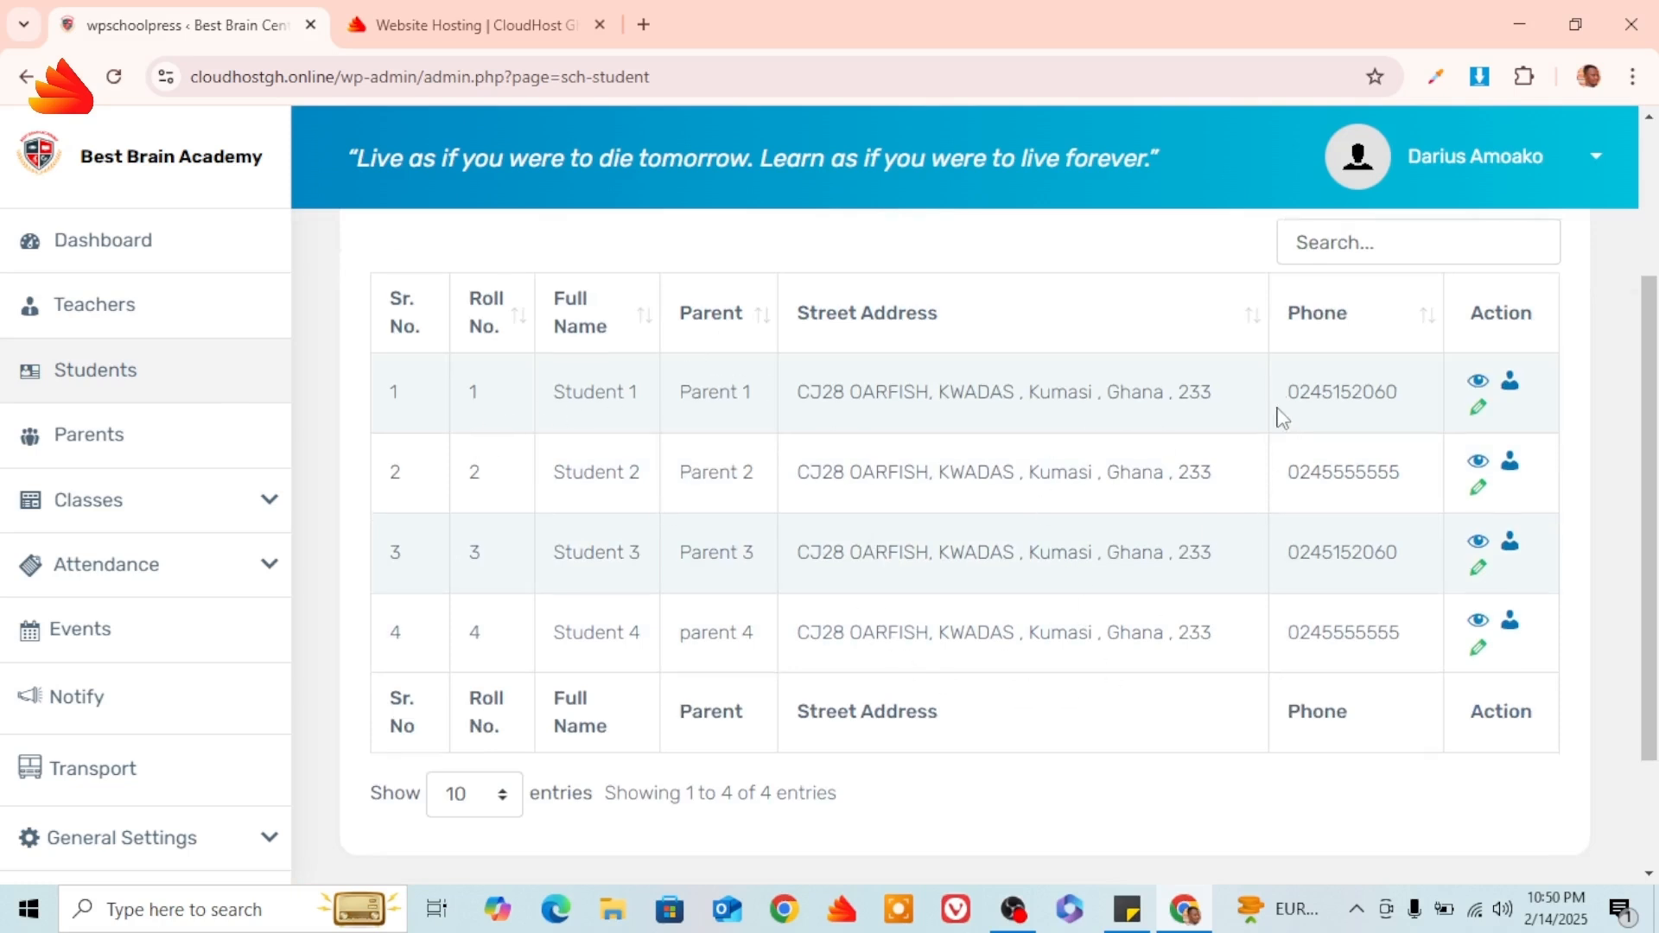
scroll(1365, 507, up, 2)
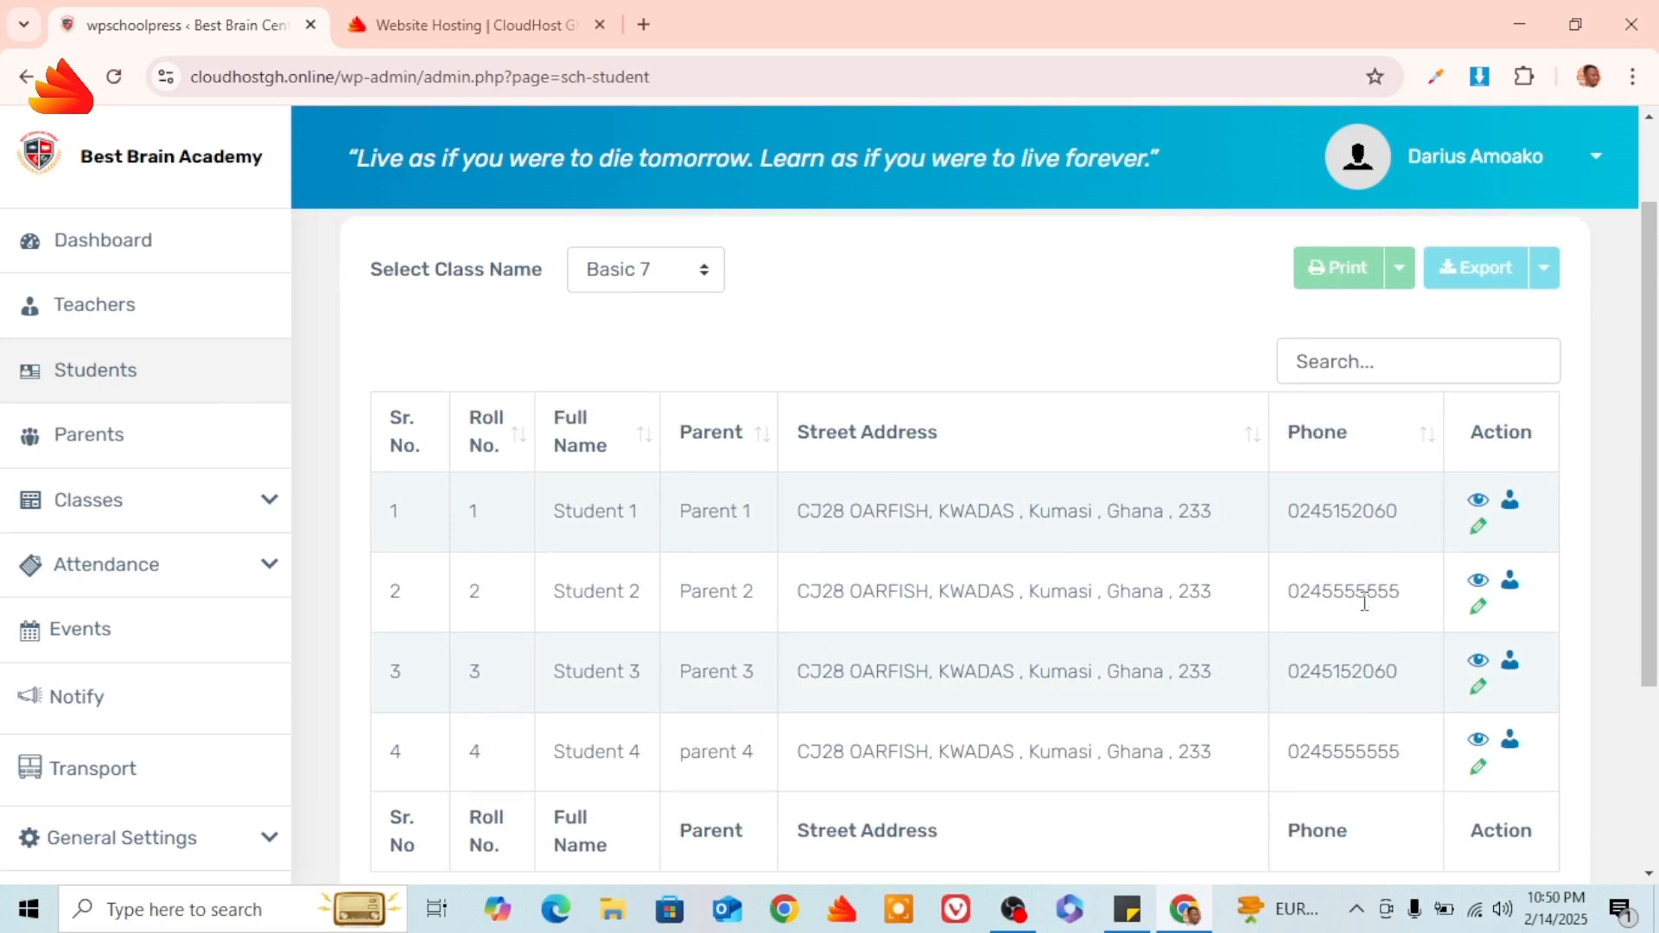
scroll(1365, 602, down, 2)
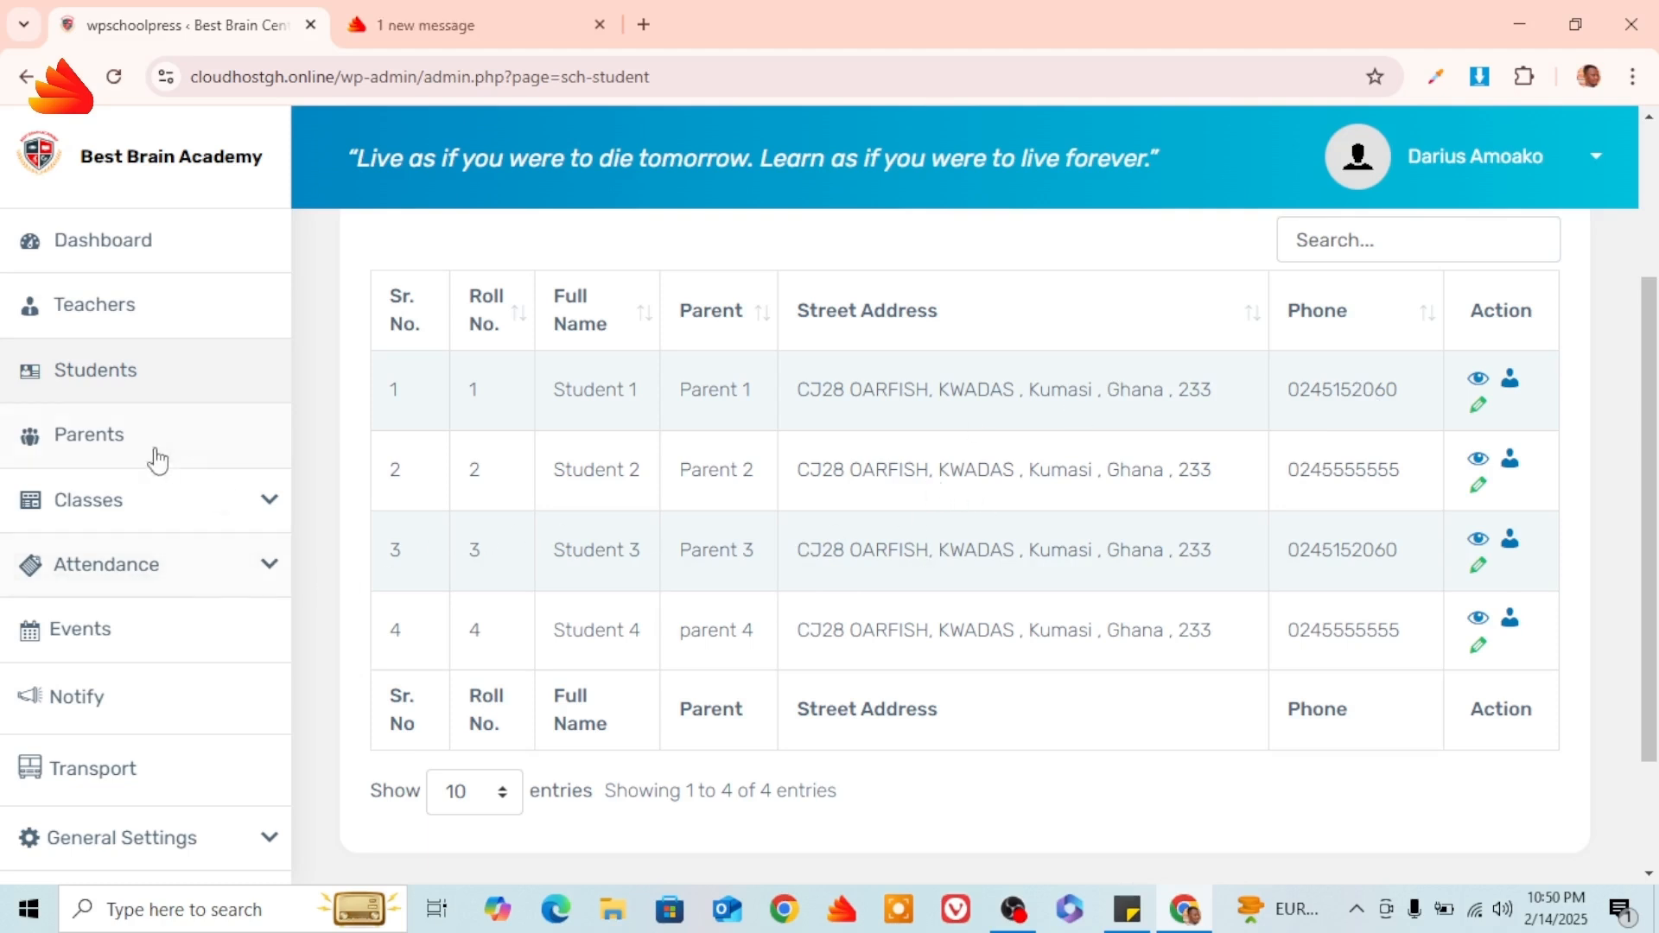
click(271, 573)
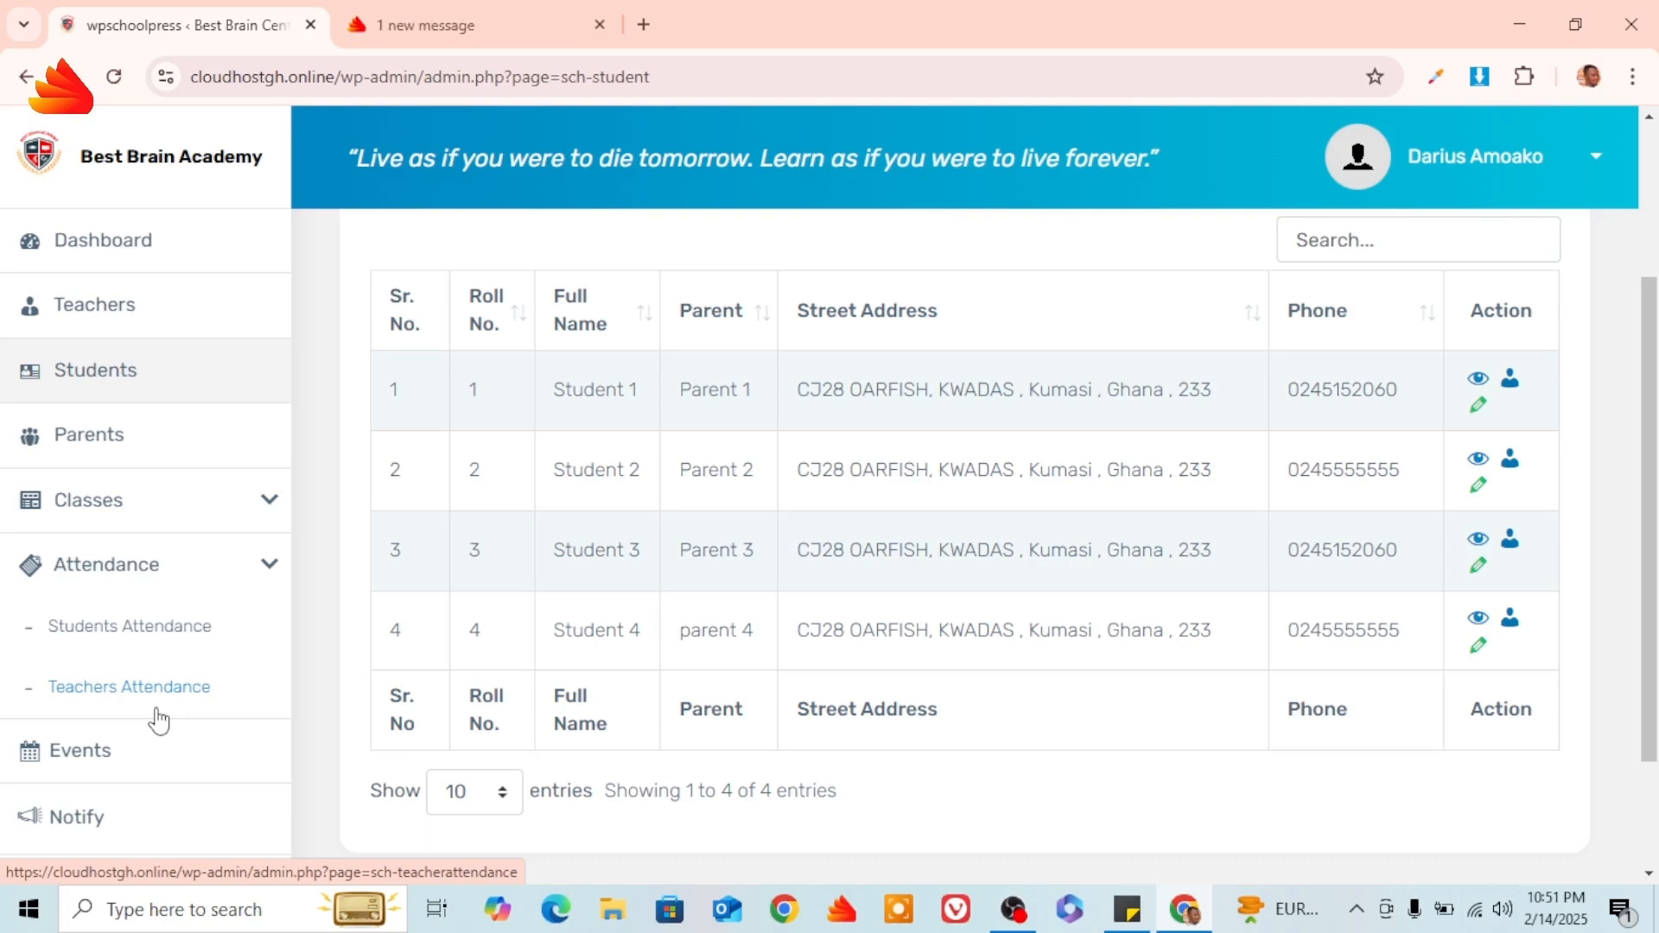
View the teacher attendance record for 02/14/2025.
click(163, 698)
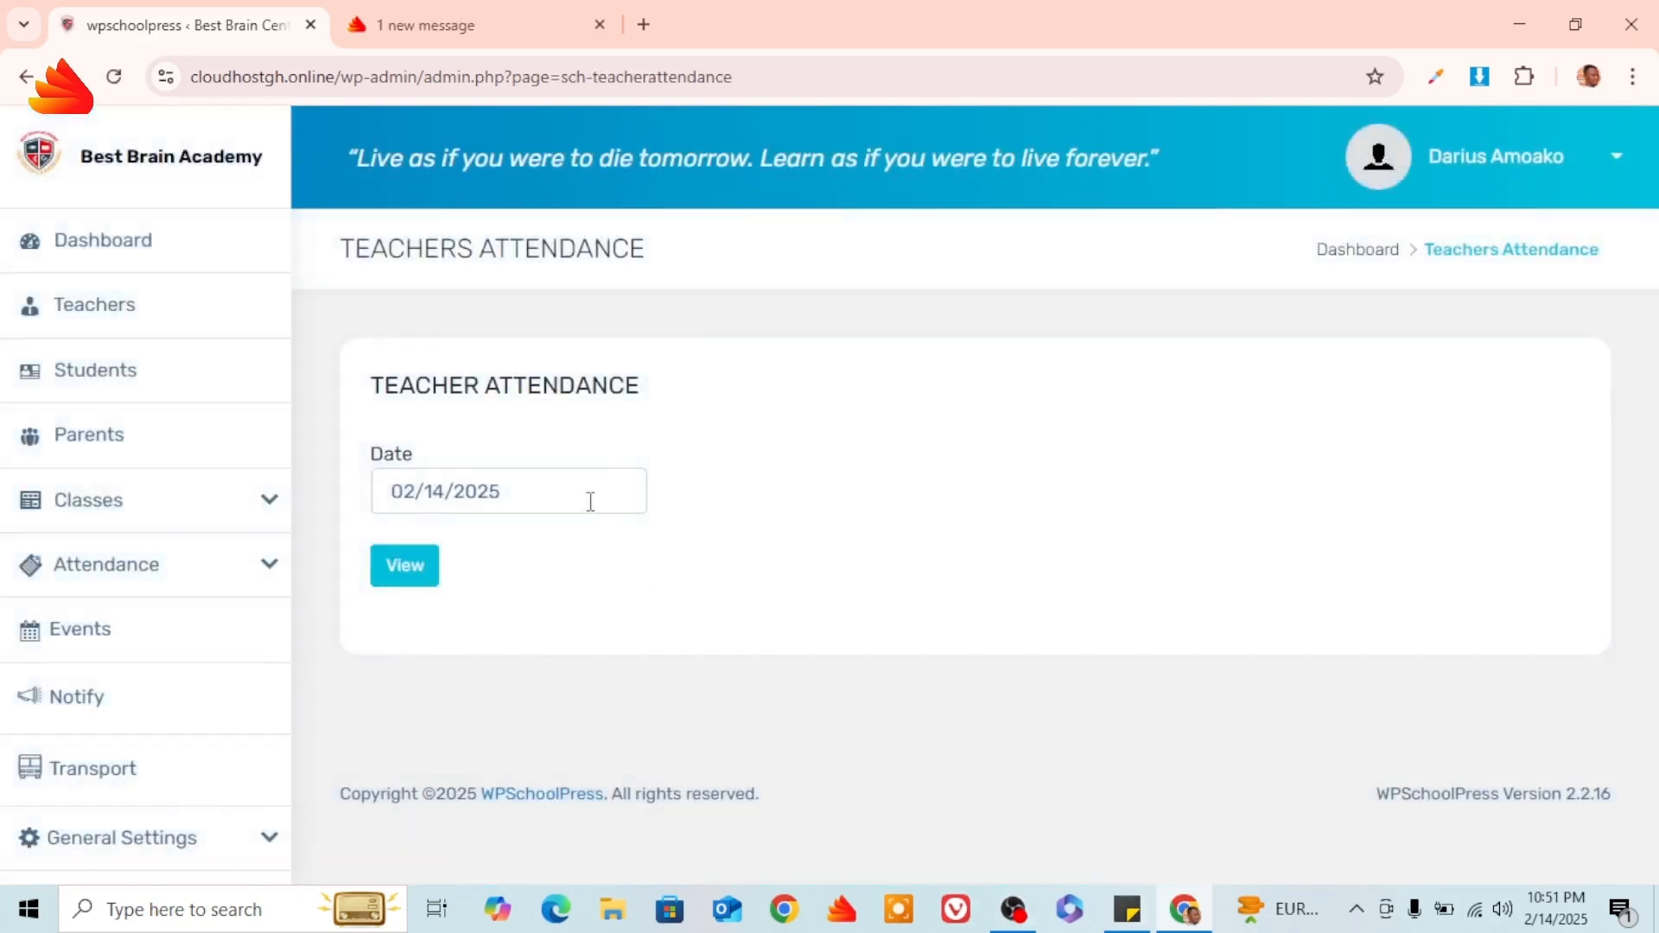
click(557, 491)
click(992, 374)
click(434, 570)
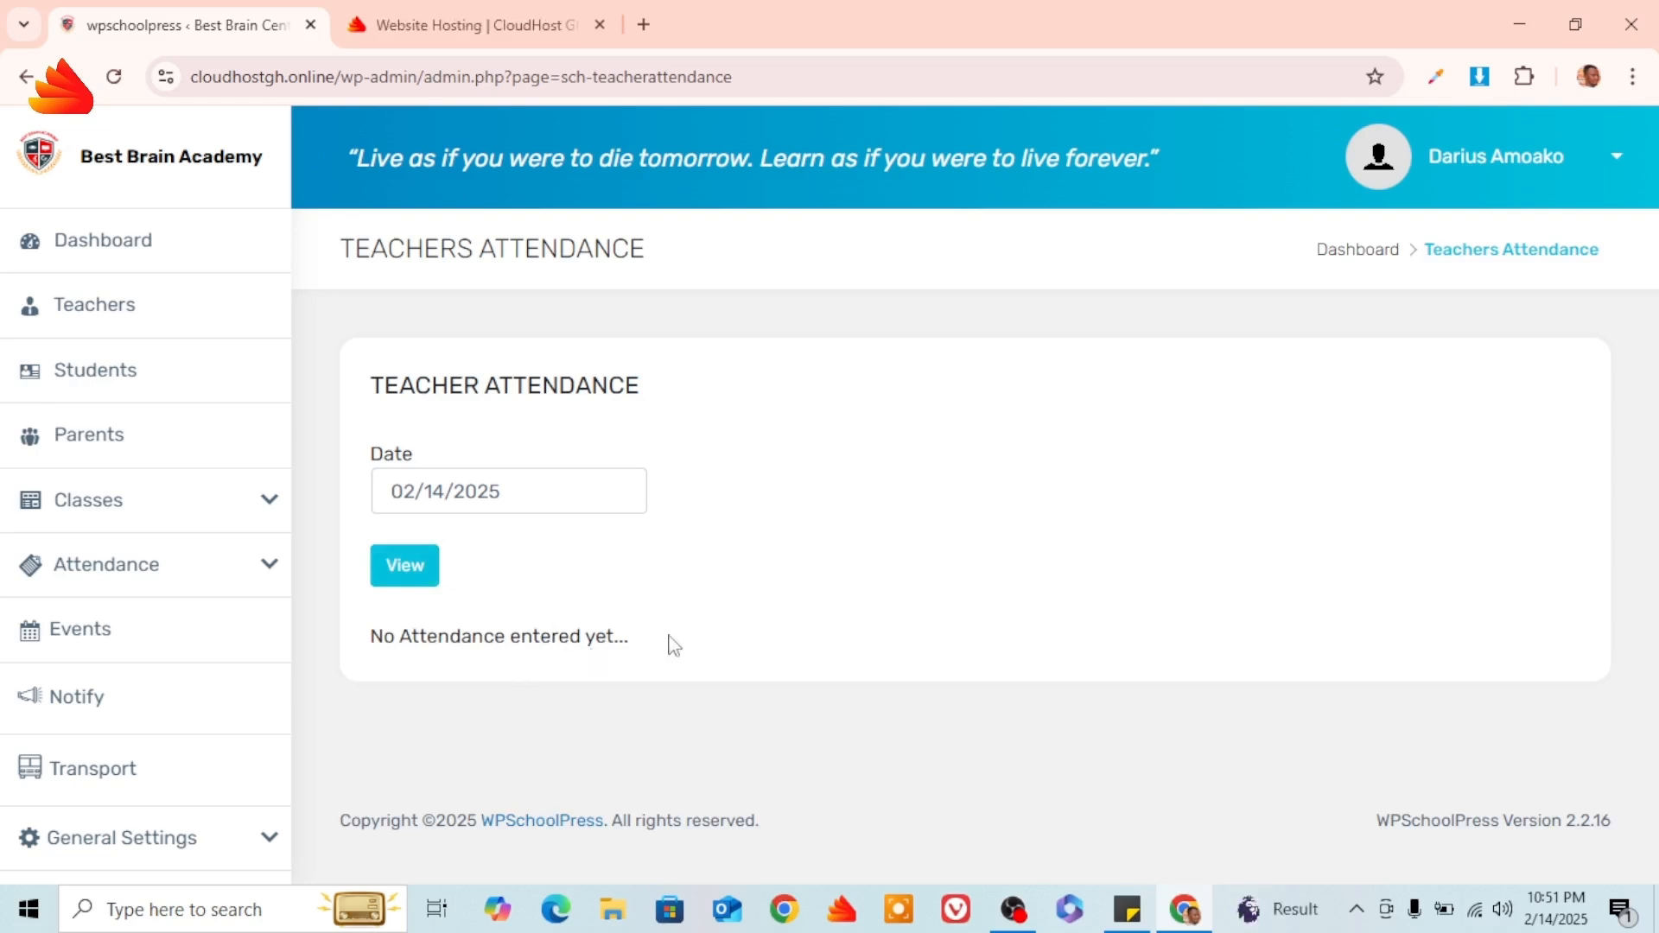
Switch the teacher attendance view to 5 February 2025, showing the teacher Present.
click(440, 489)
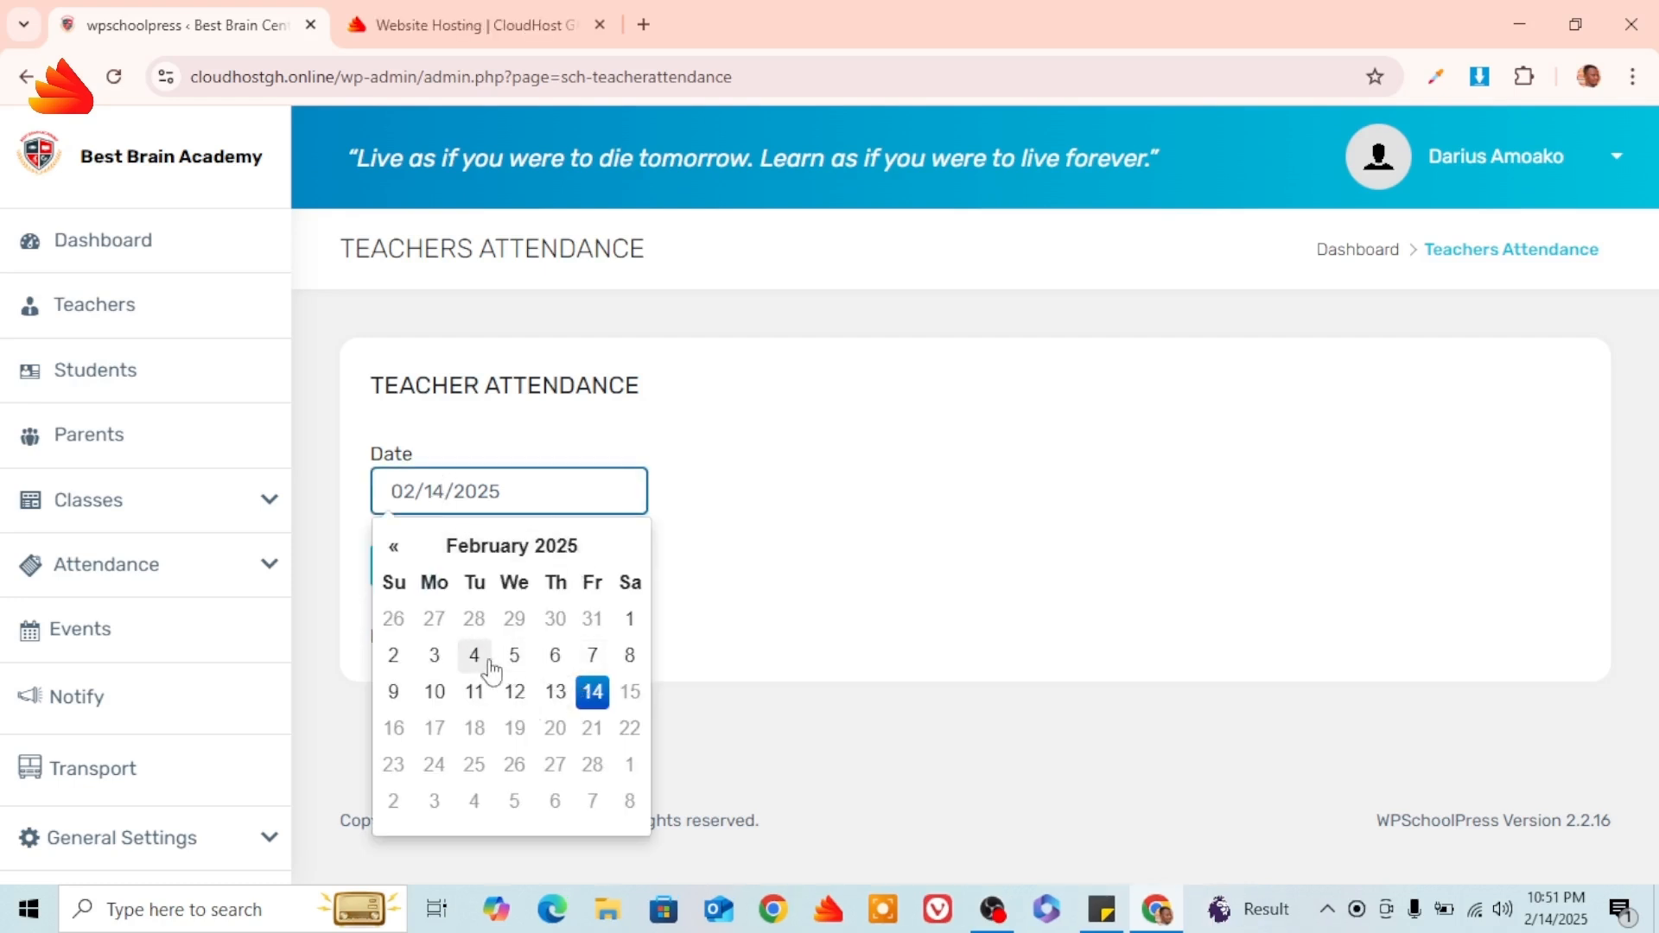
click(523, 661)
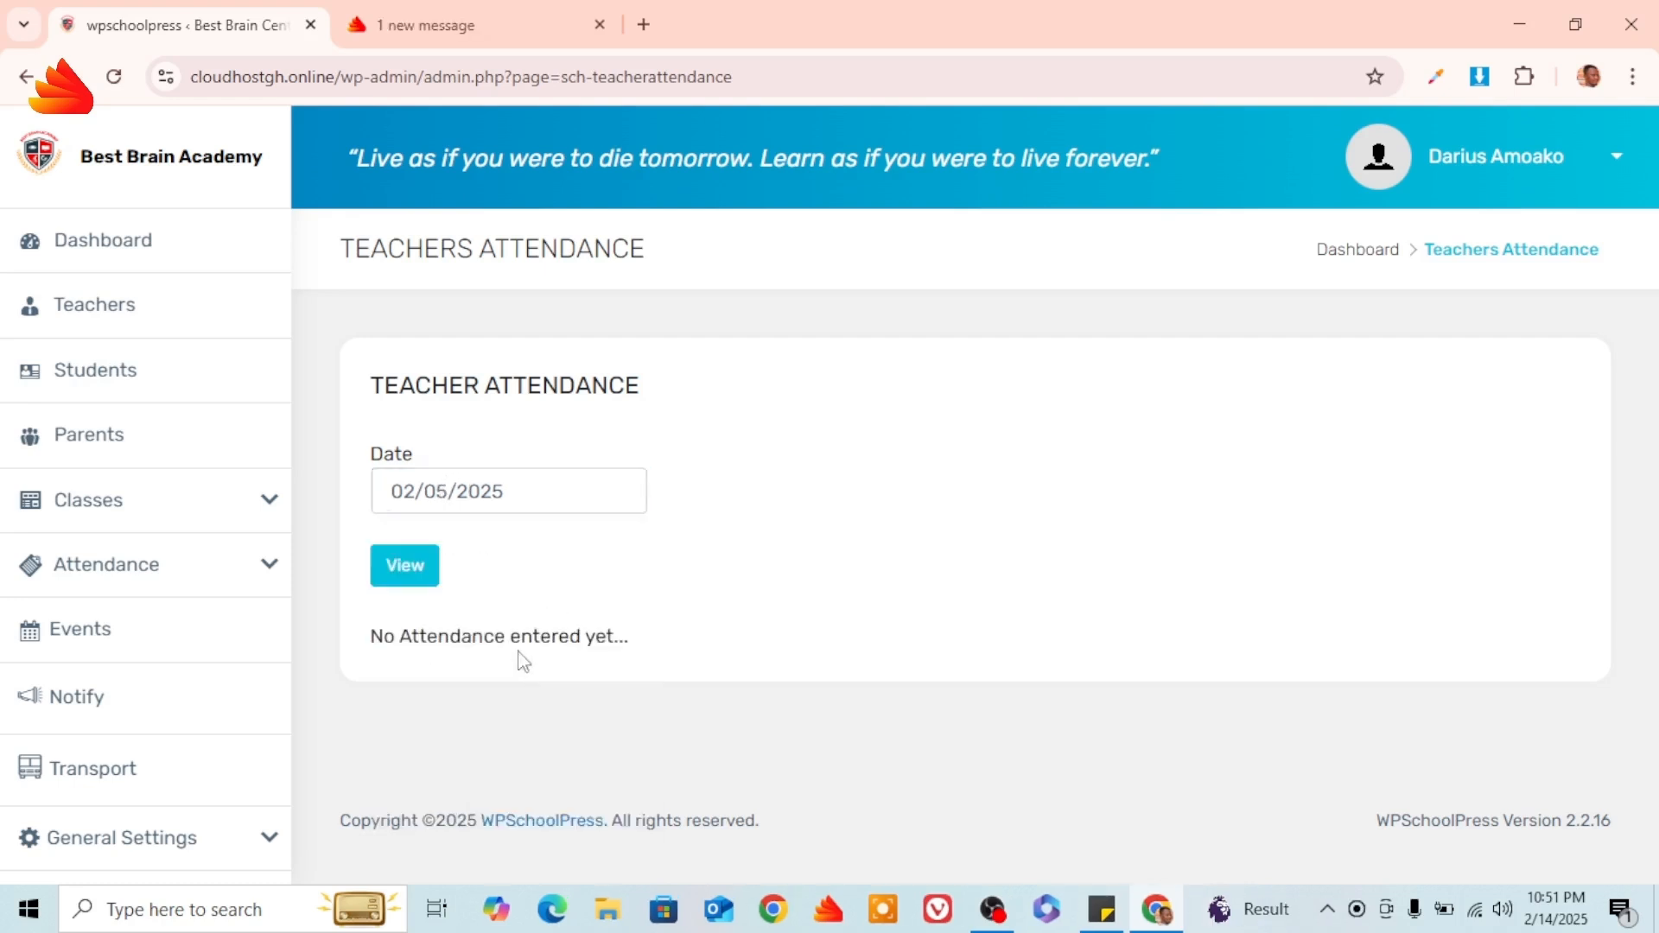
click(421, 574)
scroll(665, 562, down, 1)
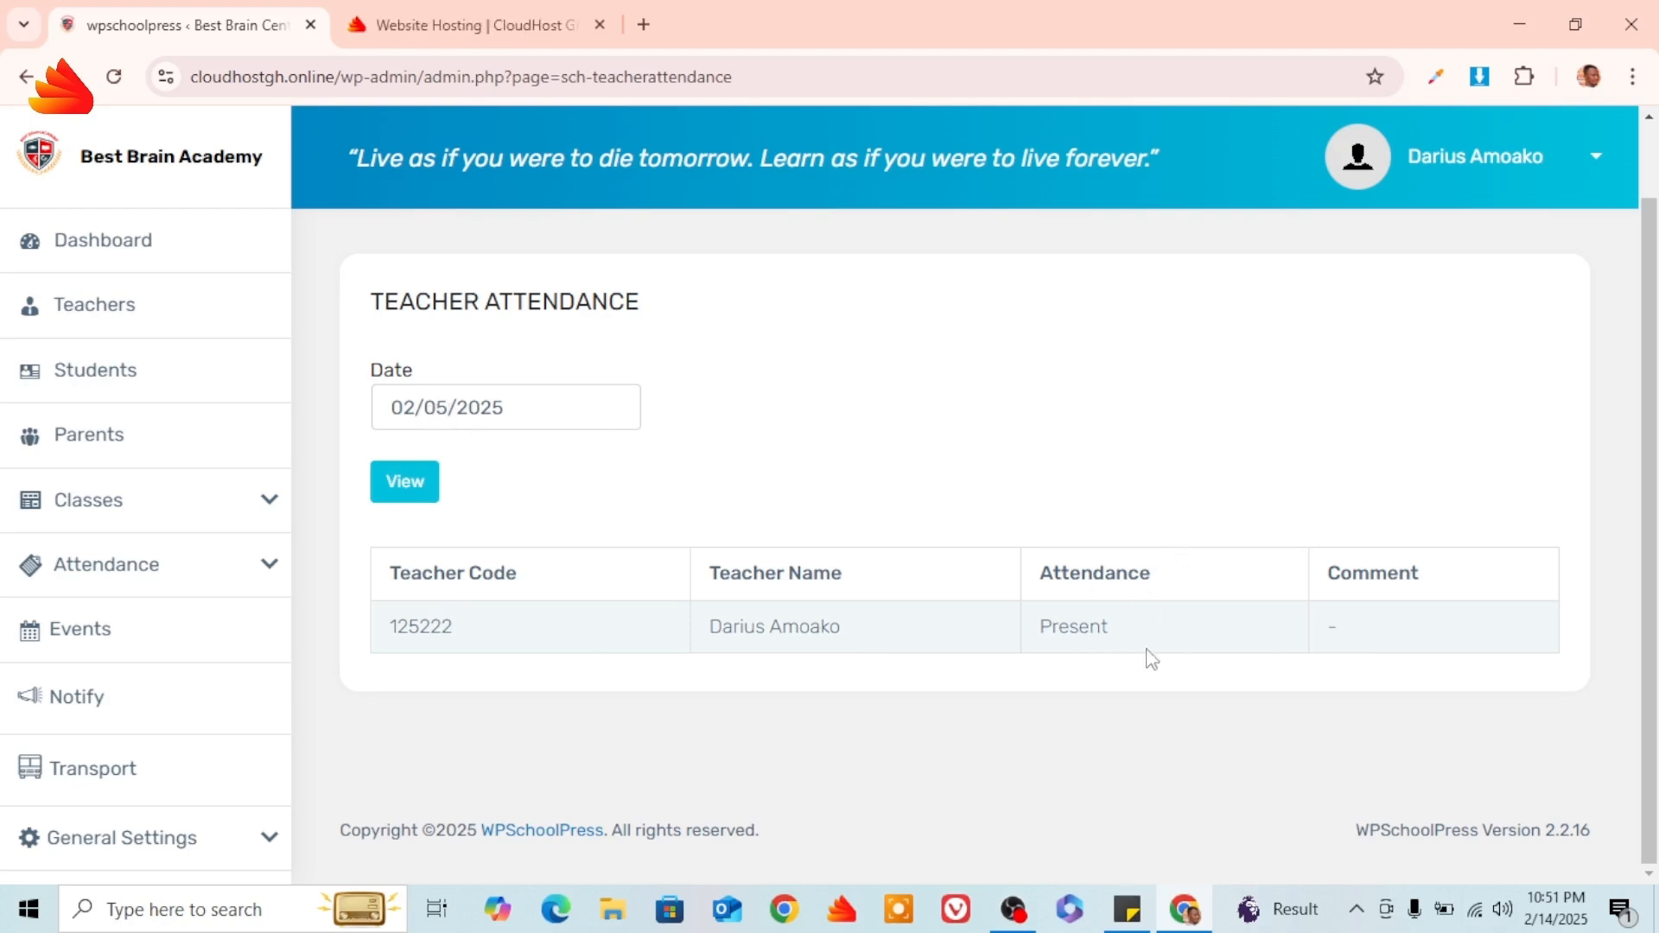
On Students Attendance, select class Basic 7 for 02/14/2025 and load its attendance form.
click(270, 570)
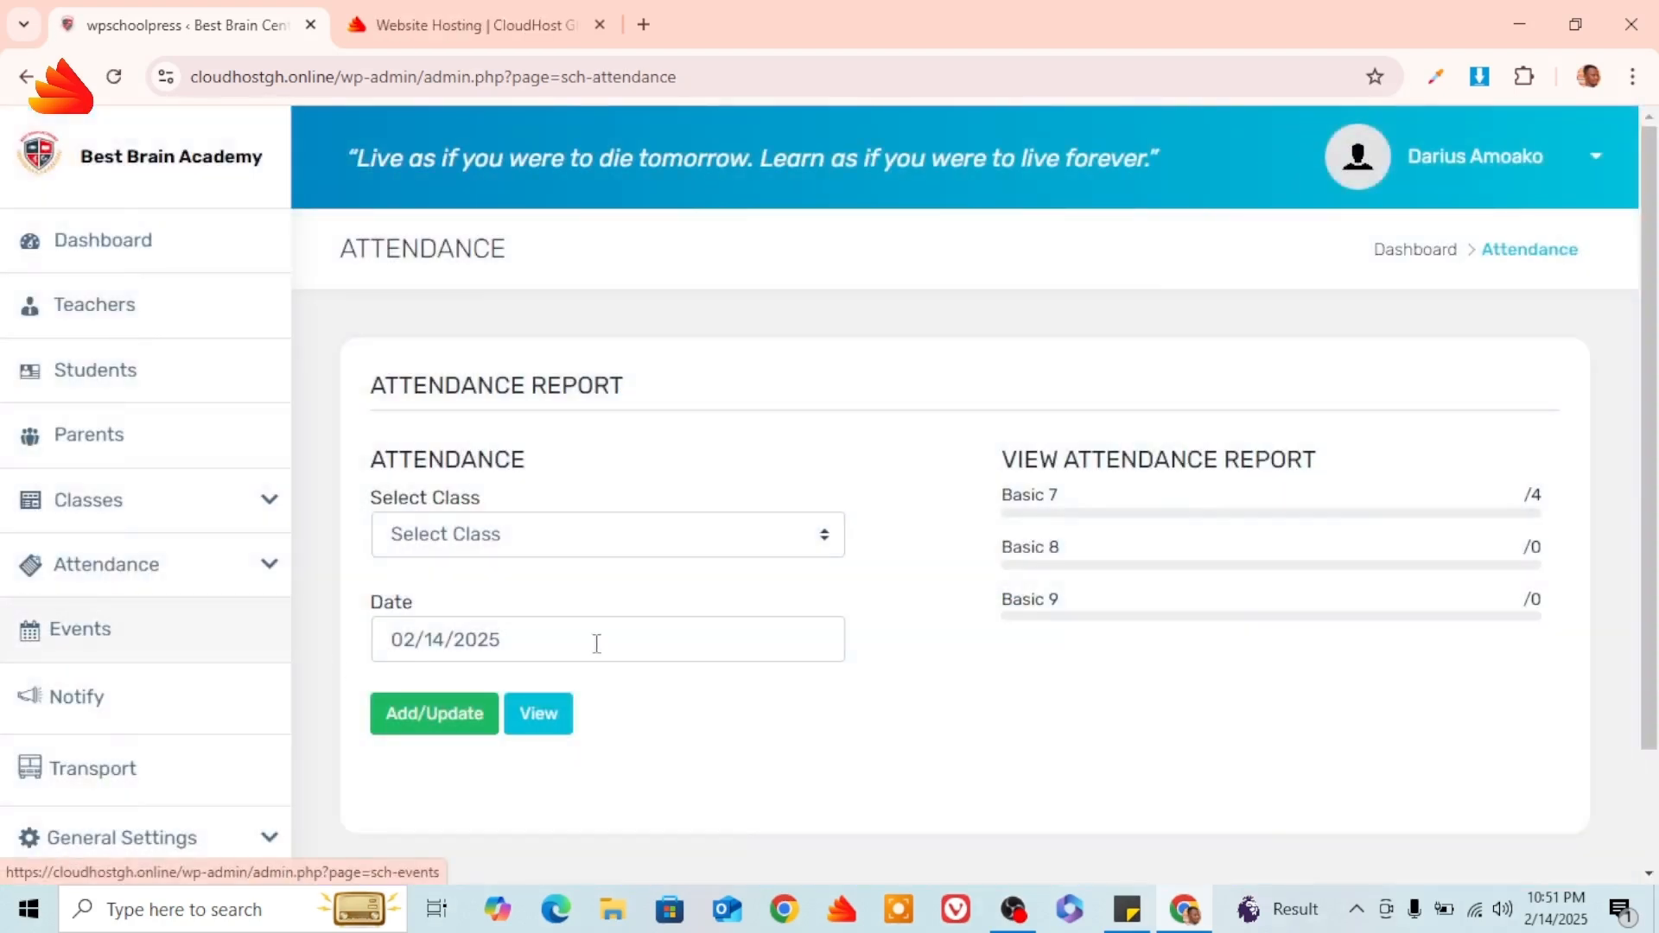
scroll(708, 527, down, 2)
click(613, 425)
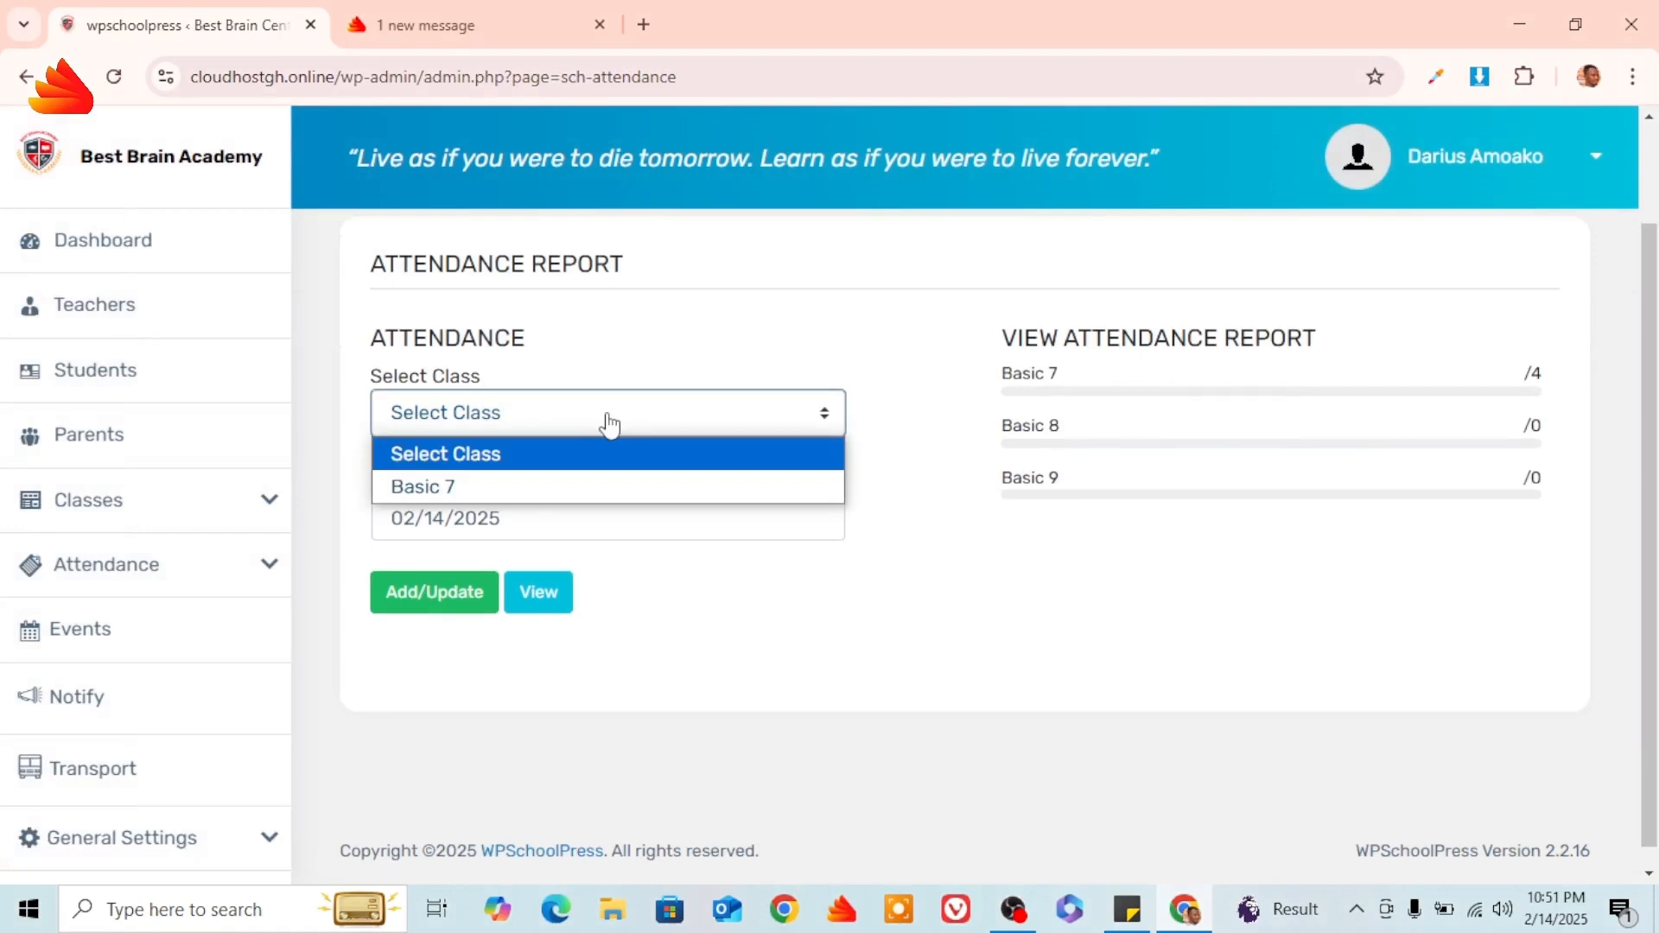
click(521, 489)
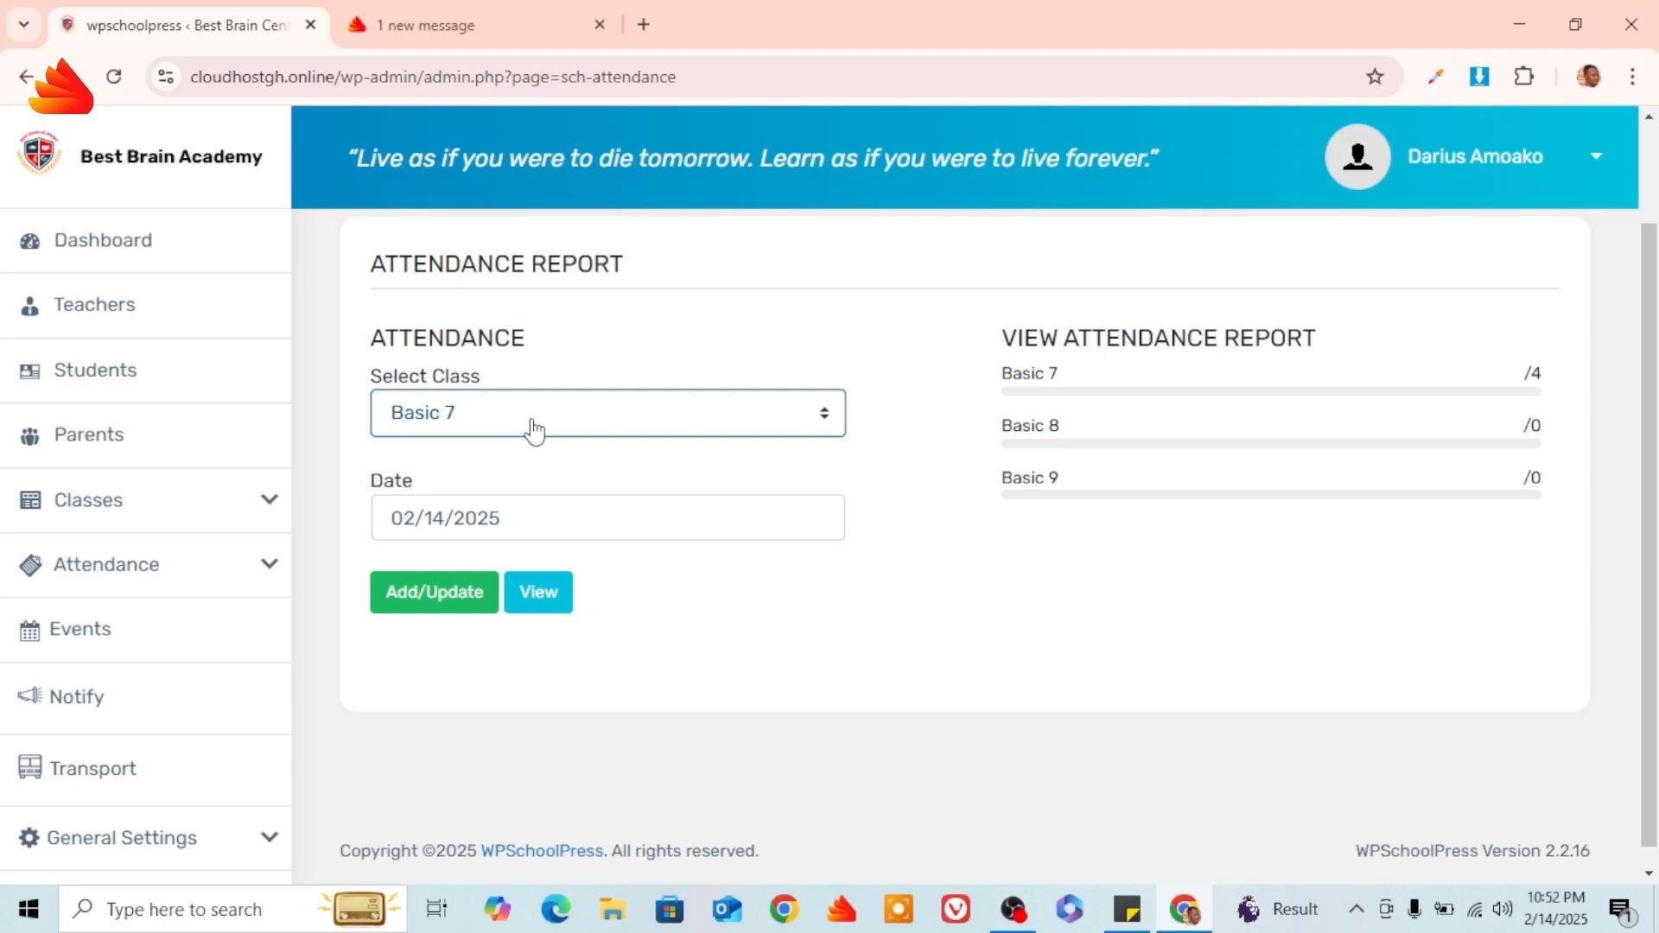
click(534, 429)
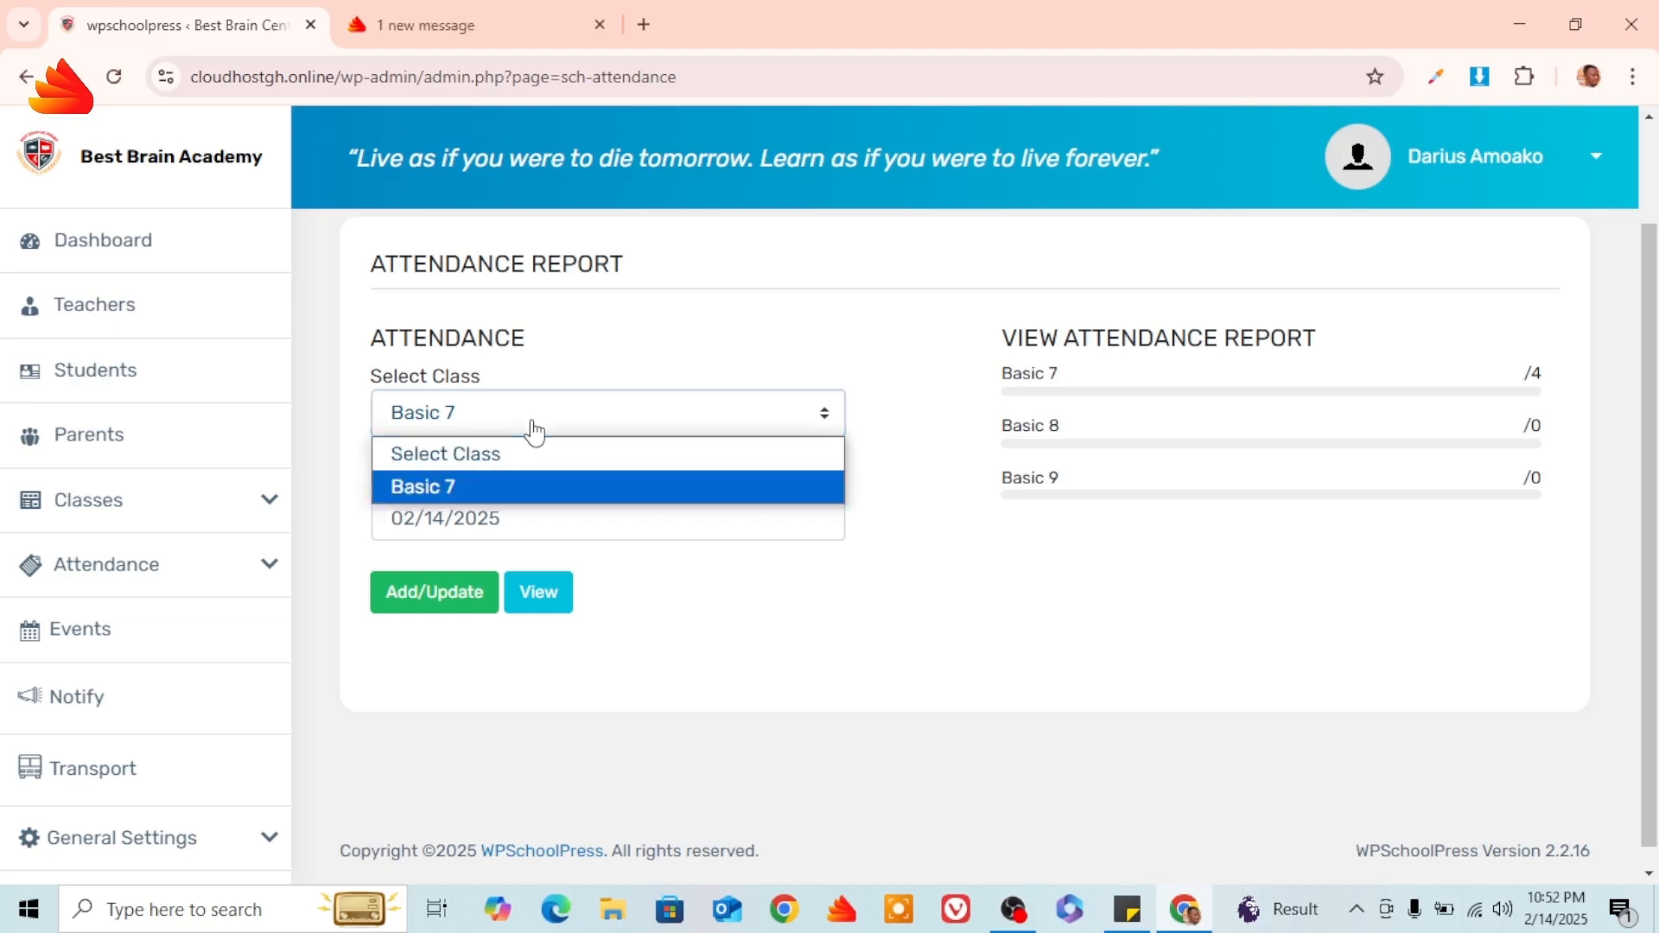
click(484, 487)
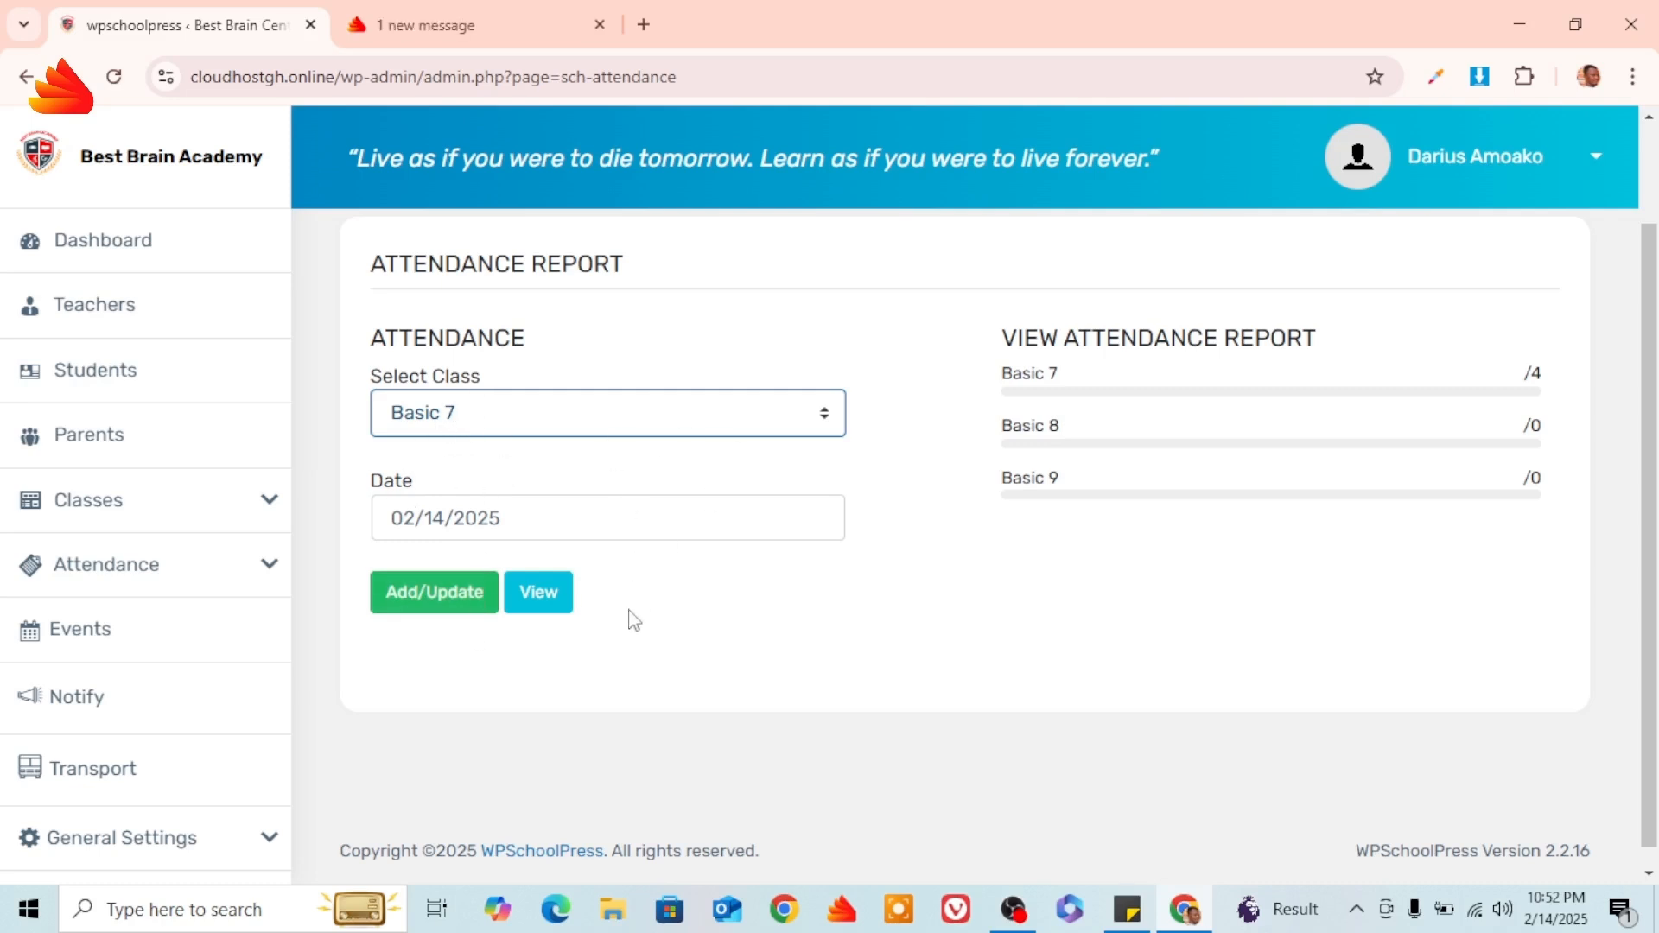
click(459, 610)
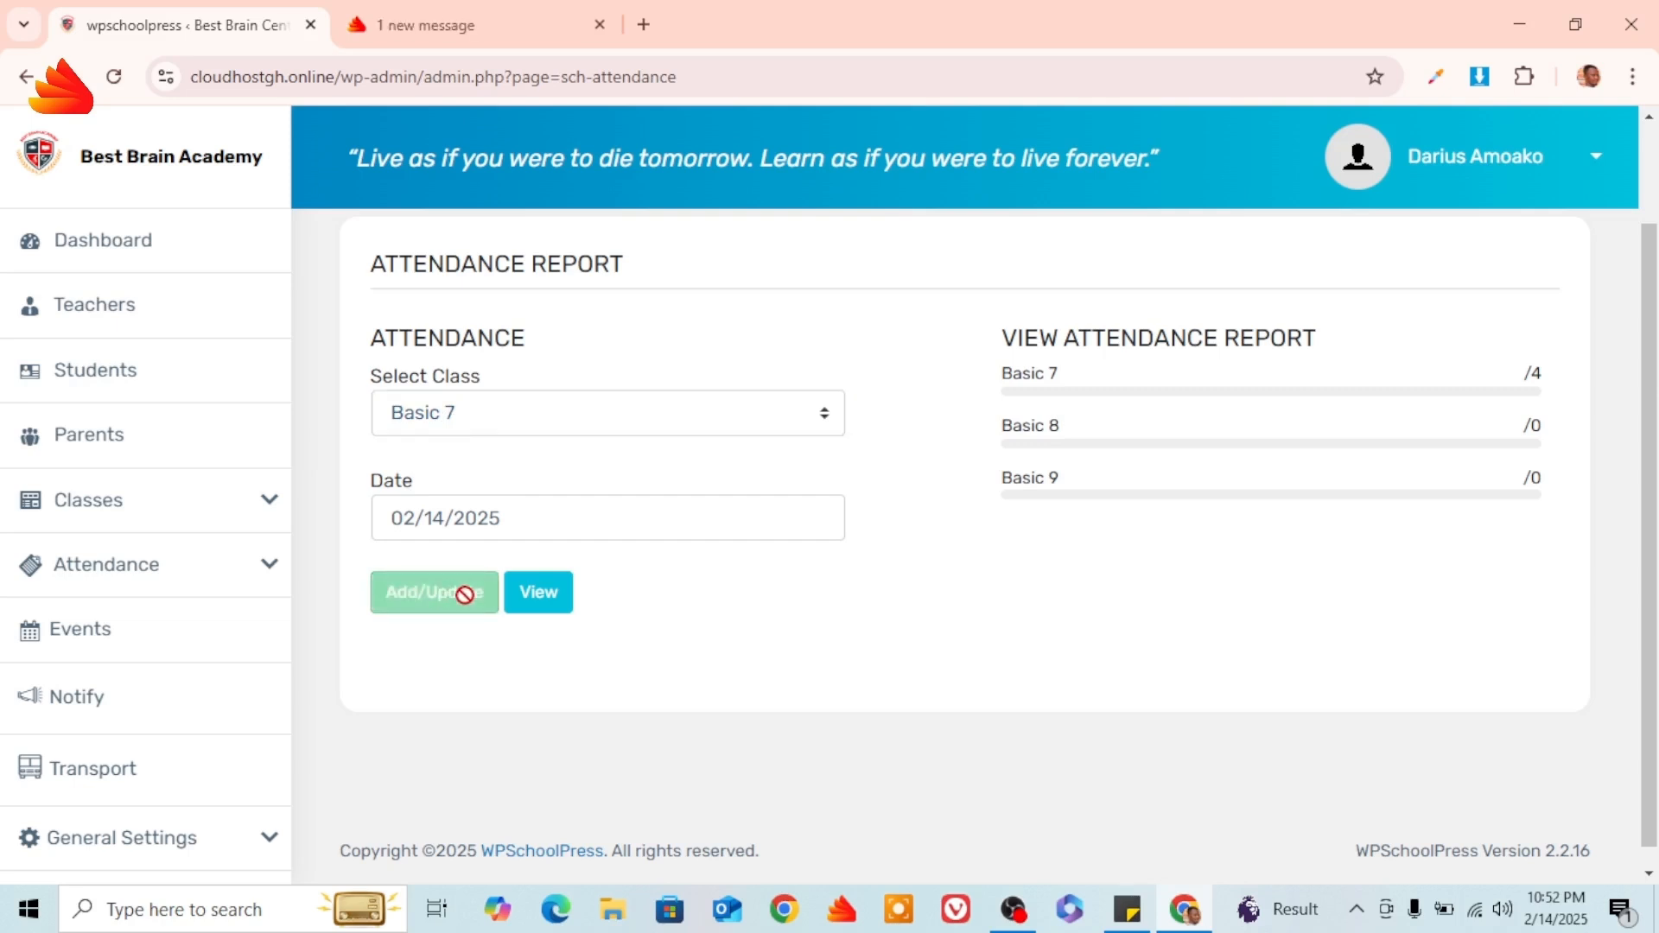
Confirm the attendance date 14-02-2025 and review the Basic 7 student list.
click(455, 516)
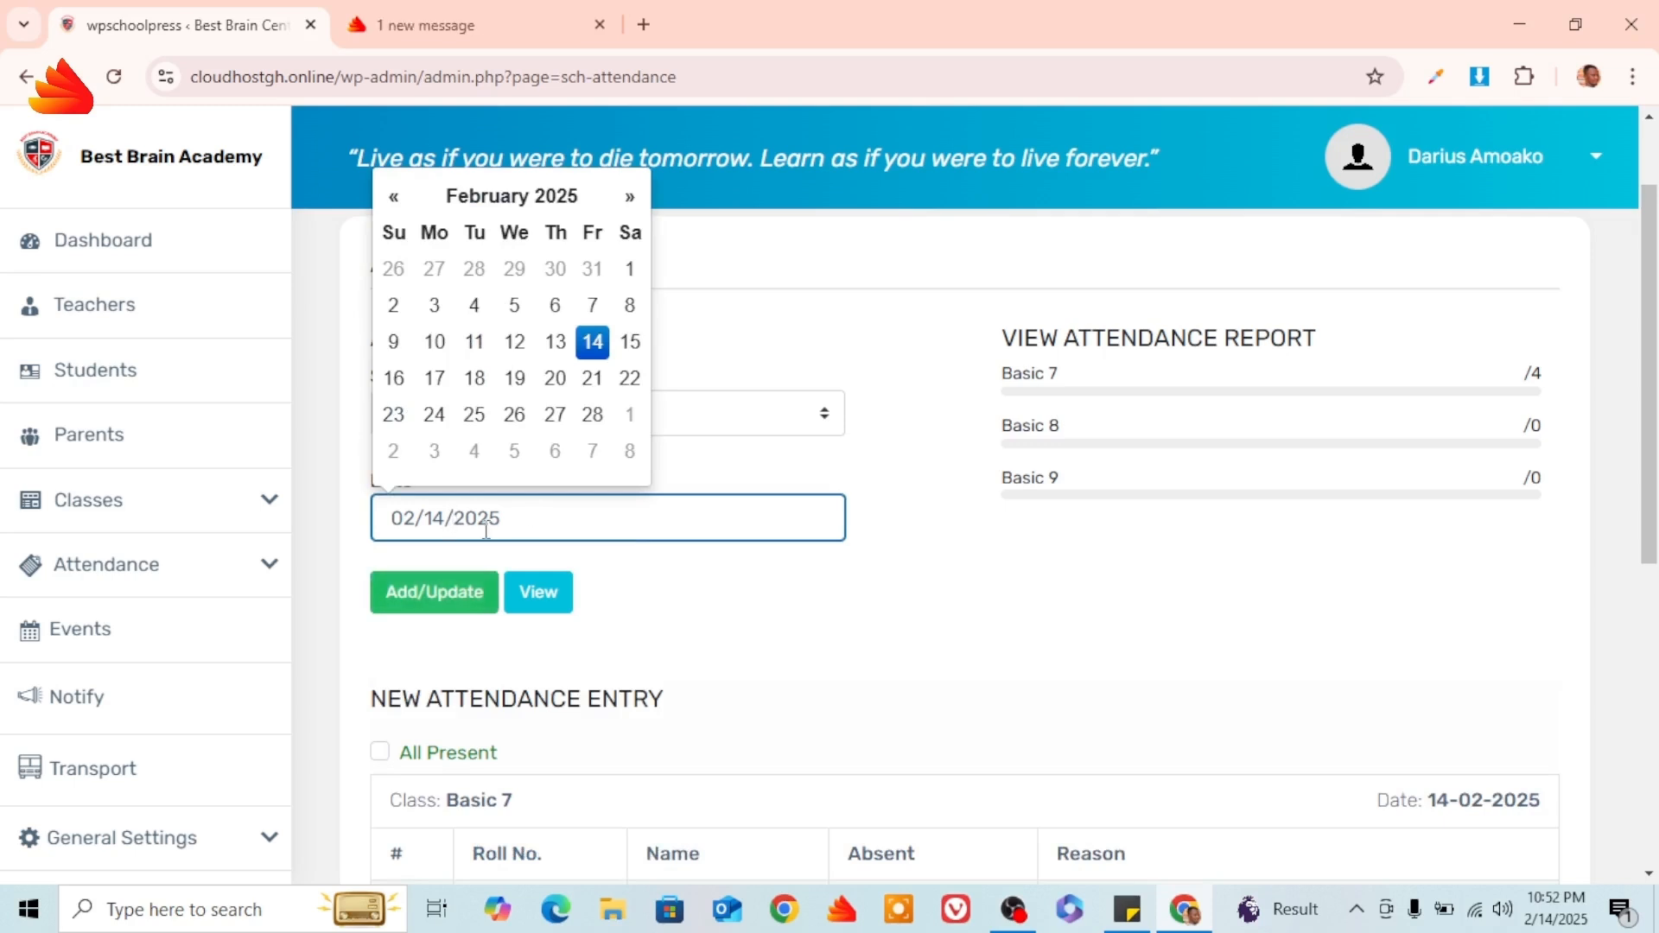
click(873, 448)
scroll(887, 522, down, 3)
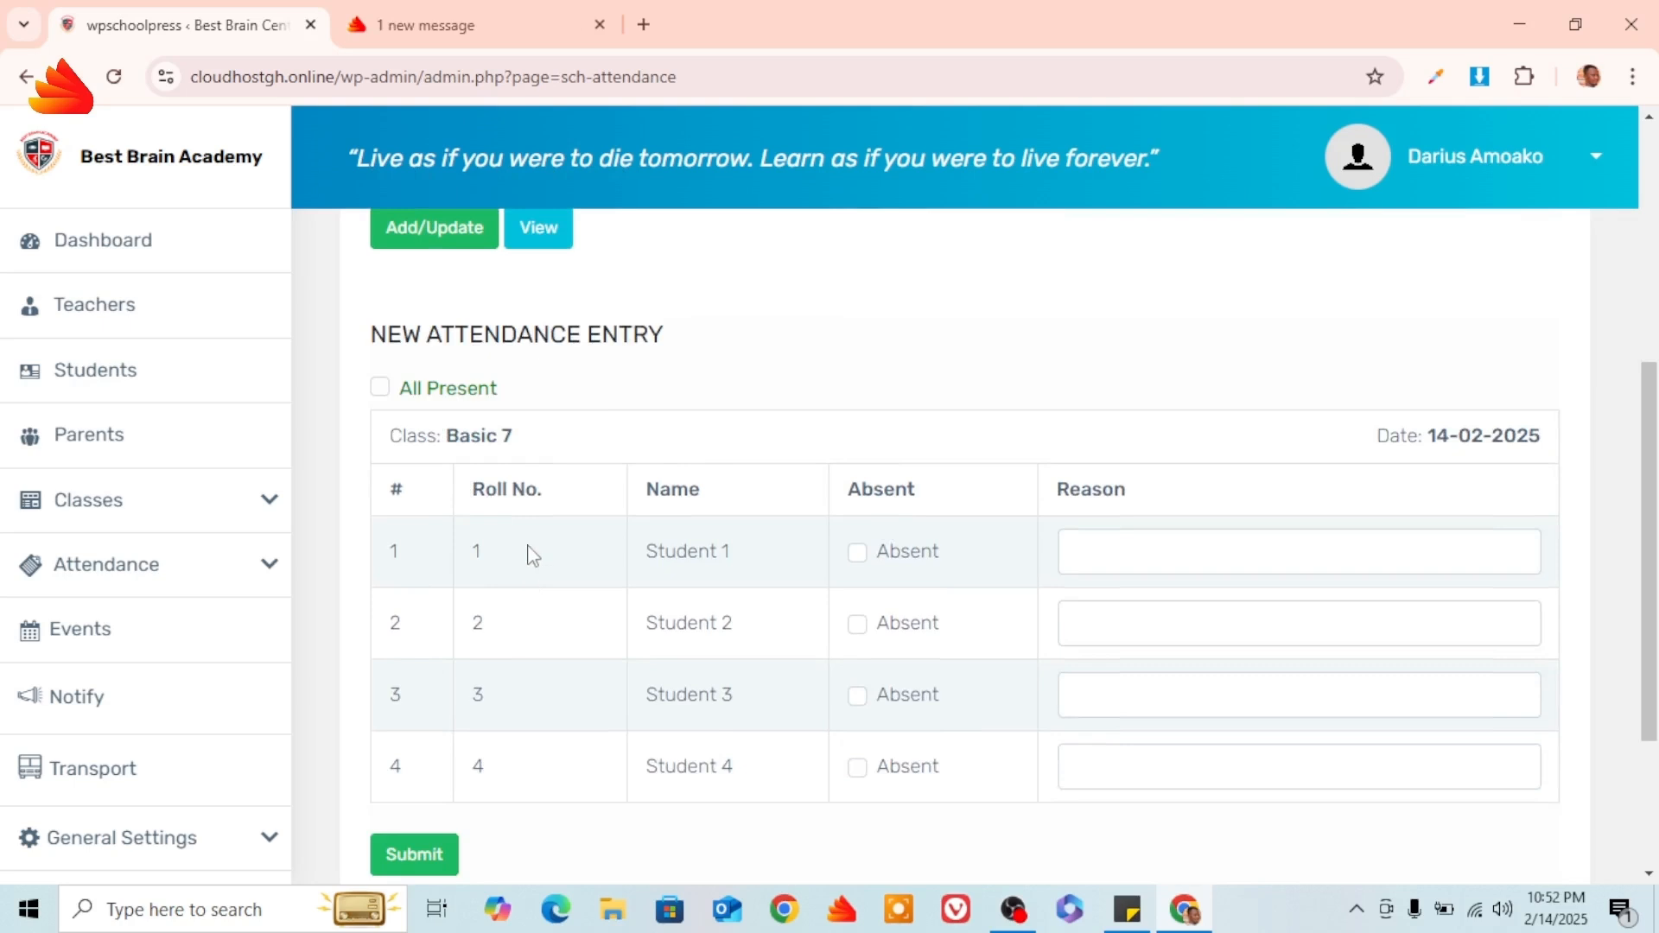
scroll(504, 463, up, 2)
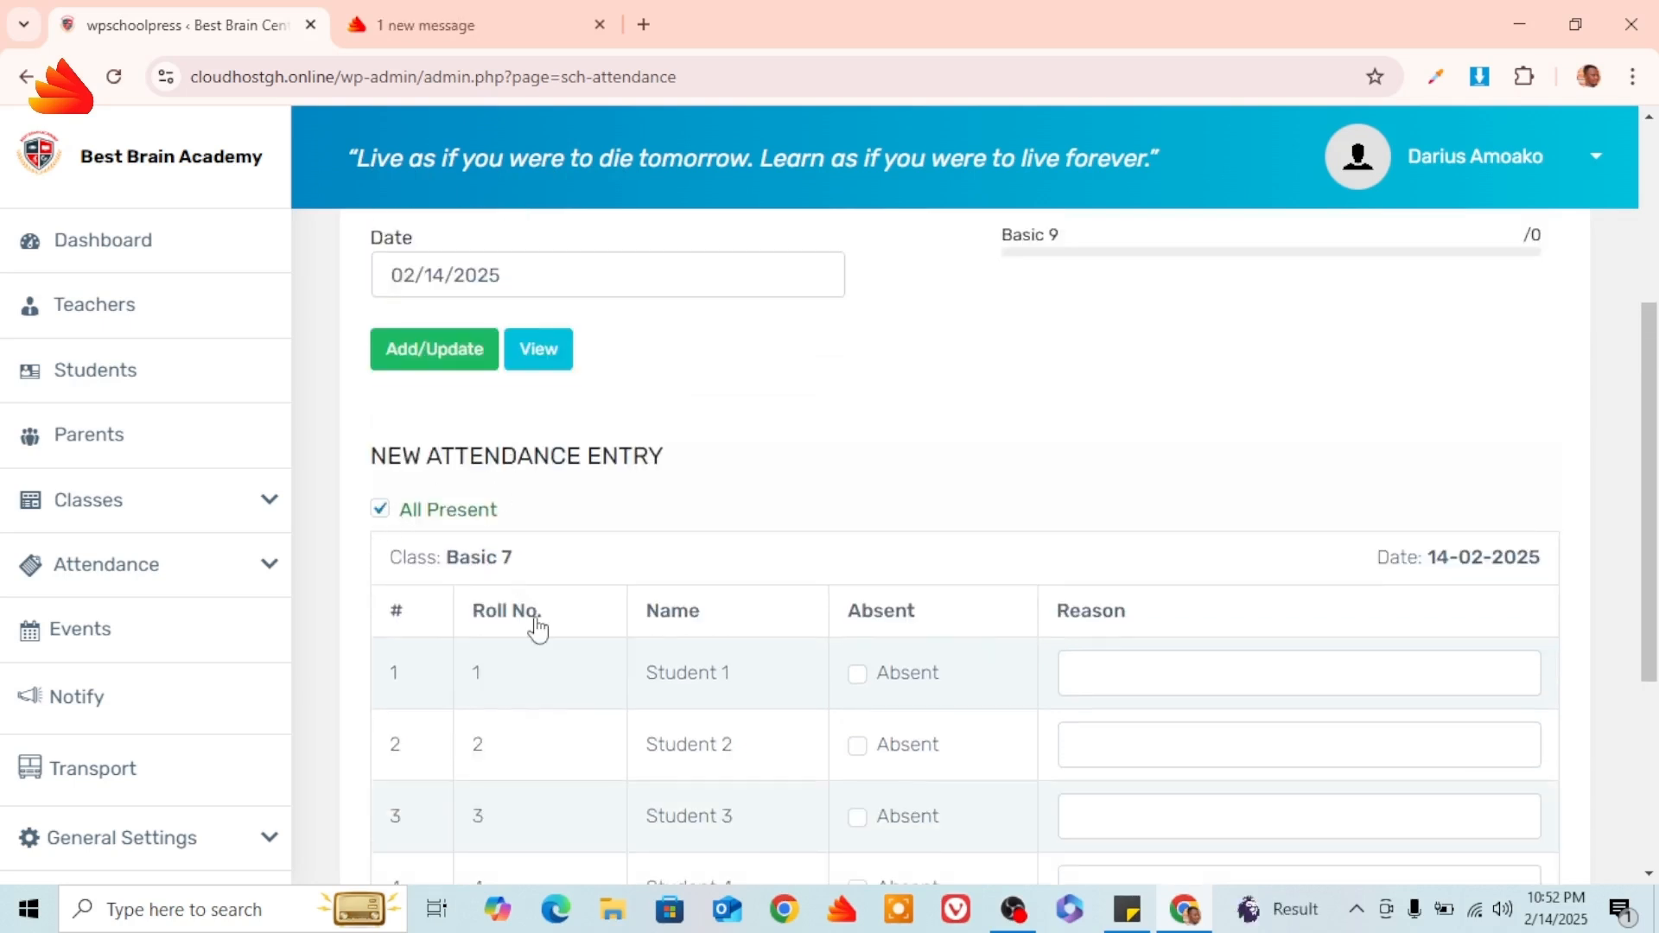
scroll(562, 562, down, 3)
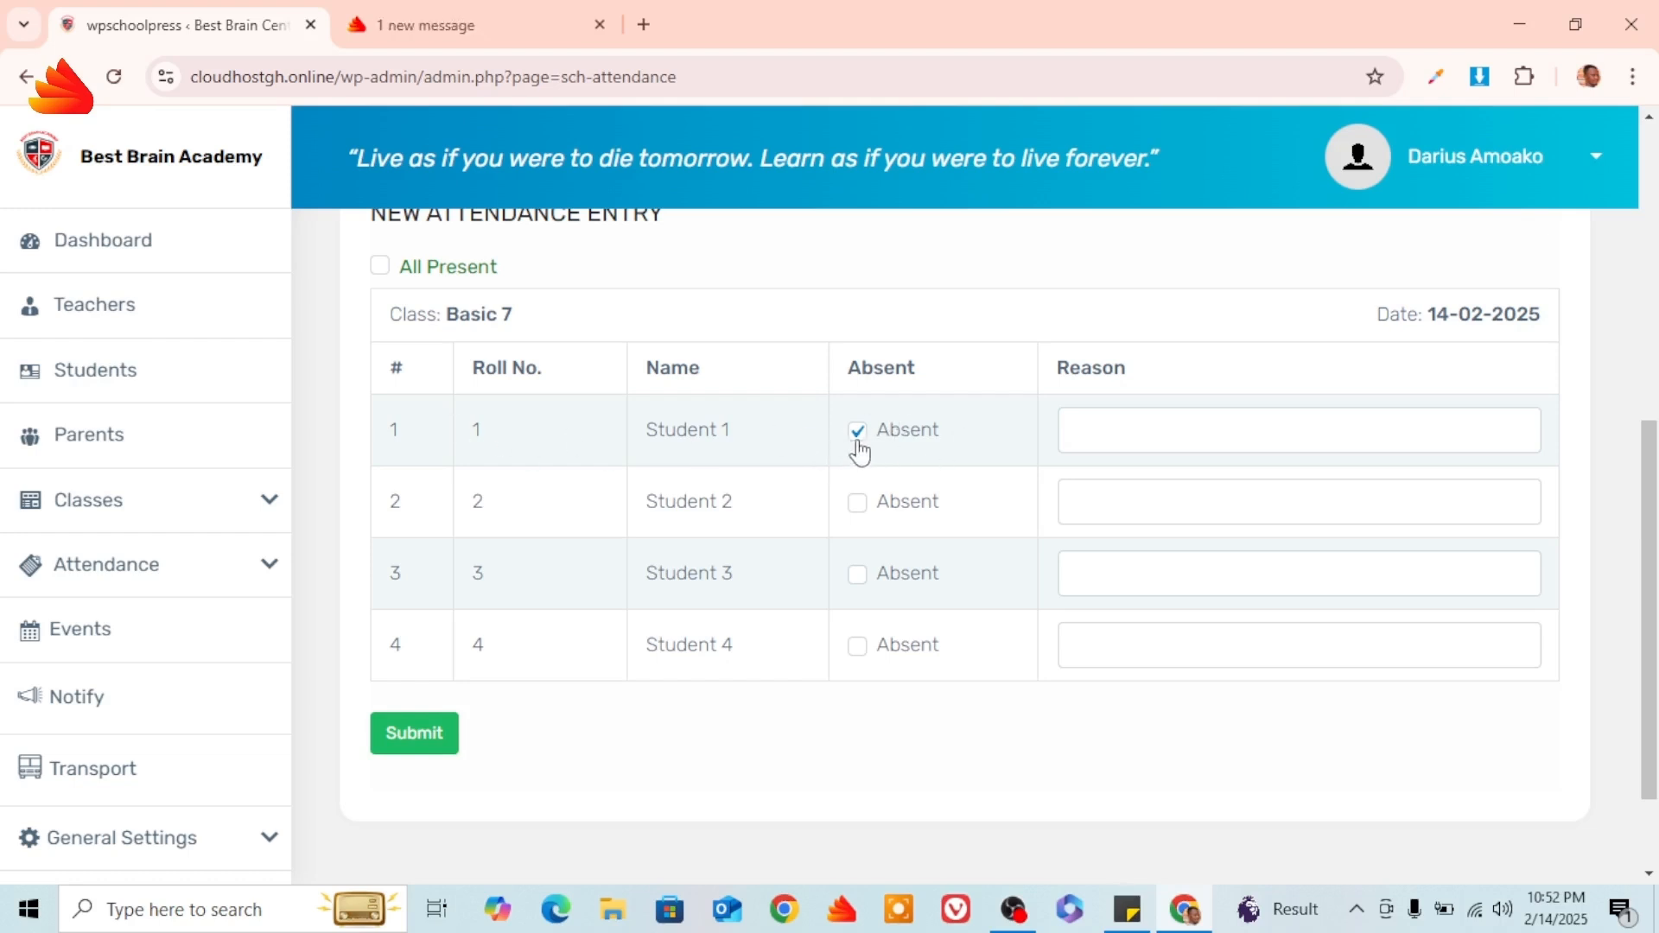
Mark Student 1 absent with reason 'Sick' and save the Basic 7 attendance.
click(1121, 430)
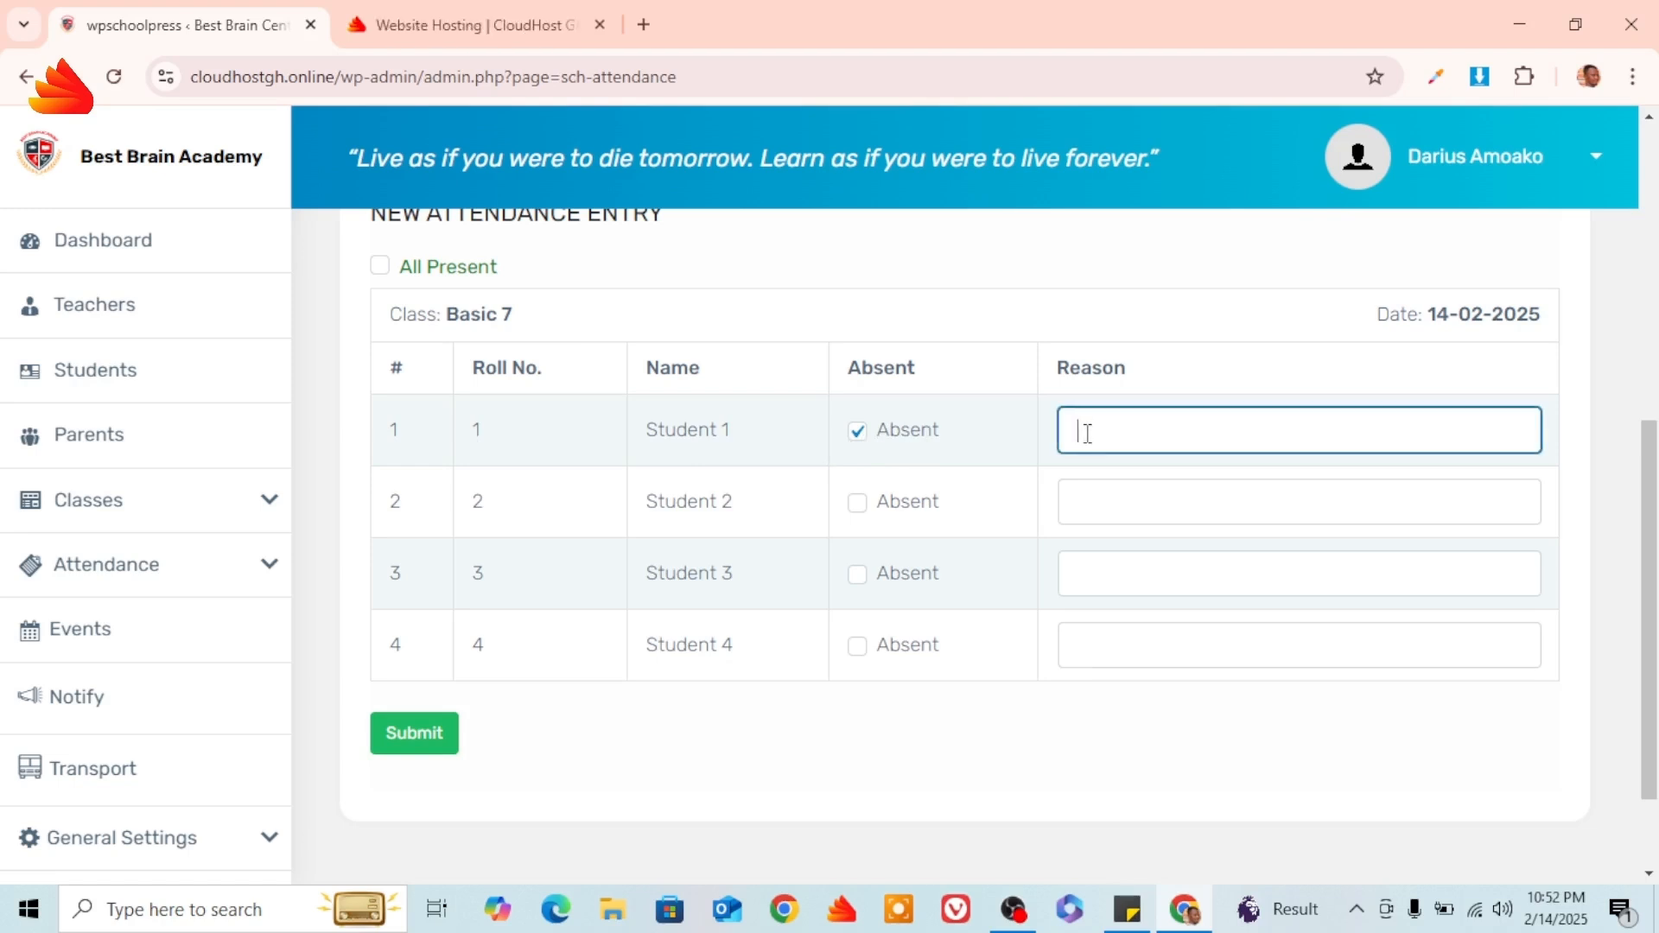
text(Sick)
click(423, 739)
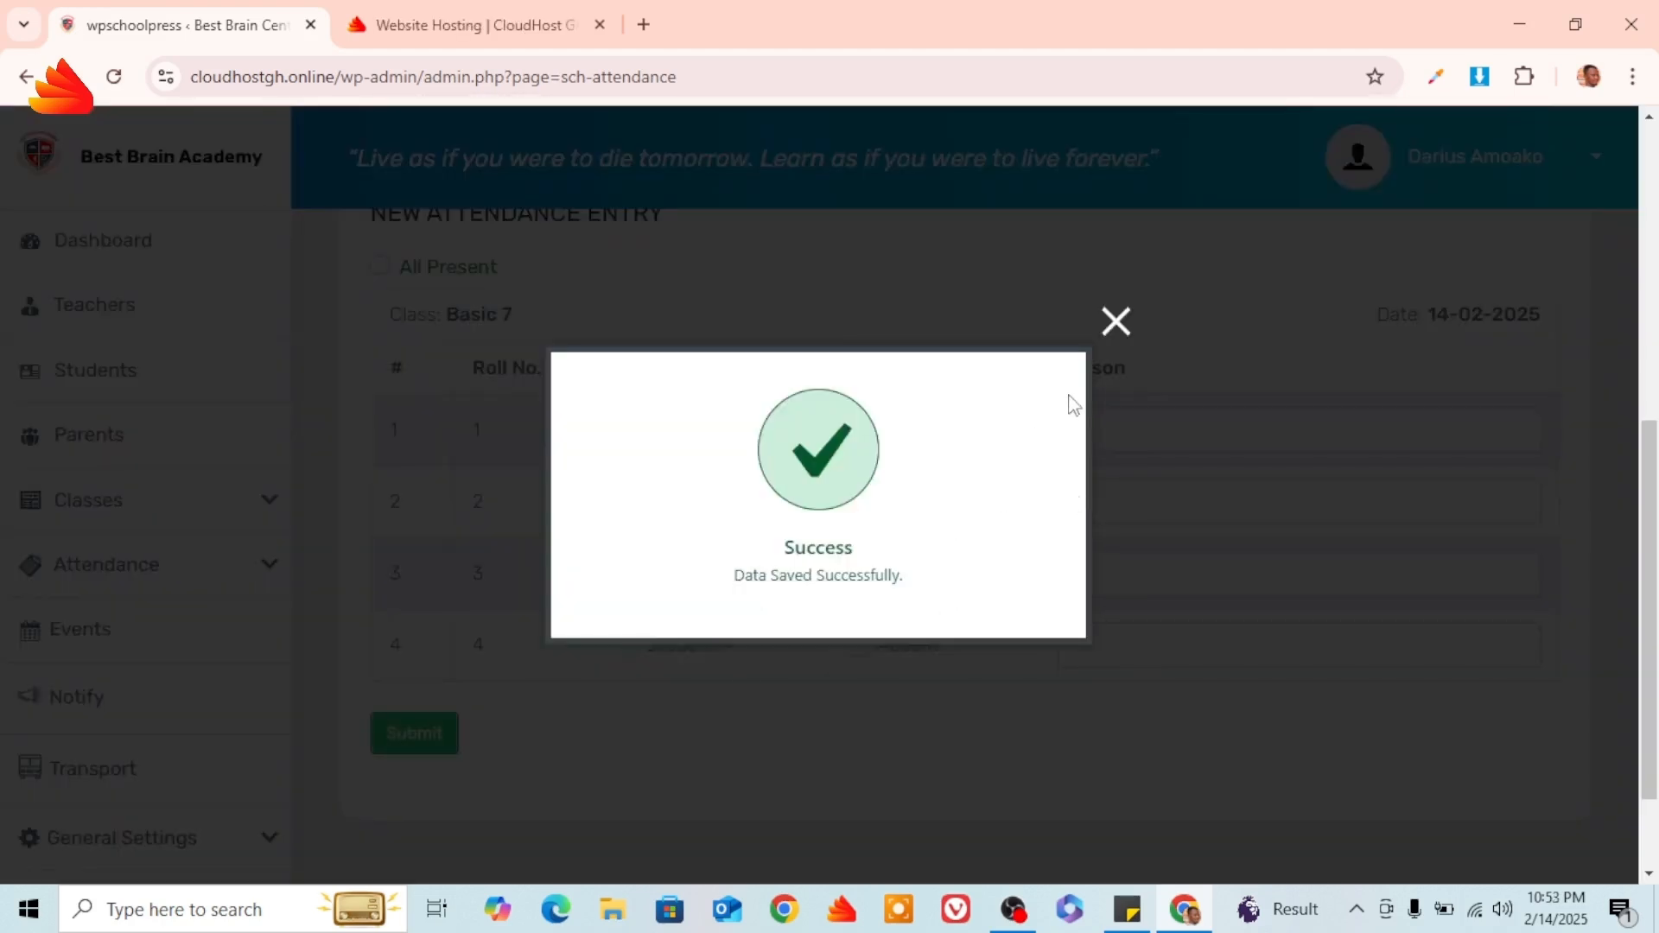
click(1116, 323)
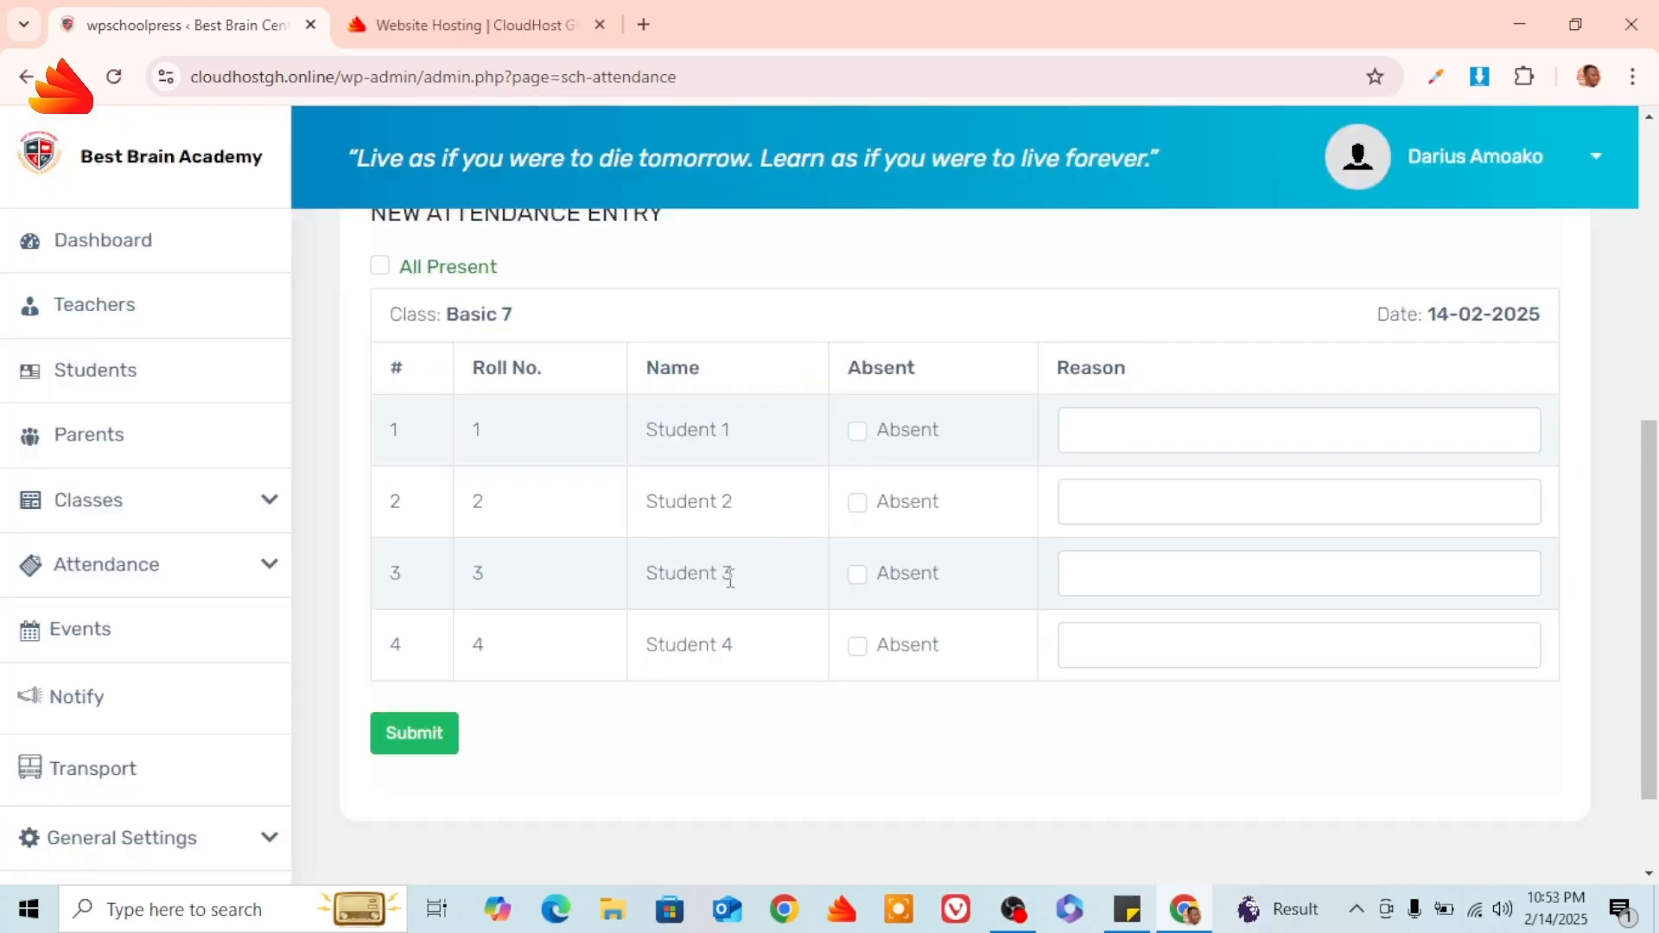